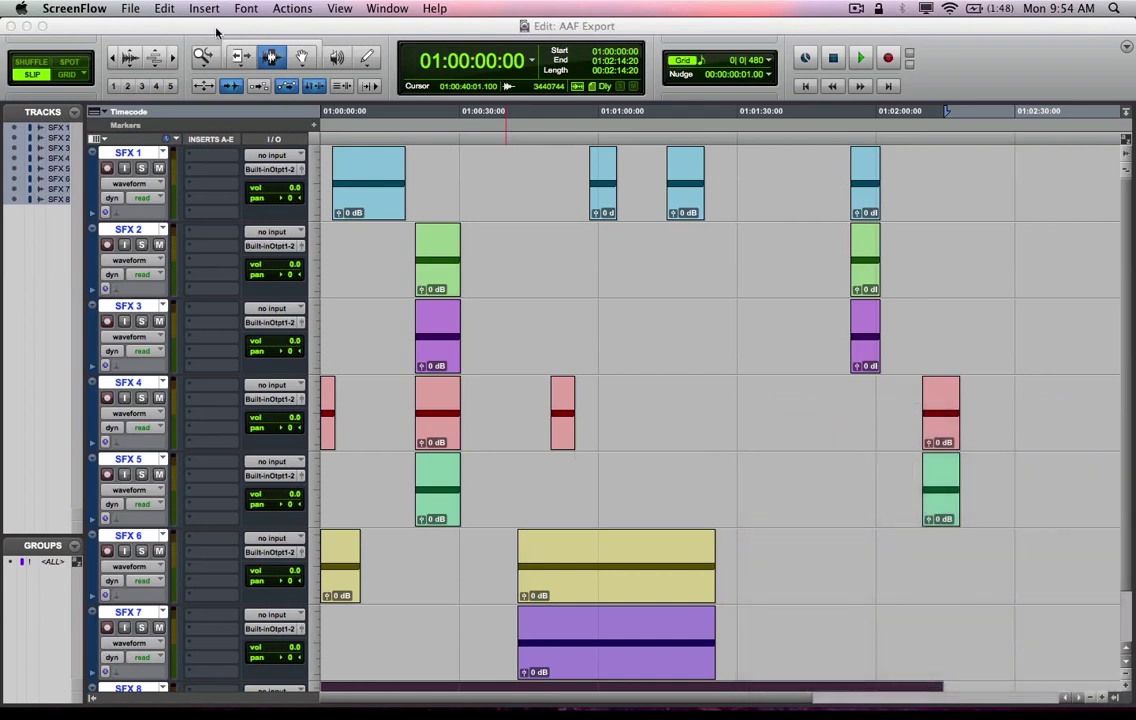
- Bring the AAF Export session forward and scroll through tracks SFX 1 to SFX 8
{"action": "left_click", "coordinate": [216, 33]}
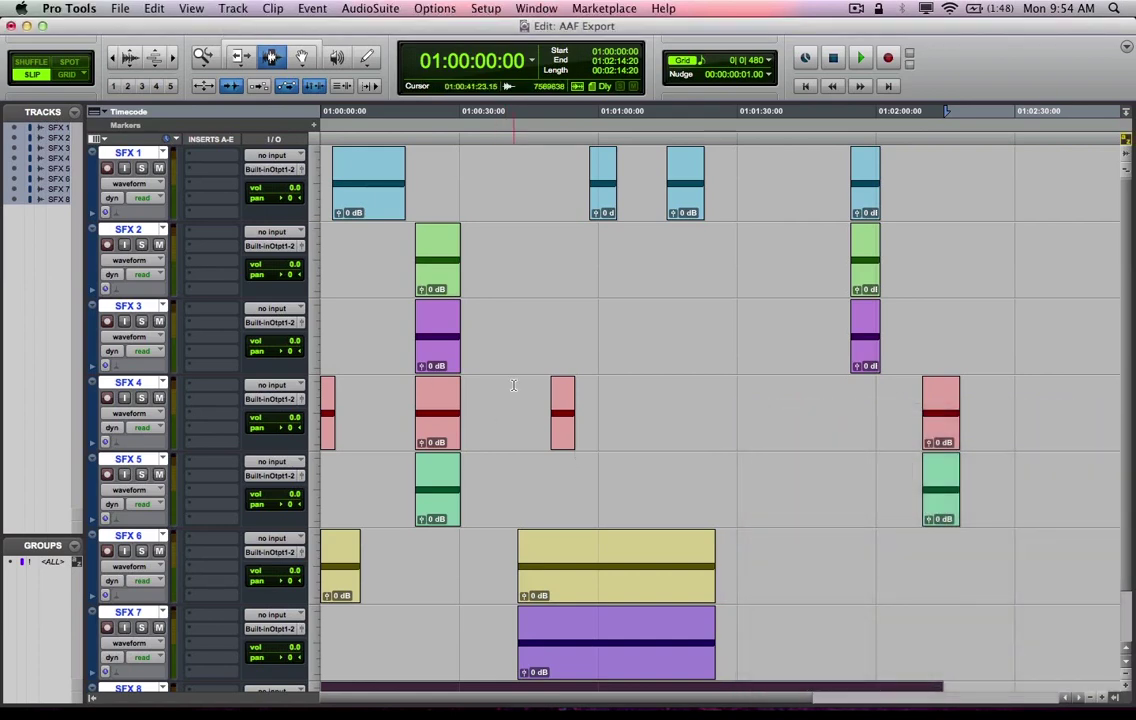
{"action": "scroll", "coordinate": [399, 378], "scroll_direction": "down", "scroll_amount": 3}
{"action": "scroll", "coordinate": [399, 378], "scroll_direction": "up", "scroll_amount": 3}
{"action": "scroll", "coordinate": [399, 378], "scroll_direction": "down", "scroll_amount": 3}
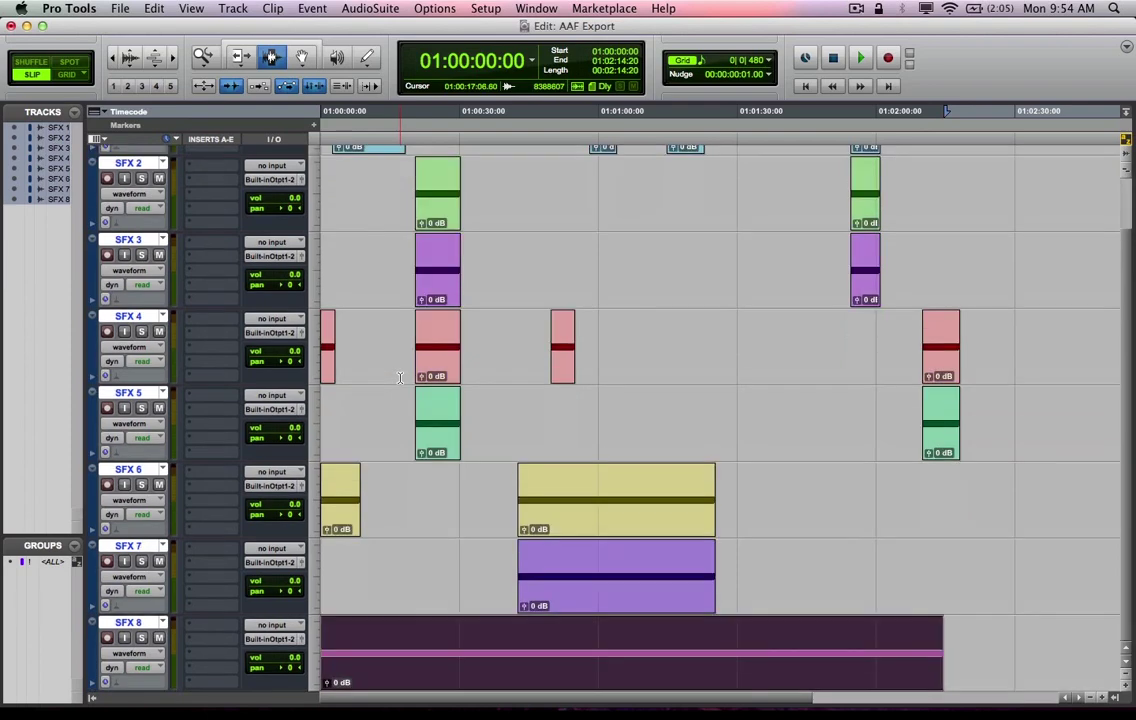
{"action": "scroll", "coordinate": [399, 378], "scroll_direction": "up", "scroll_amount": 3}
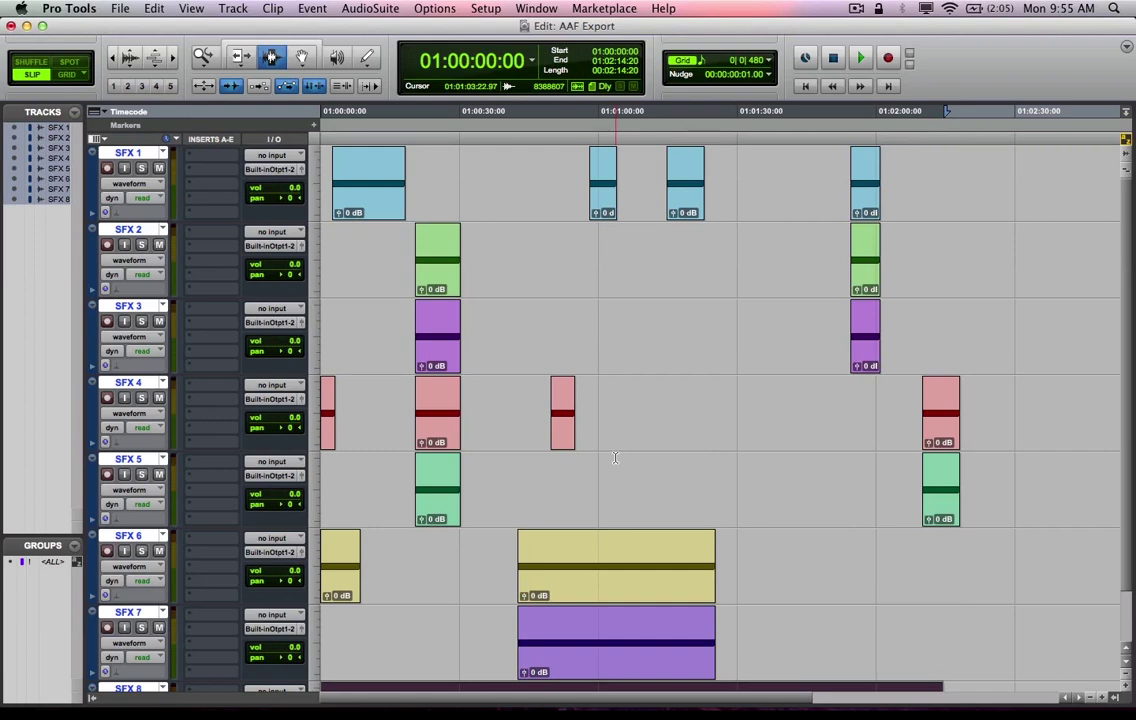
- Select track SFX 1, then extend the selection to all eight SFX tracks
{"action": "scroll", "coordinate": [615, 458], "scroll_direction": "down", "scroll_amount": 2}
{"action": "scroll", "coordinate": [615, 458], "scroll_direction": "up", "scroll_amount": 2}
{"action": "scroll", "coordinate": [615, 458], "scroll_direction": "down", "scroll_amount": 2}
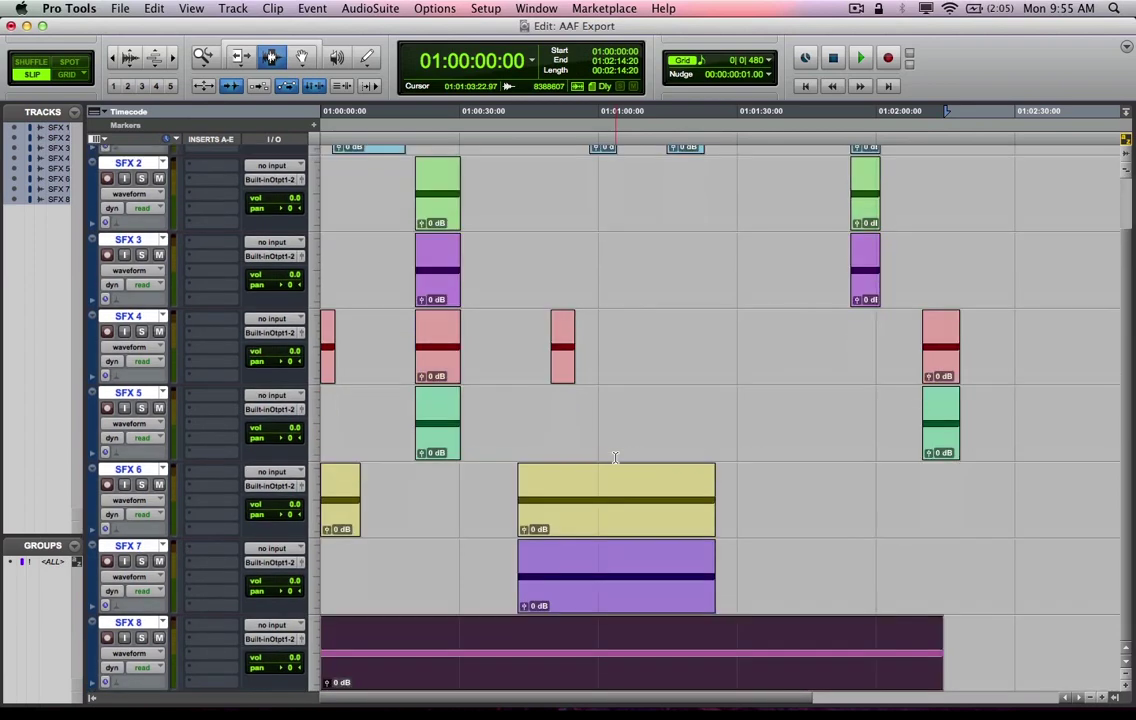
{"action": "scroll", "coordinate": [615, 458], "scroll_direction": "up", "scroll_amount": 2}
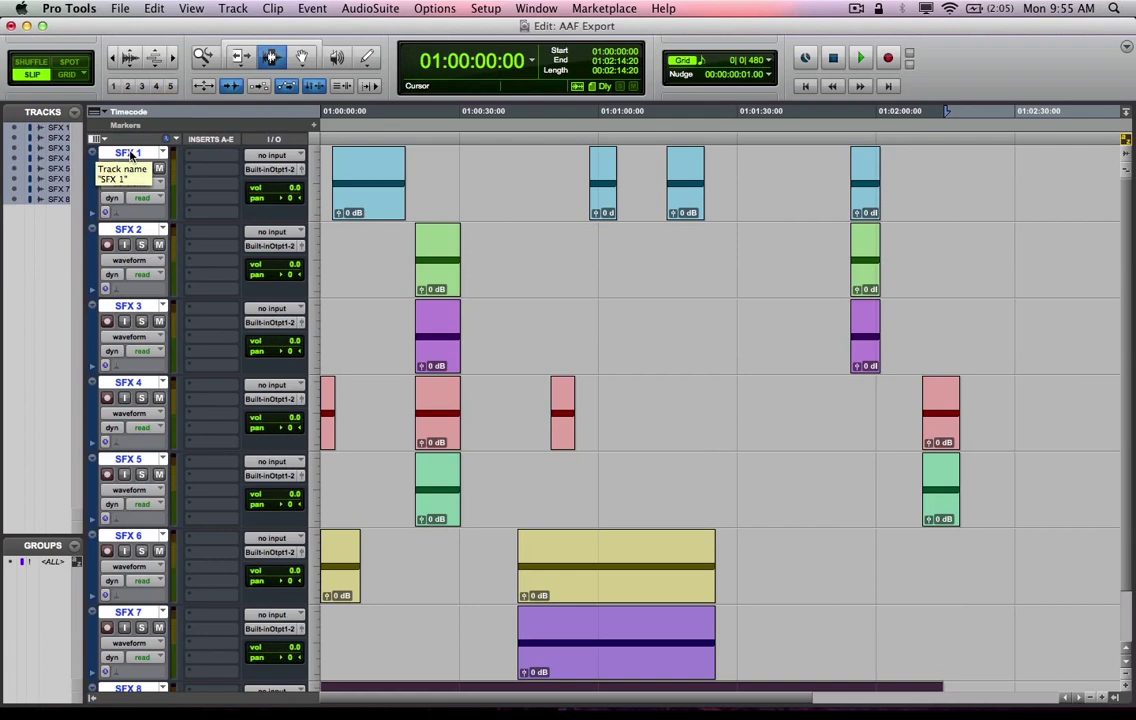
{"action": "scroll", "coordinate": [257, 527], "scroll_direction": "down", "scroll_amount": 2}
{"action": "scroll", "coordinate": [257, 527], "scroll_direction": "up", "scroll_amount": 2}
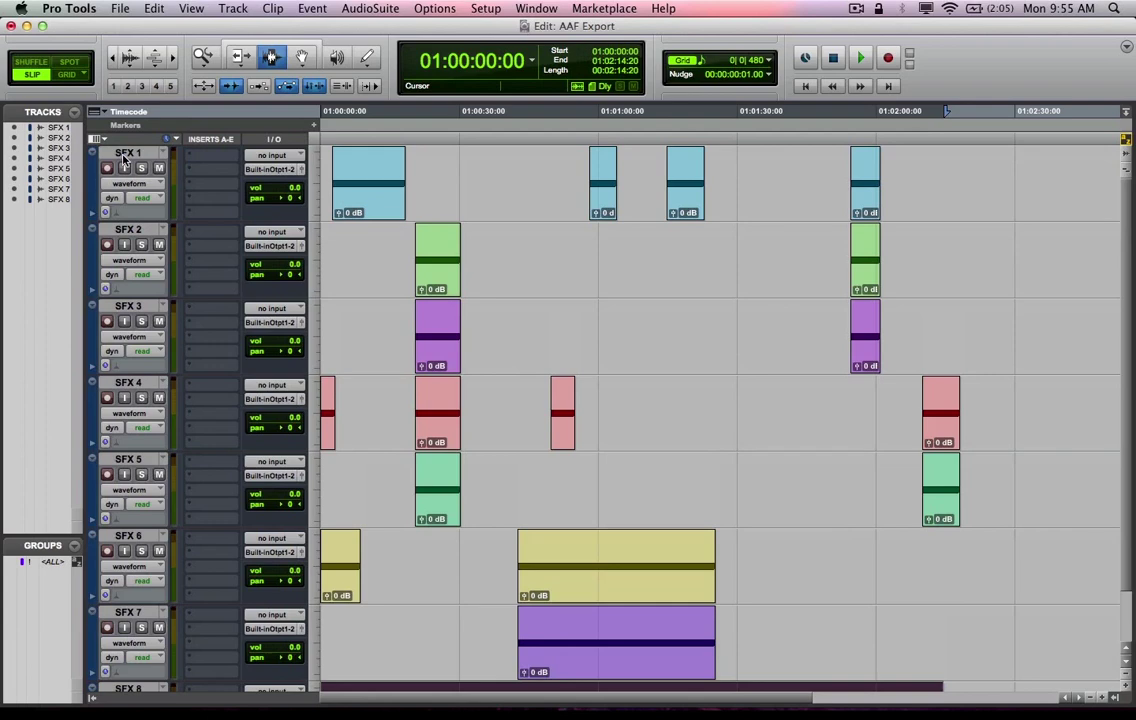
{"action": "left_click", "coordinate": [125, 155]}
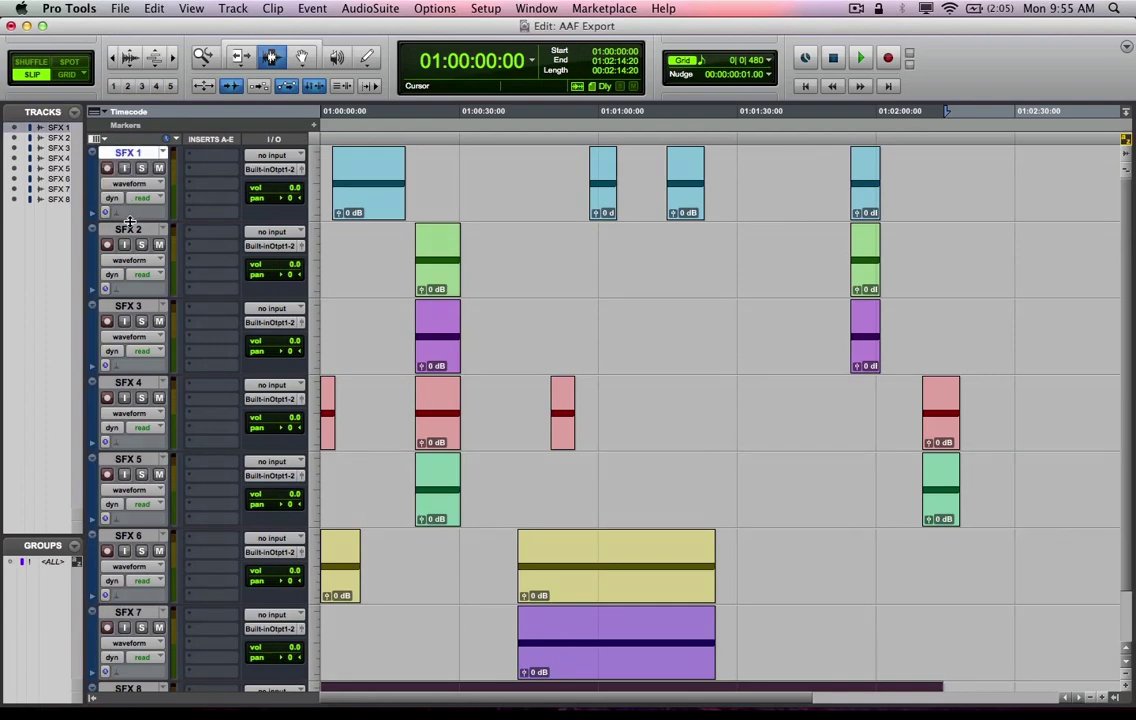
{"action": "left_click", "coordinate": [118, 153], "text": "alt"}
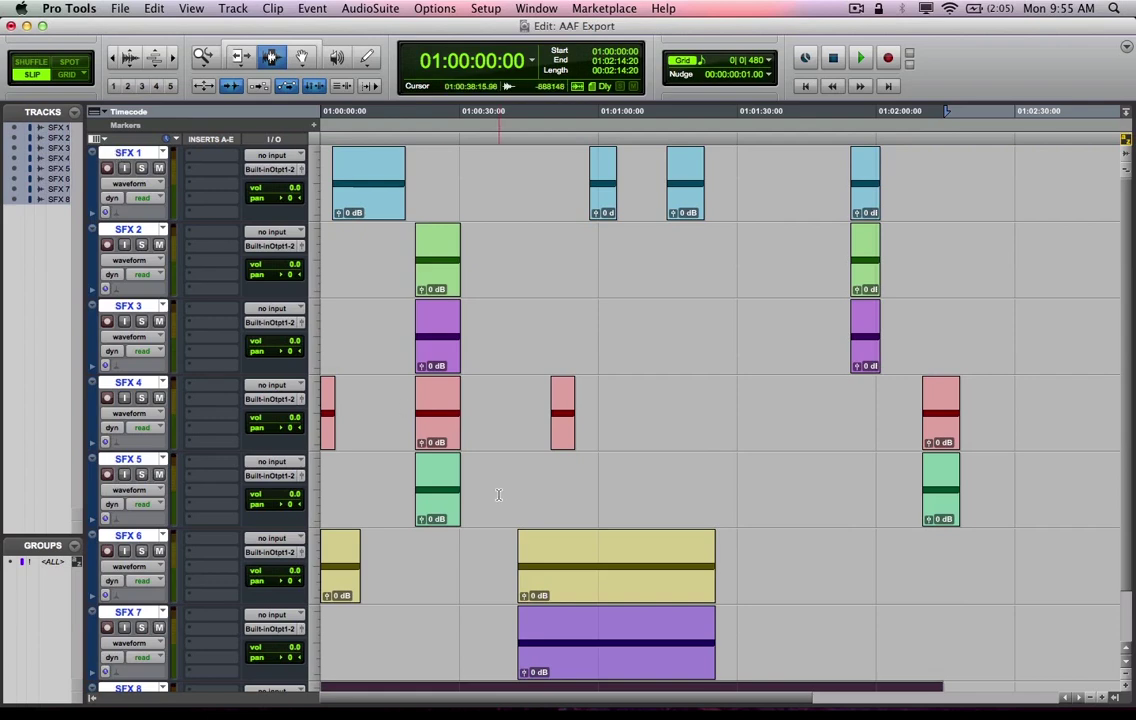
- Briefly deselect SFX 2 and SFX 5, then add them back so all eight stay selected
{"action": "scroll", "coordinate": [498, 494], "scroll_direction": "down", "scroll_amount": 2}
{"action": "scroll", "coordinate": [498, 494], "scroll_direction": "up", "scroll_amount": 2}
{"action": "scroll", "coordinate": [498, 494], "scroll_direction": "down", "scroll_amount": 2}
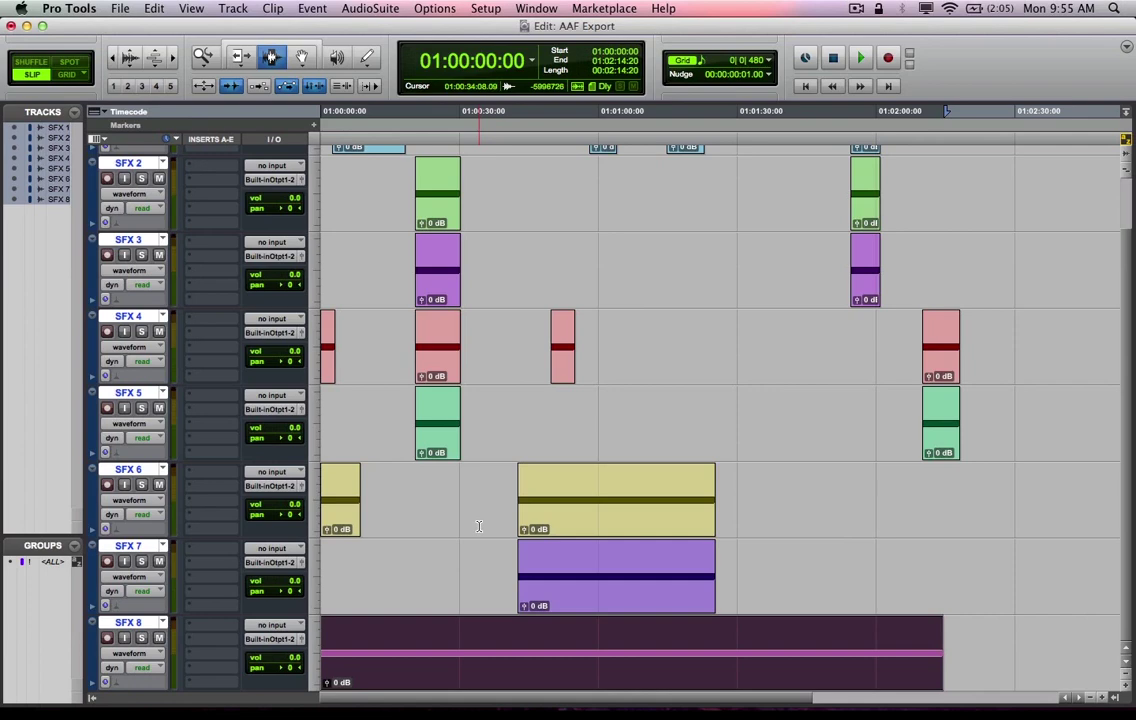
{"action": "scroll", "coordinate": [479, 526], "scroll_direction": "up", "scroll_amount": 2}
{"action": "scroll", "coordinate": [479, 526], "scroll_direction": "down", "scroll_amount": 2}
{"action": "scroll", "coordinate": [479, 526], "scroll_direction": "up", "scroll_amount": 2}
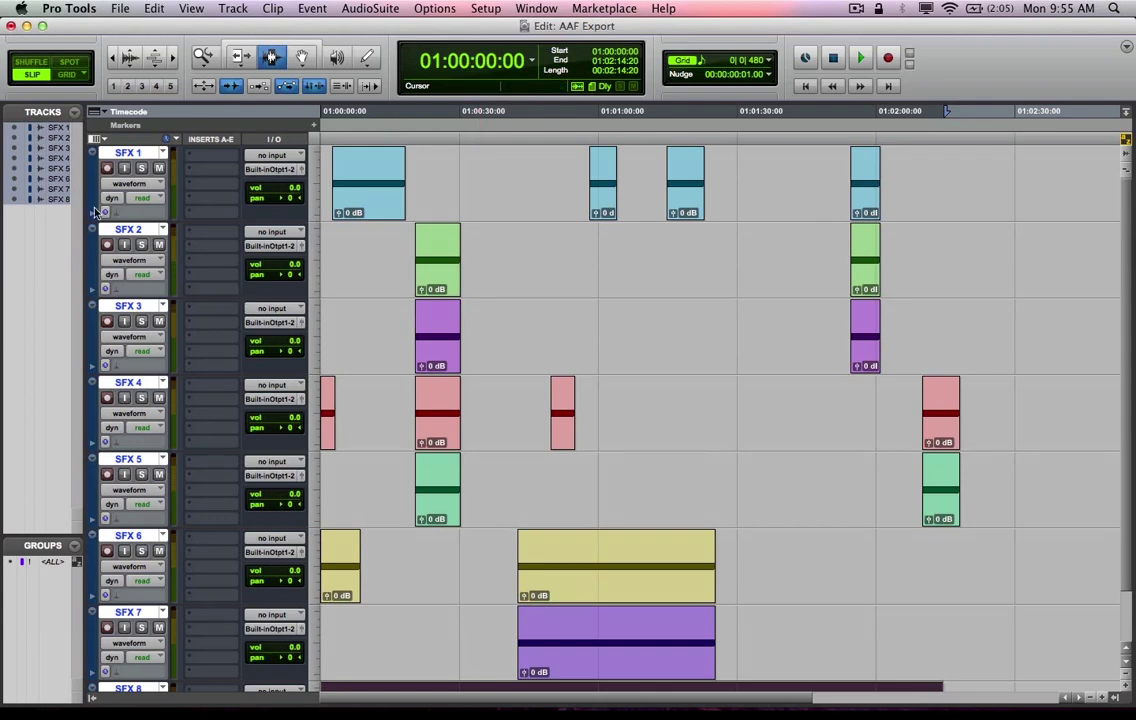
{"action": "right_click", "coordinate": [110, 232]}
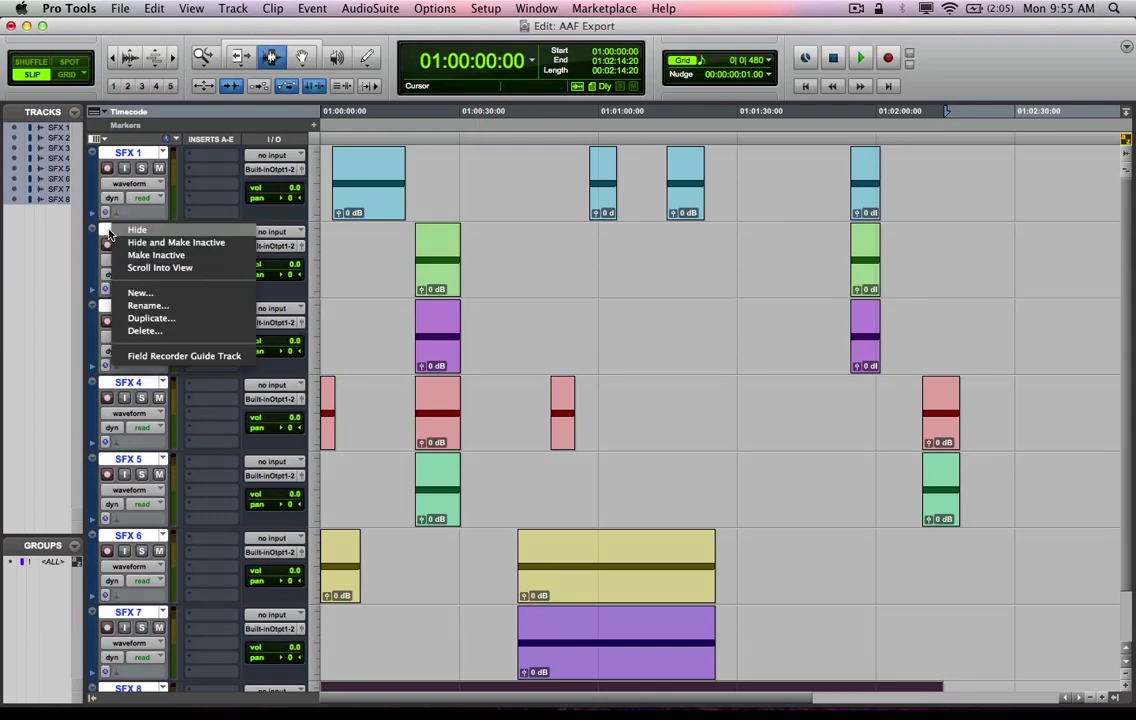
{"action": "left_click", "coordinate": [60, 238]}
{"action": "left_click", "coordinate": [125, 229], "text": "super"}
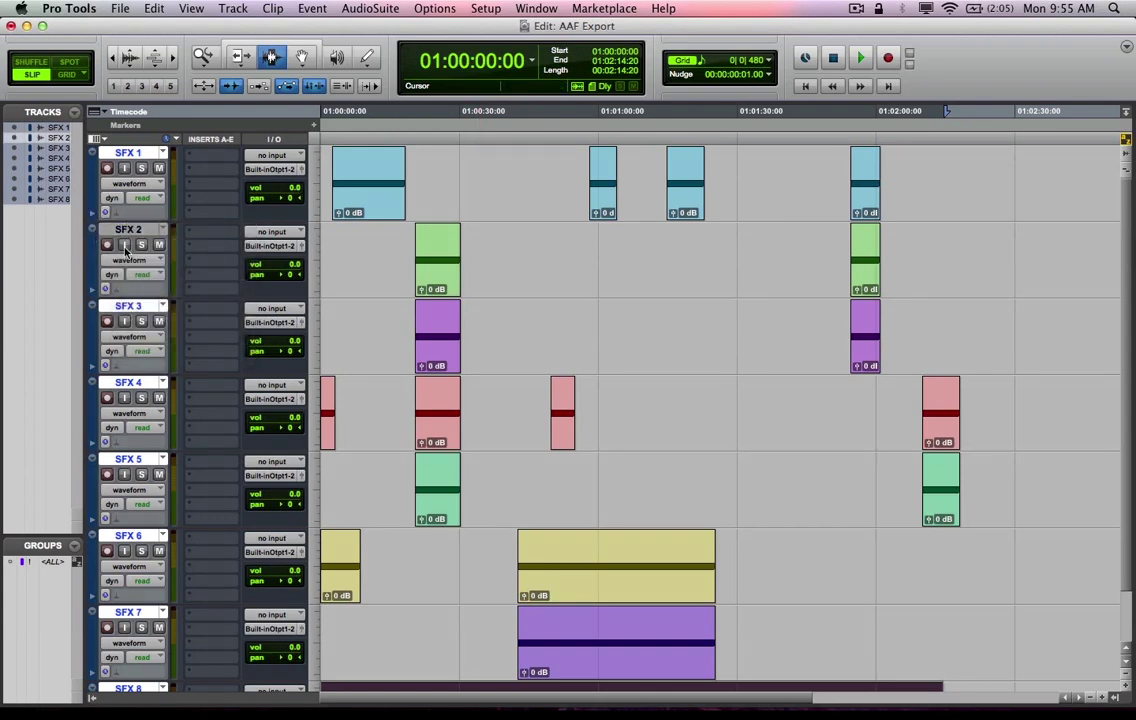
{"action": "left_click", "coordinate": [134, 461], "text": "super"}
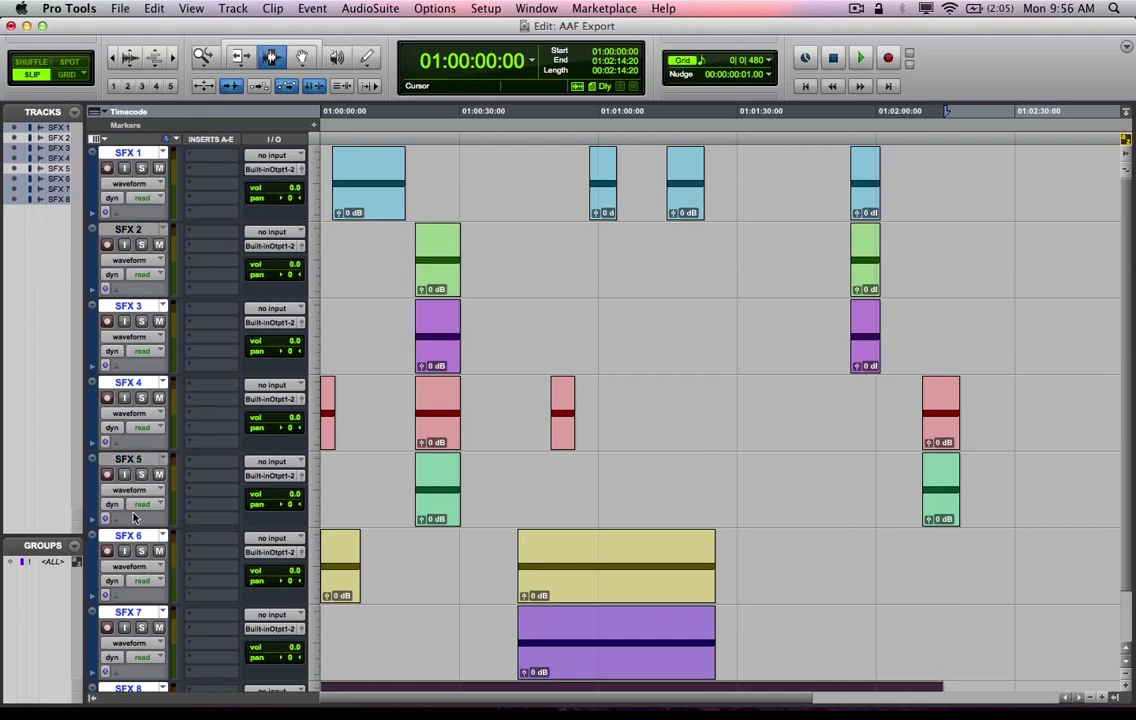
{"action": "left_click", "coordinate": [131, 461], "text": "super"}
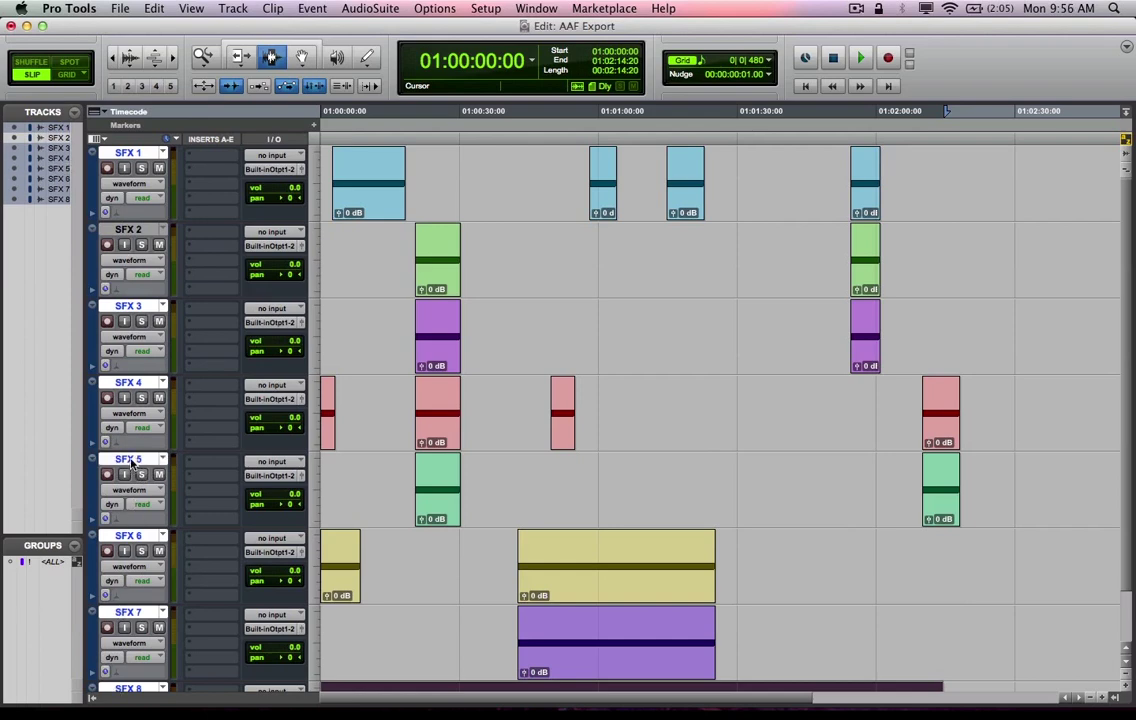
{"action": "left_click", "coordinate": [118, 230], "text": "super"}
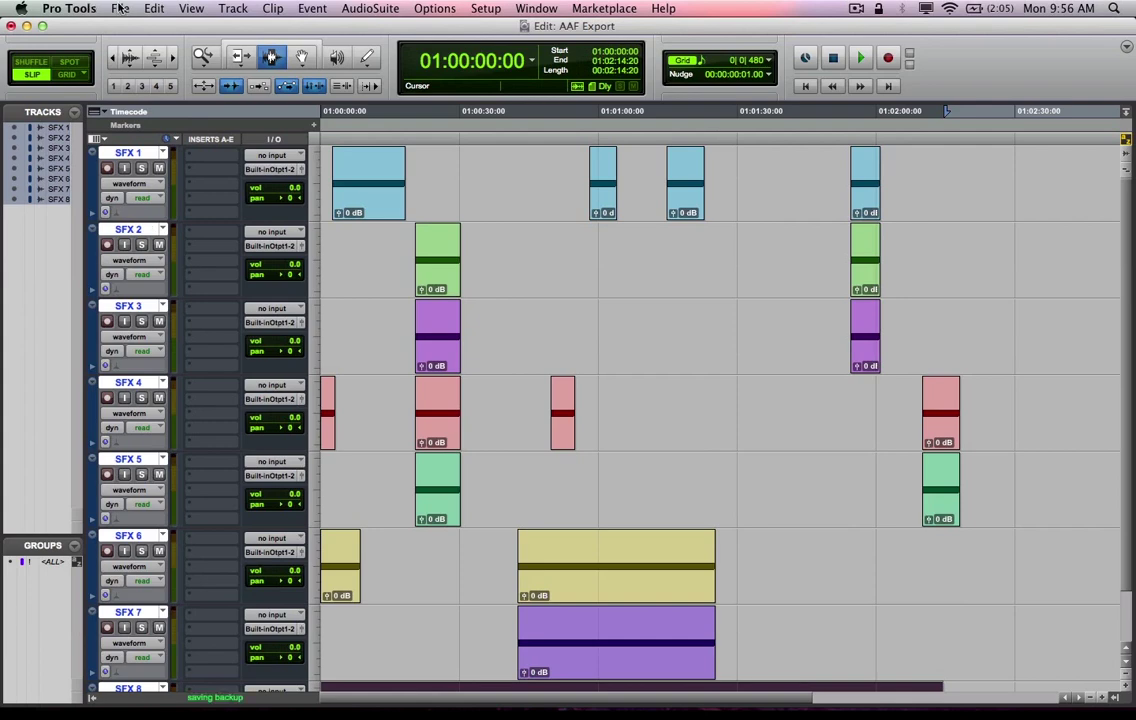
{"action": "scroll", "coordinate": [301, 354], "scroll_direction": "down", "scroll_amount": 2}
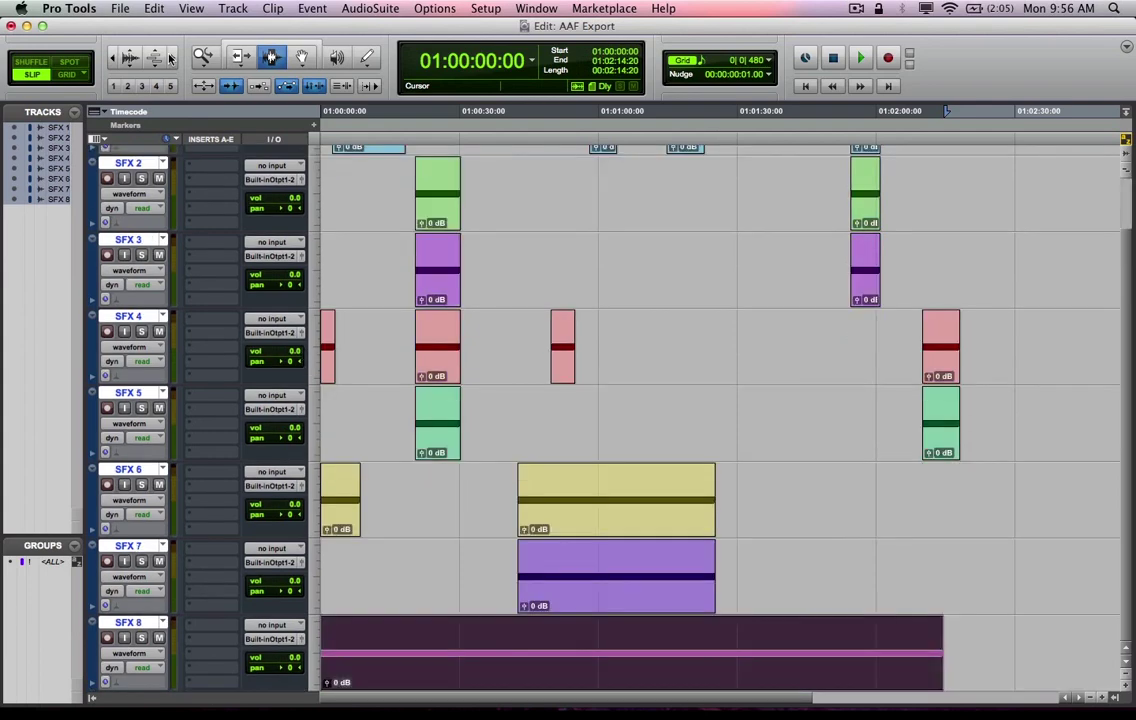
- Choose File > Export > Selected Tracks as New AAF/OMF to open the export dialog
{"action": "left_click", "coordinate": [119, 8]}
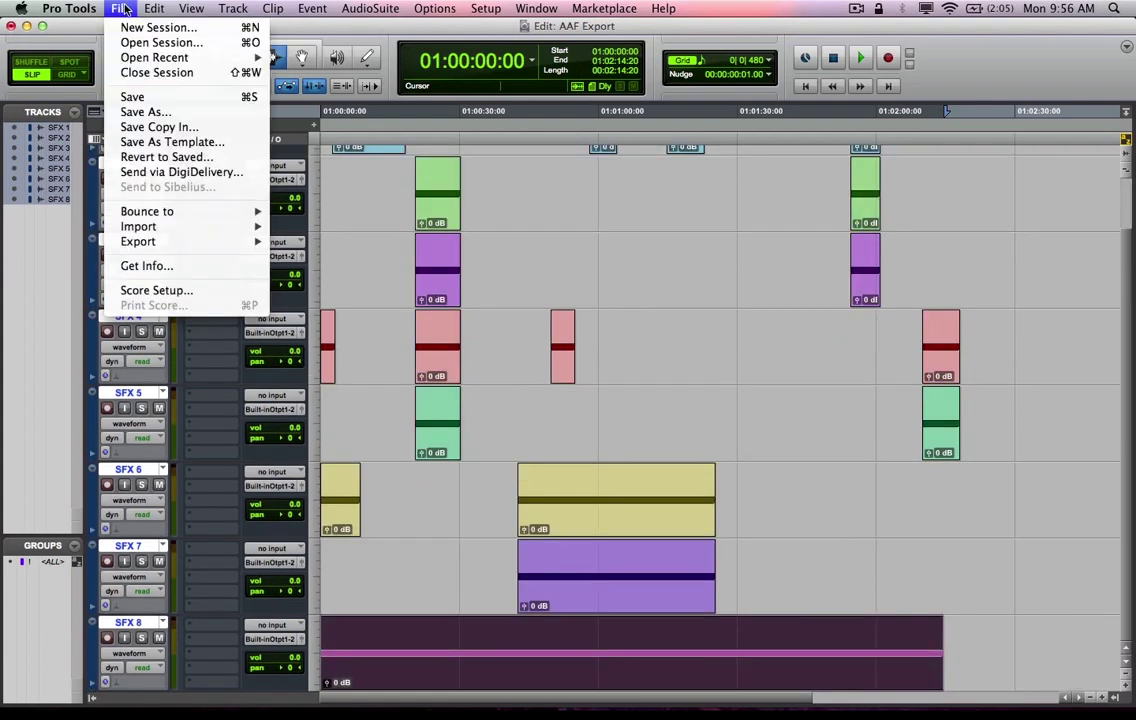
{"action": "mouse_move", "coordinate": [172, 248]}
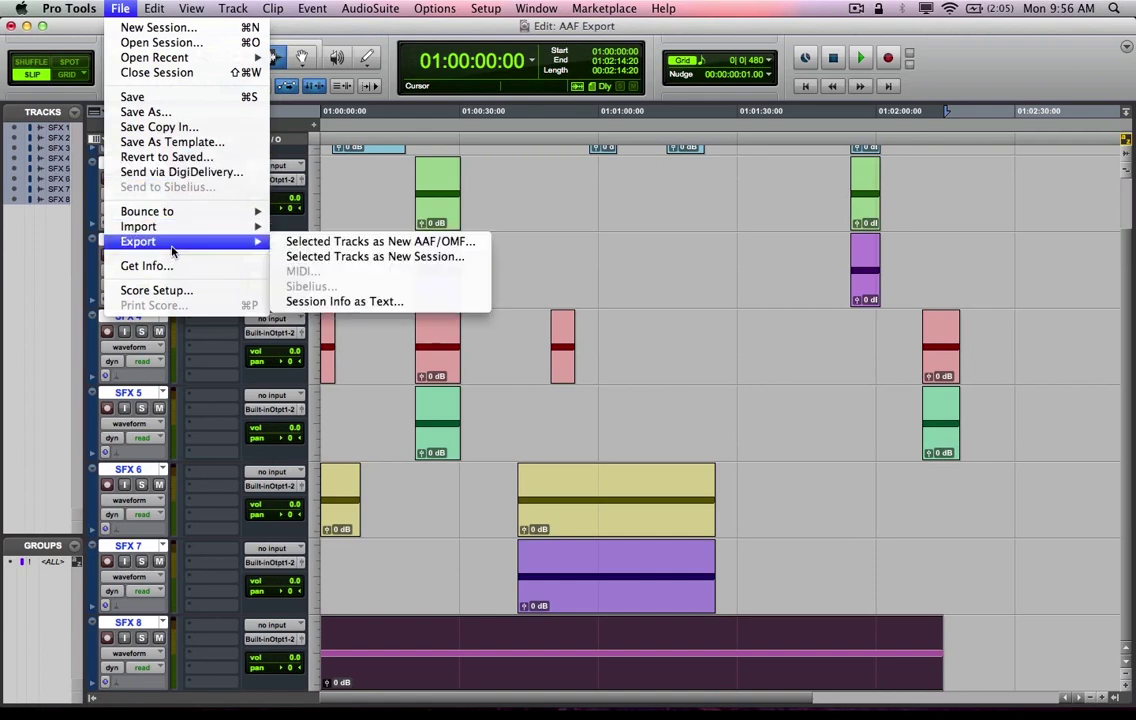
{"action": "left_click", "coordinate": [291, 243]}
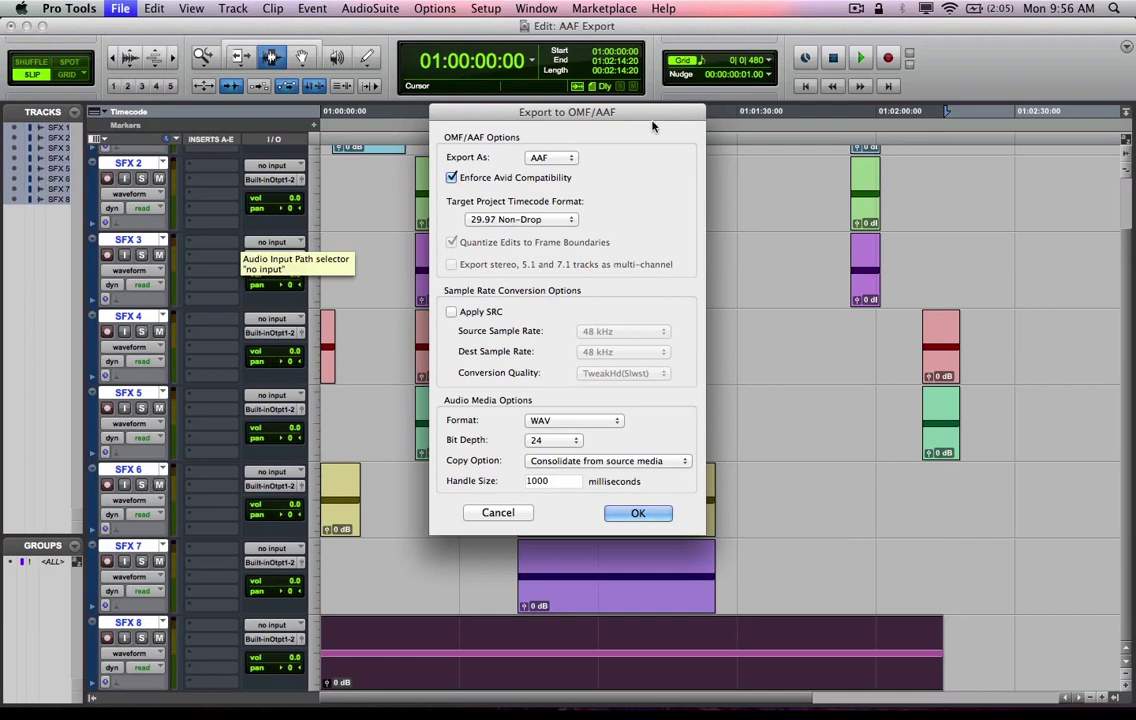
- Keep AAF as the export format and leave Enforce Avid Compatibility unchecked
{"action": "left_click", "coordinate": [550, 158]}
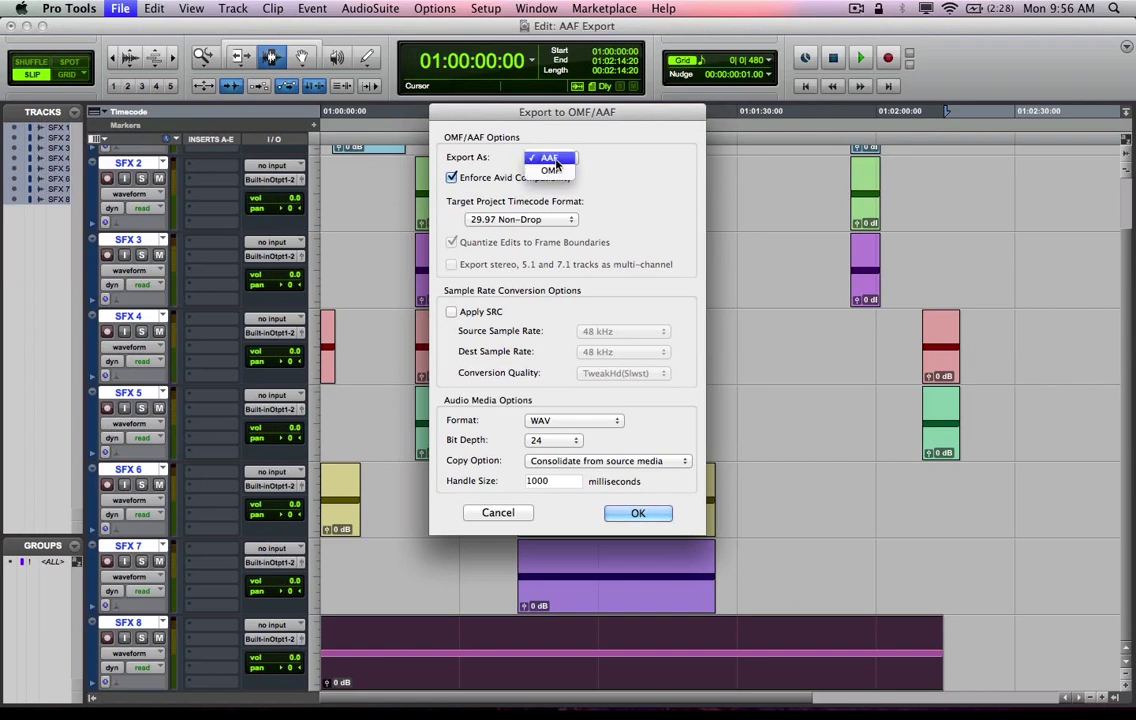
{"action": "left_click", "coordinate": [557, 160]}
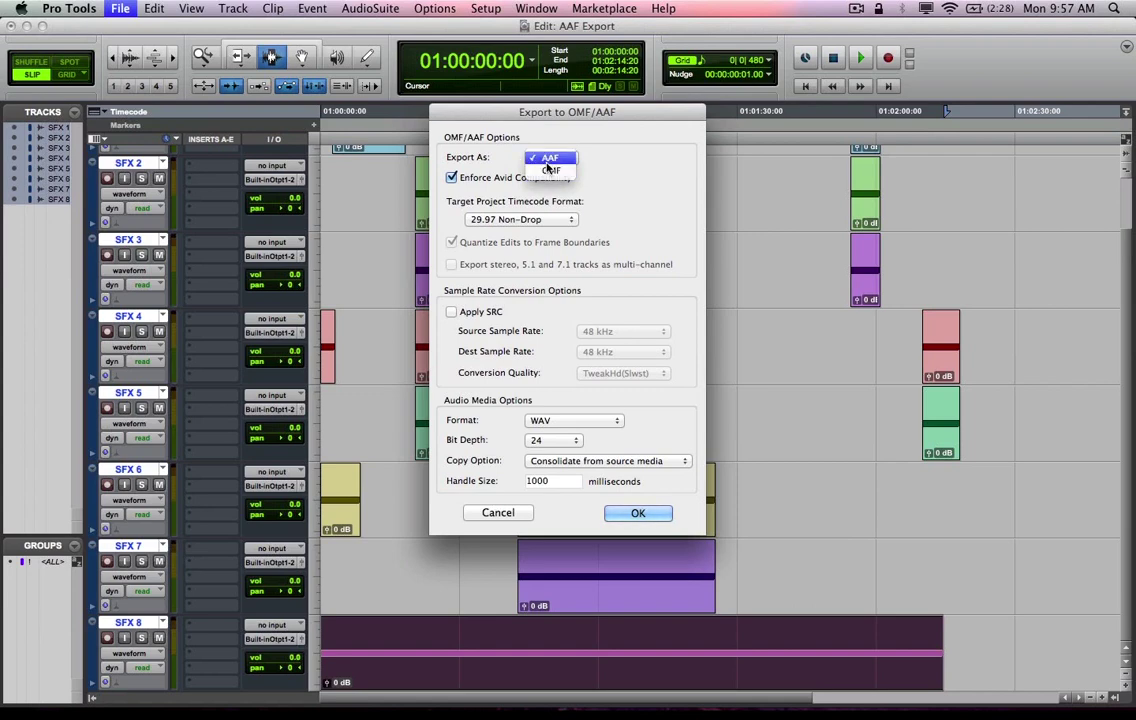
{"action": "left_click", "coordinate": [548, 160]}
{"action": "left_click", "coordinate": [520, 178]}
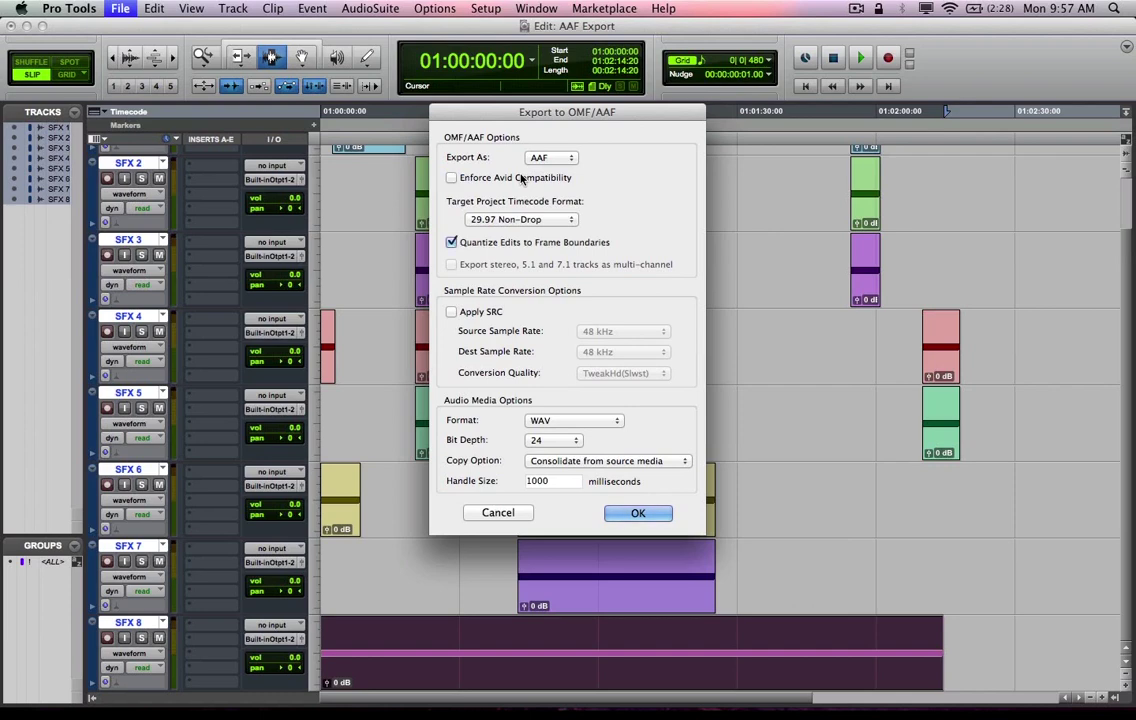
{"action": "left_click", "coordinate": [520, 178]}
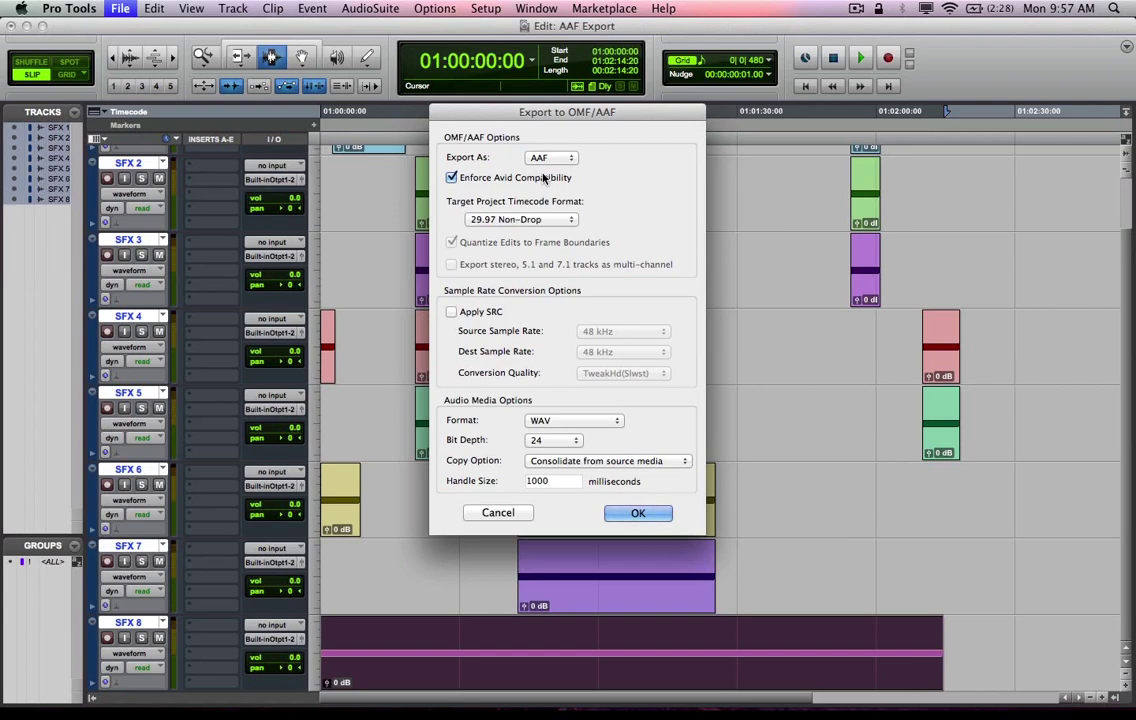
{"action": "left_click", "coordinate": [544, 178]}
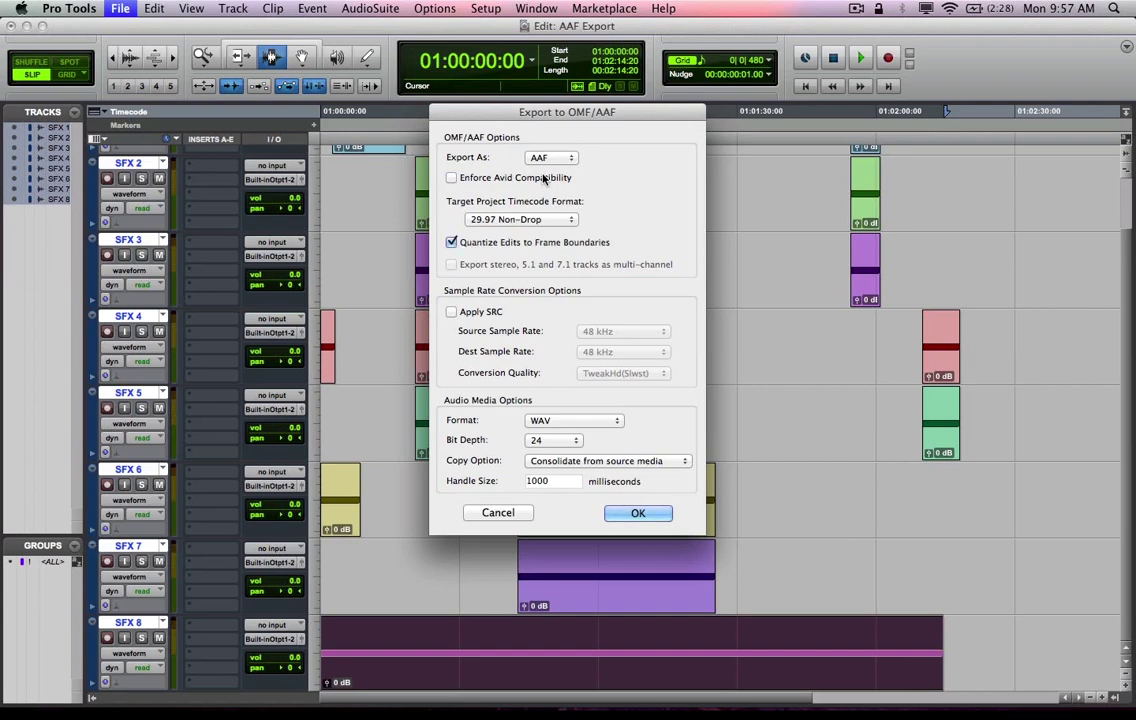
{"action": "left_click", "coordinate": [542, 179]}
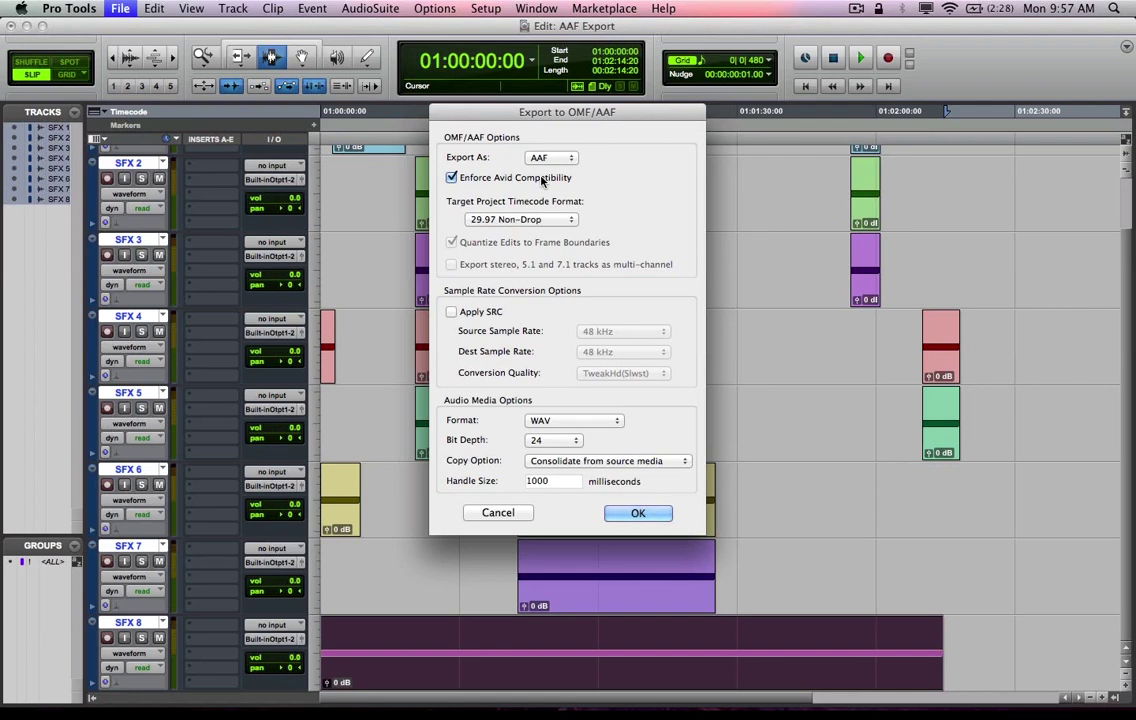
{"action": "left_click", "coordinate": [543, 178]}
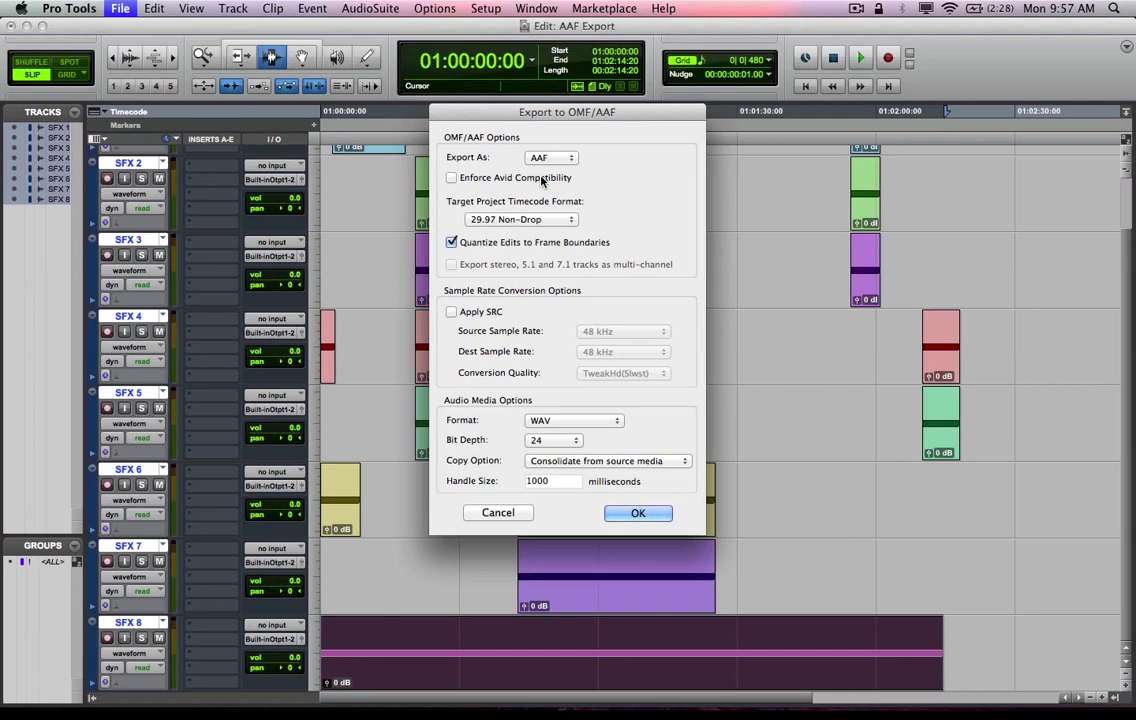
- Keep 29.97 Non-Drop as target timecode and uncheck Quantize Edits to Frame Boundaries
{"action": "left_click", "coordinate": [522, 221]}
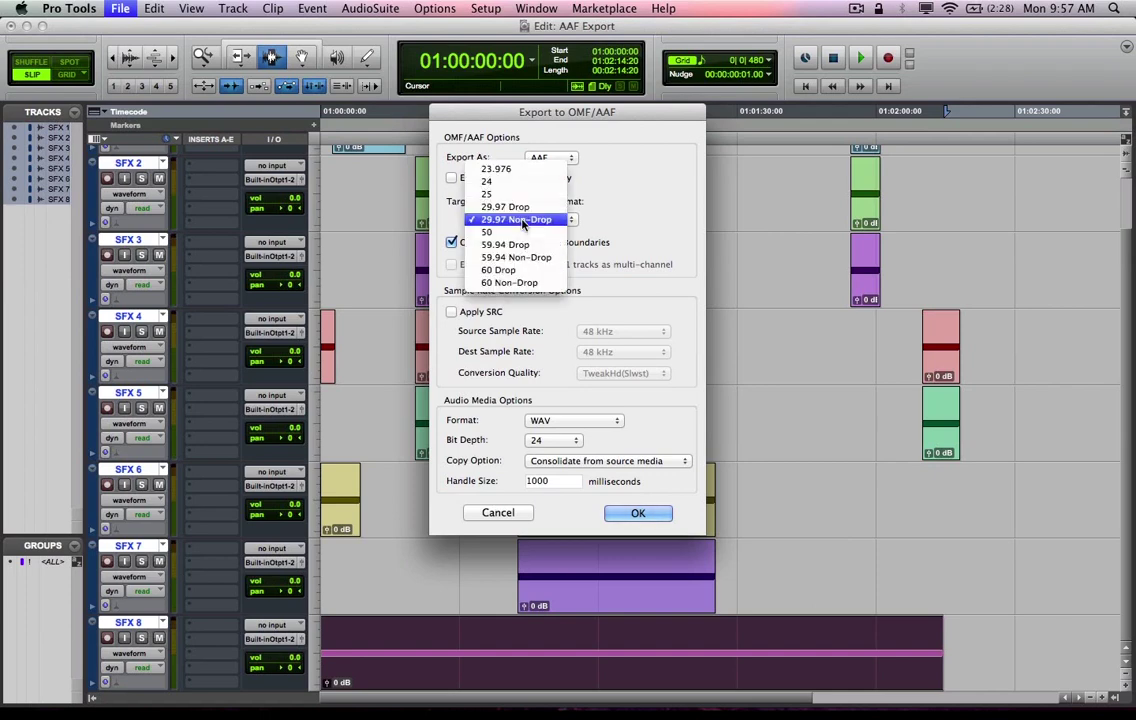
{"action": "left_click", "coordinate": [522, 220]}
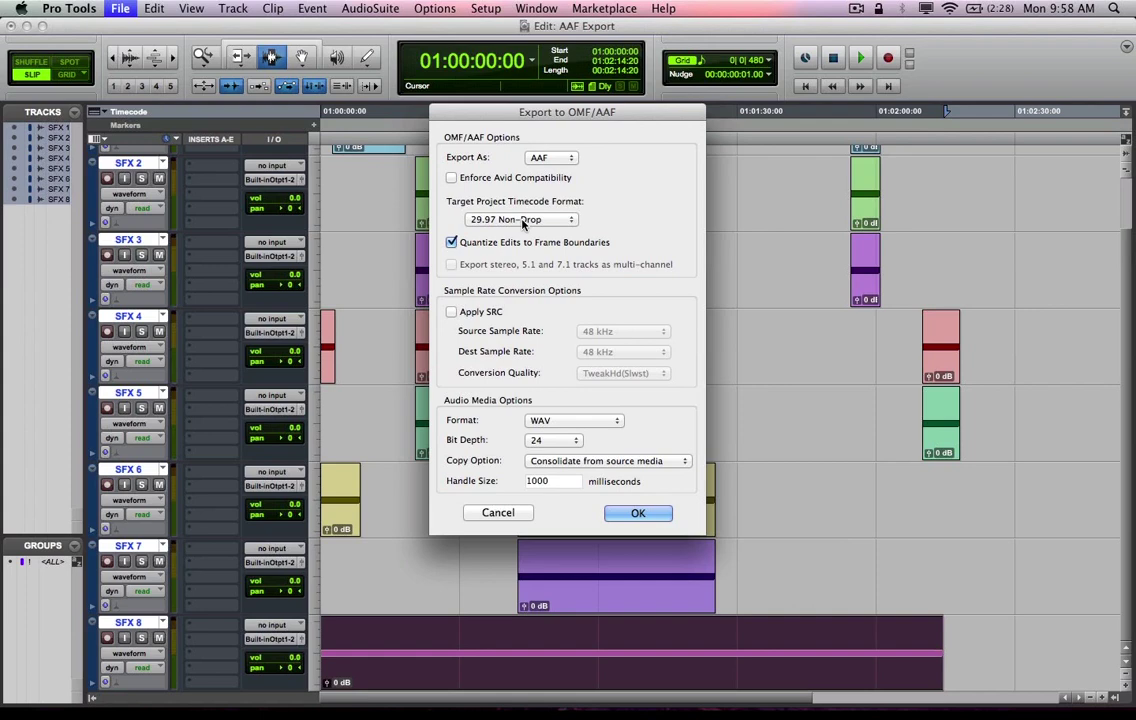
{"action": "left_click", "coordinate": [522, 220]}
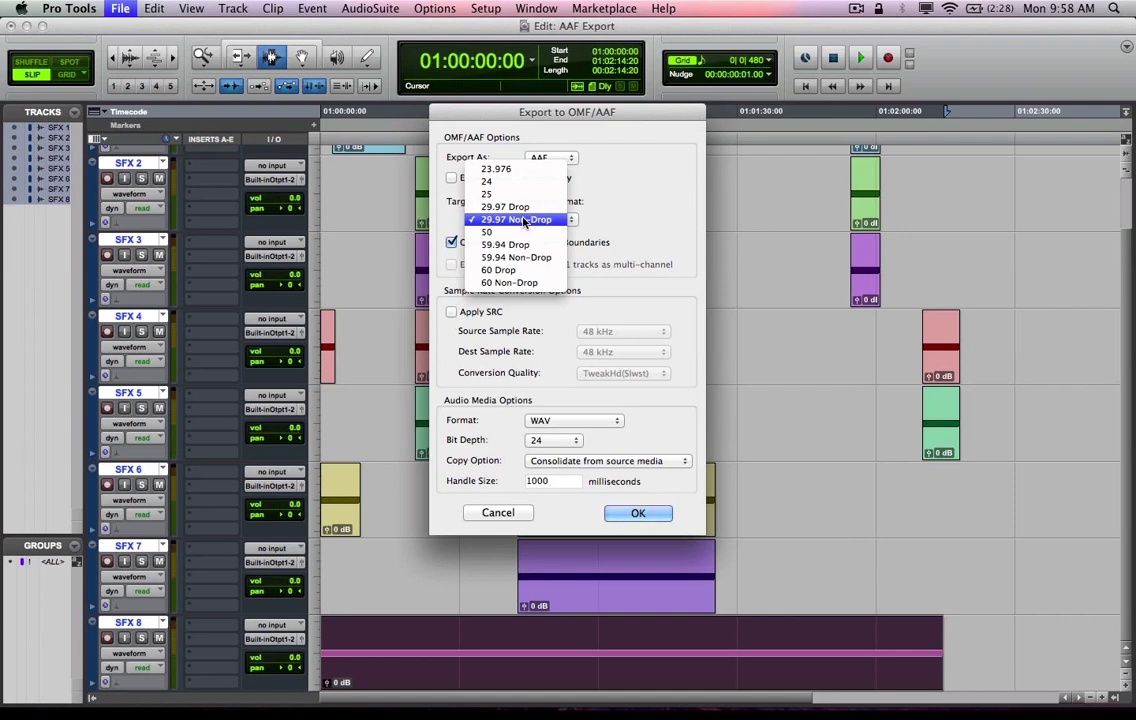
{"action": "left_click", "coordinate": [522, 220]}
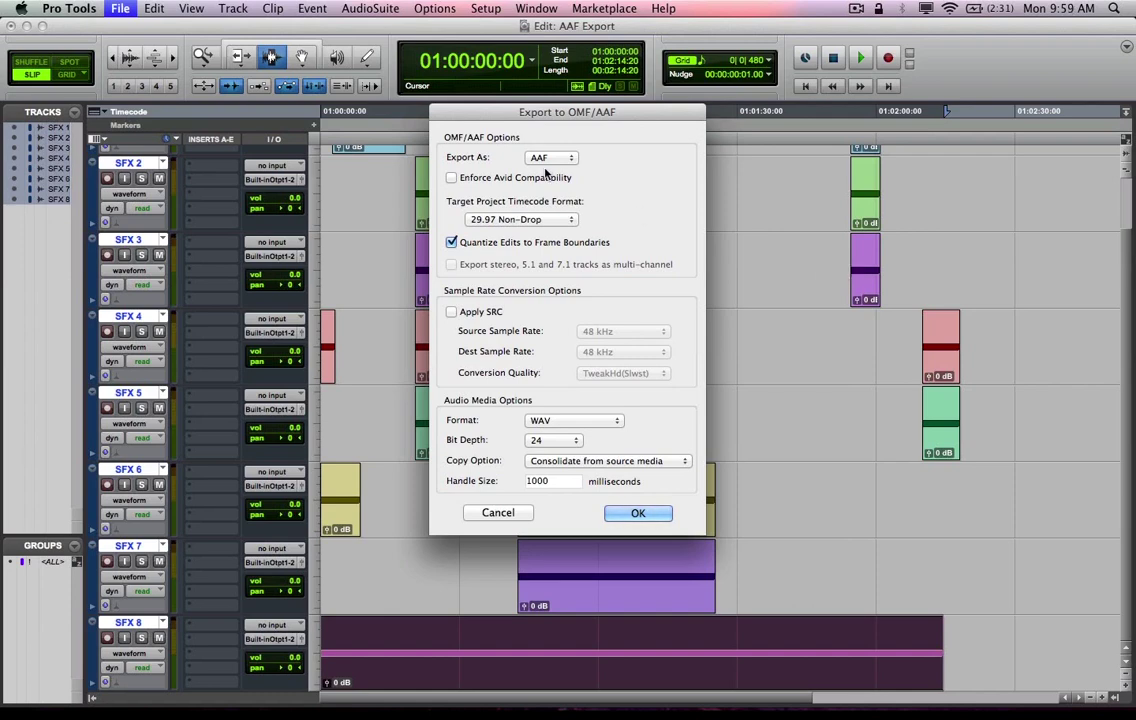
{"action": "left_click", "coordinate": [495, 247]}
- Leave Apply SRC off and keep the audio as WAV at 24-bit depth
{"action": "left_click", "coordinate": [451, 312]}
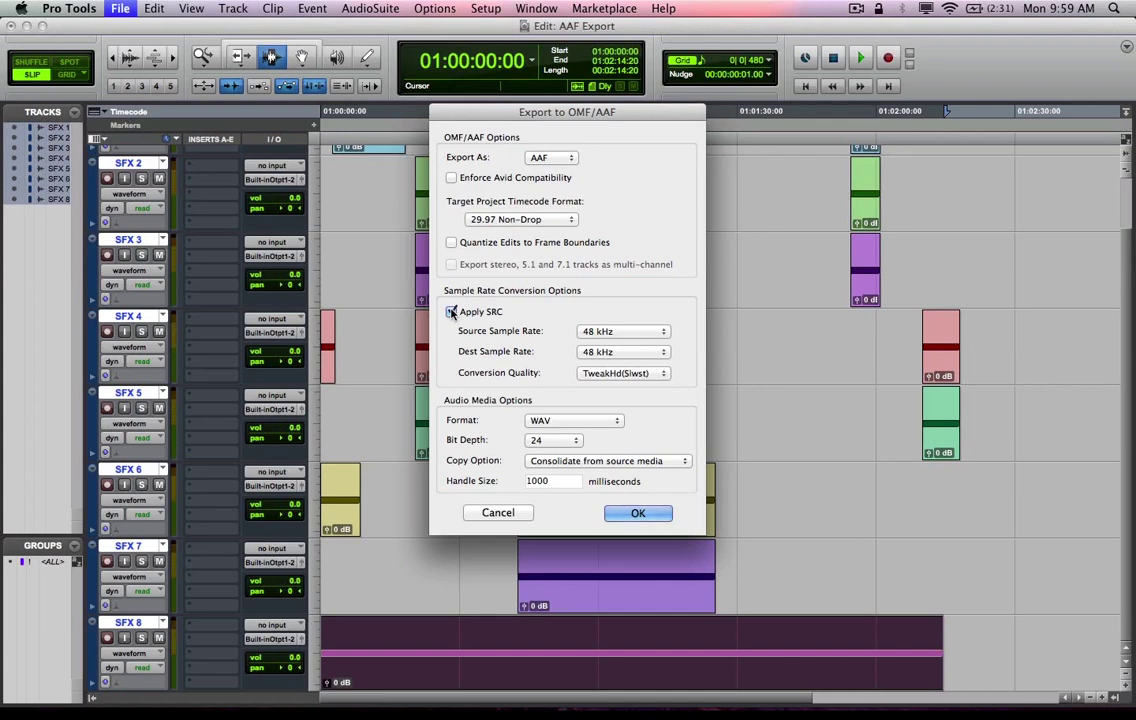
{"action": "left_click", "coordinate": [451, 312]}
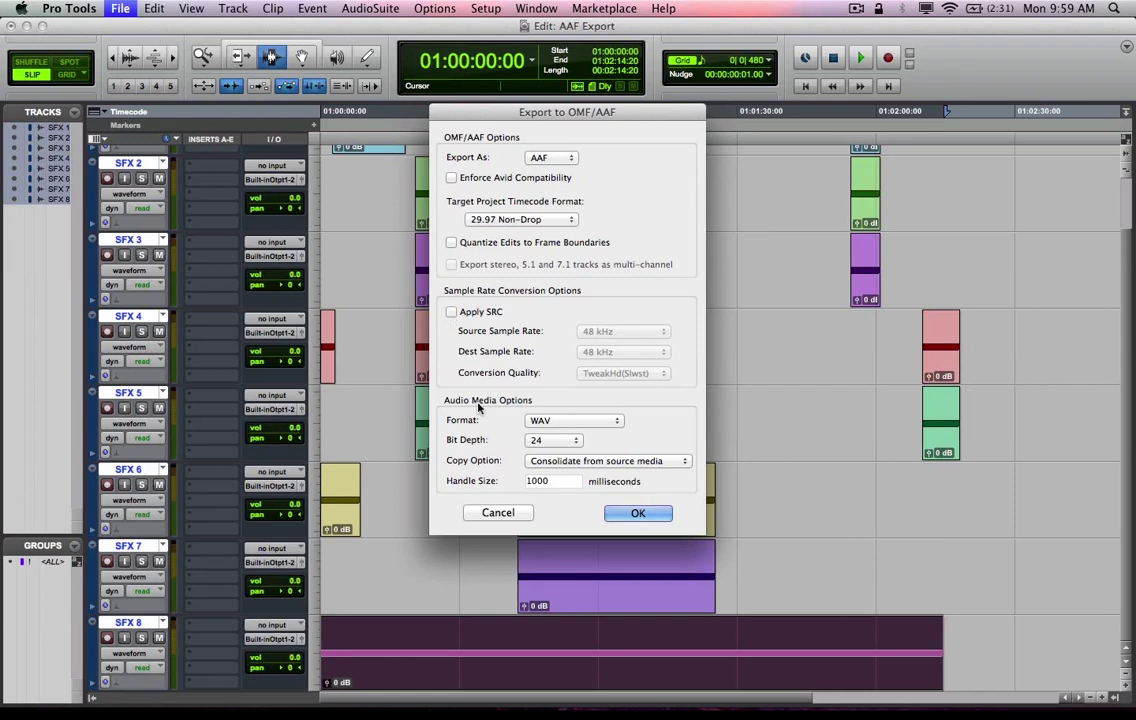
{"action": "left_click", "coordinate": [533, 425]}
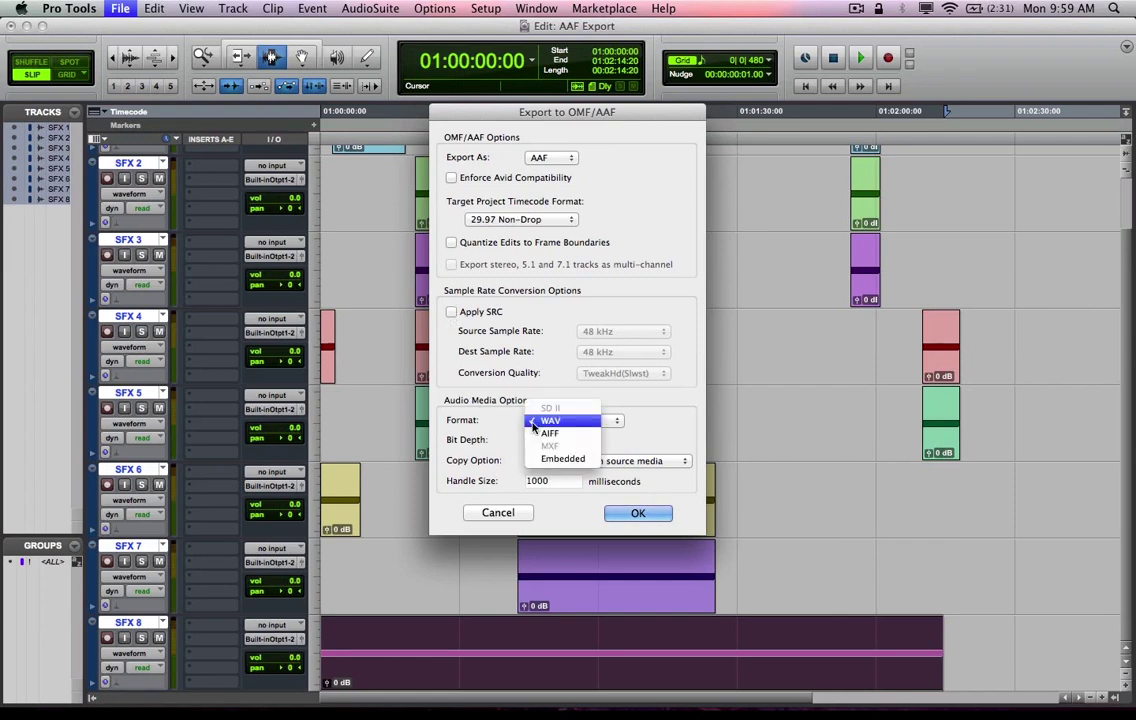
{"action": "left_click", "coordinate": [536, 424]}
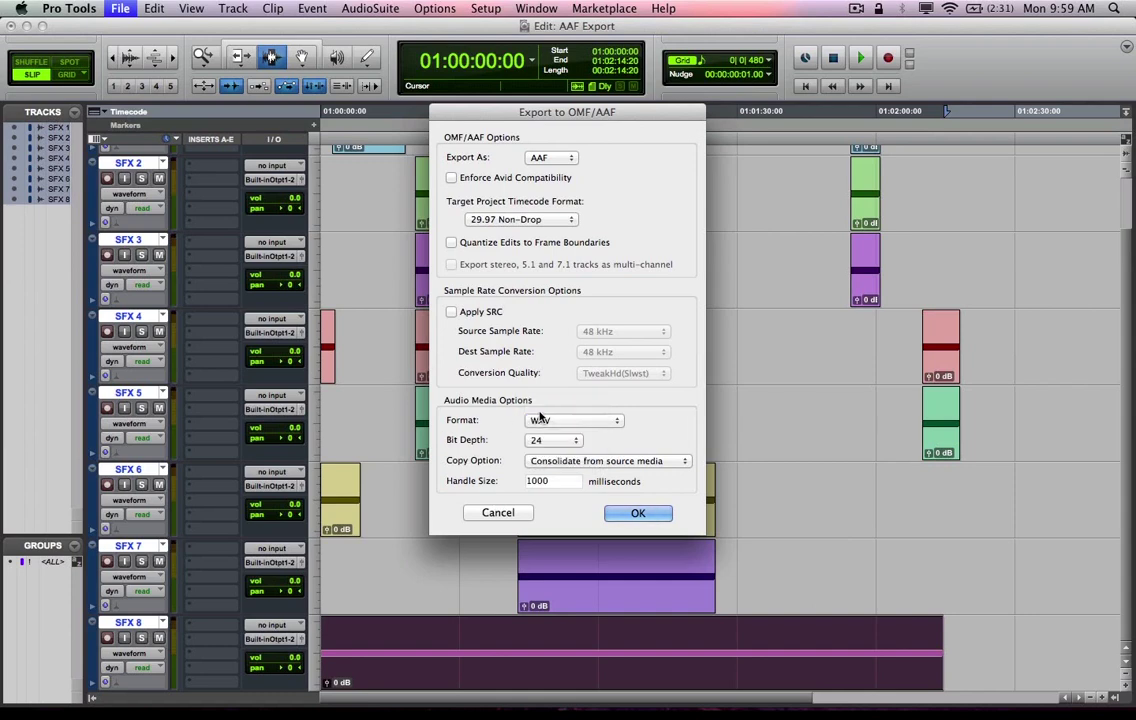
{"action": "left_click", "coordinate": [540, 419]}
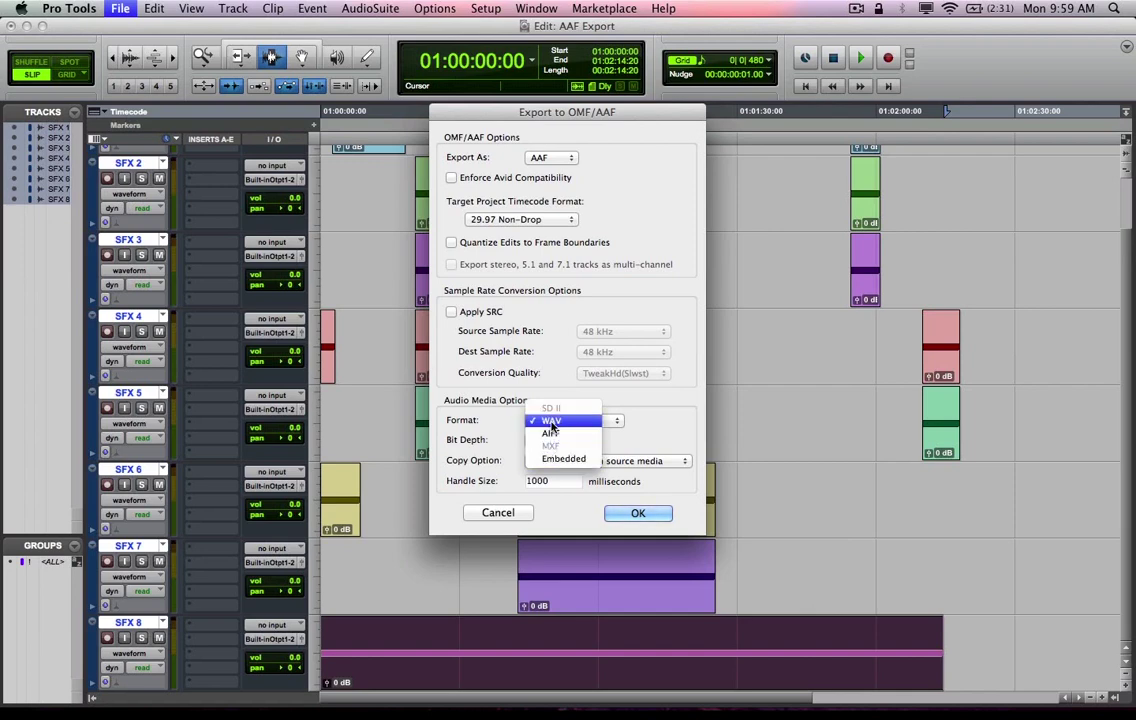
{"action": "left_click", "coordinate": [551, 422]}
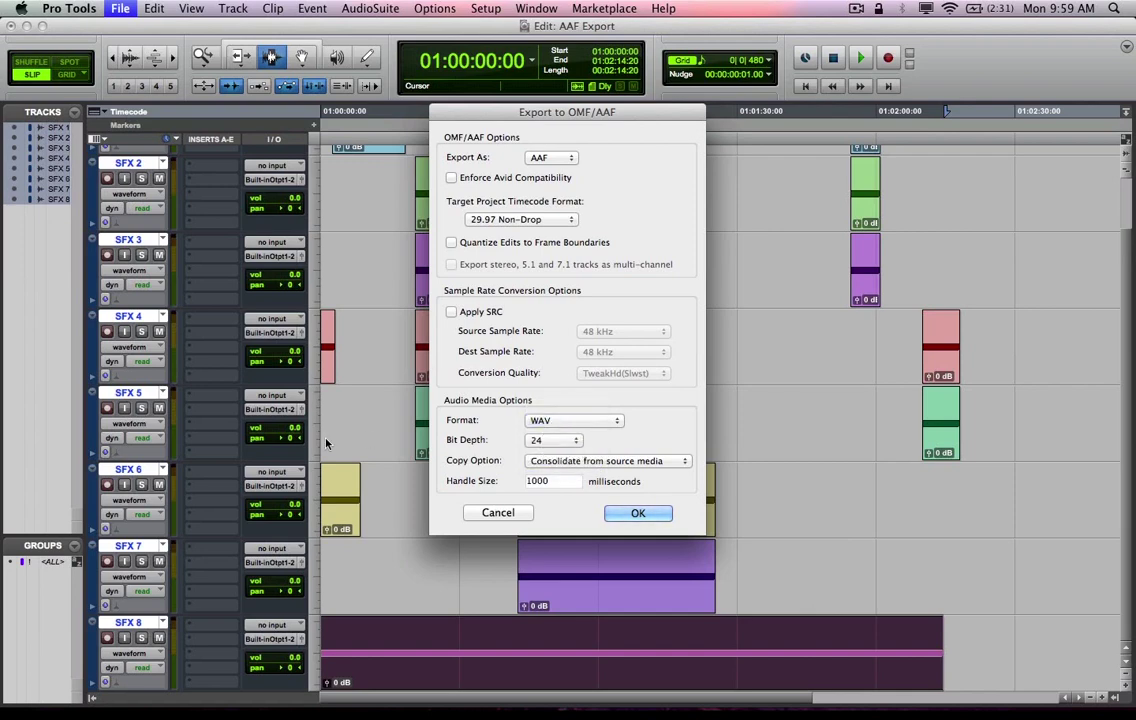
{"action": "left_click", "coordinate": [531, 446]}
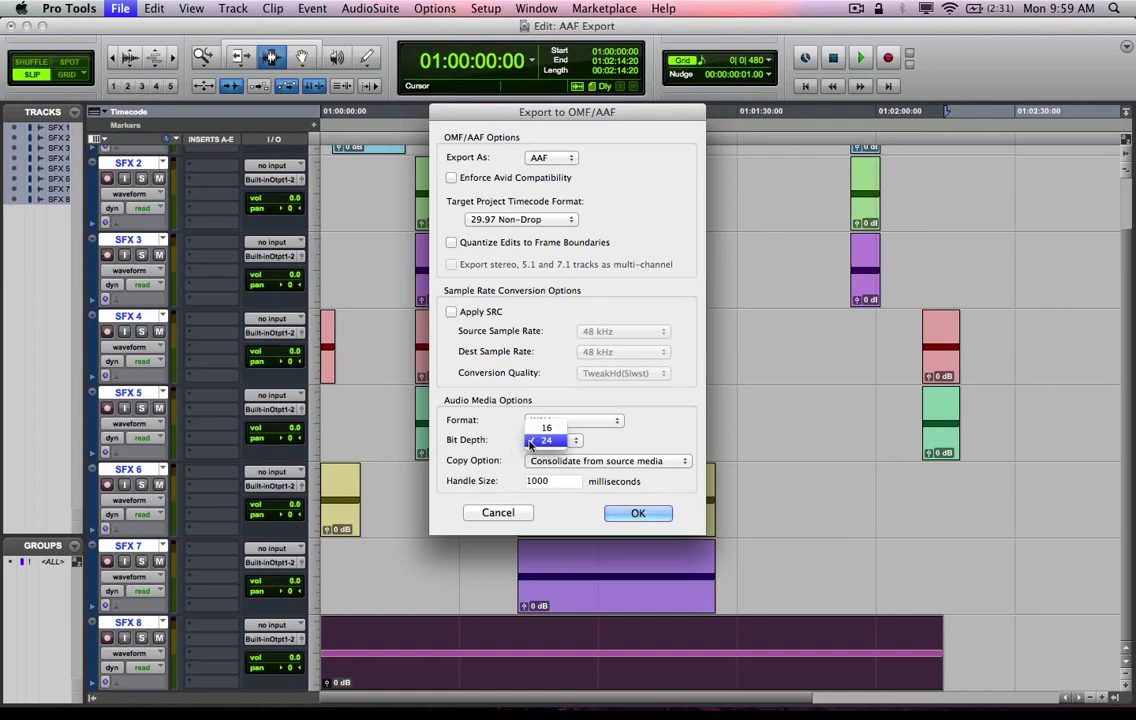
{"action": "left_click", "coordinate": [532, 441]}
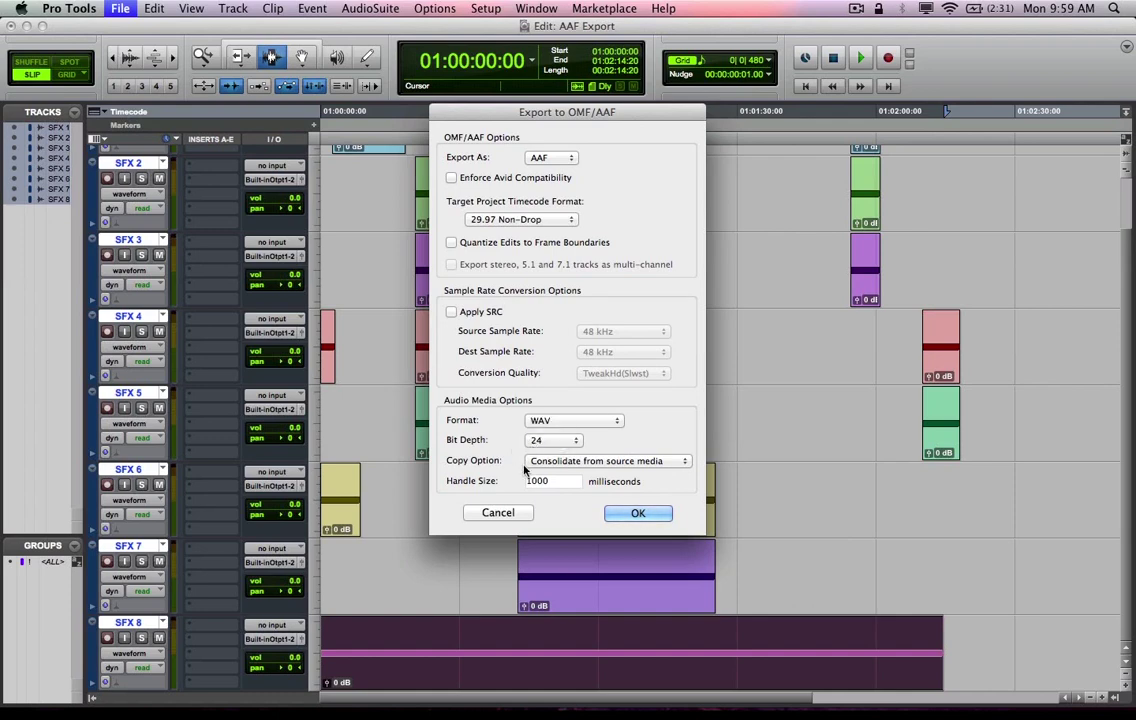
{"action": "left_click", "coordinate": [553, 462]}
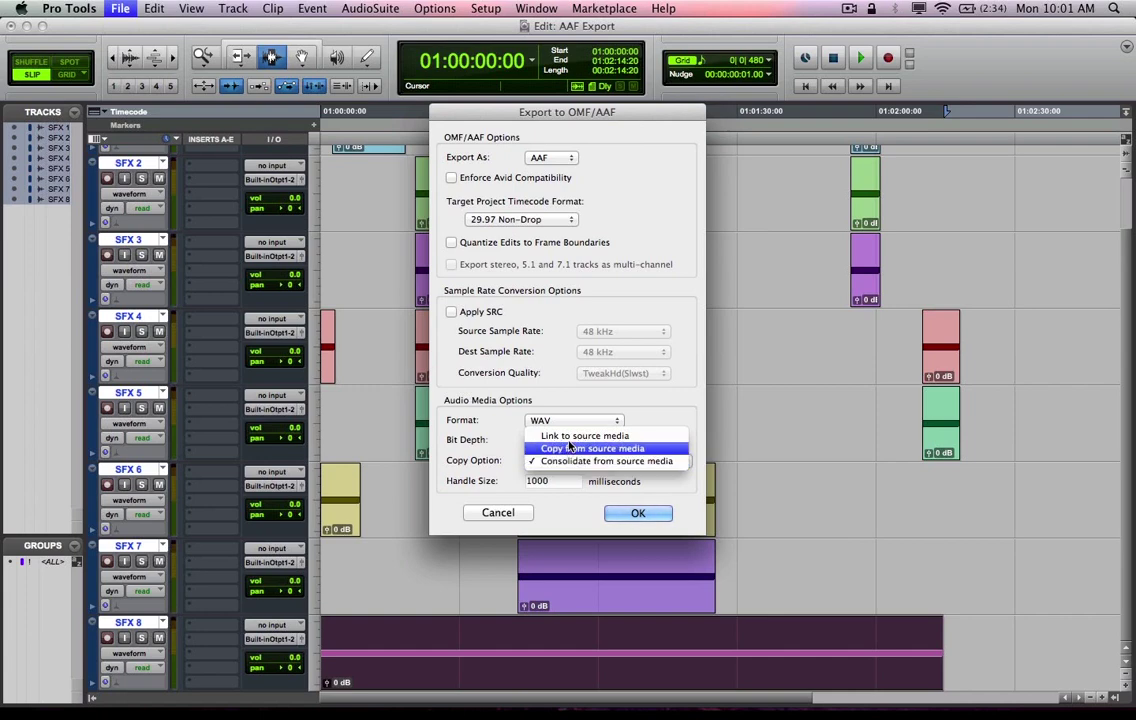
- Set Copy Option to Link to source media and enter a handle size of 1000 milliseconds
{"action": "left_click", "coordinate": [572, 439]}
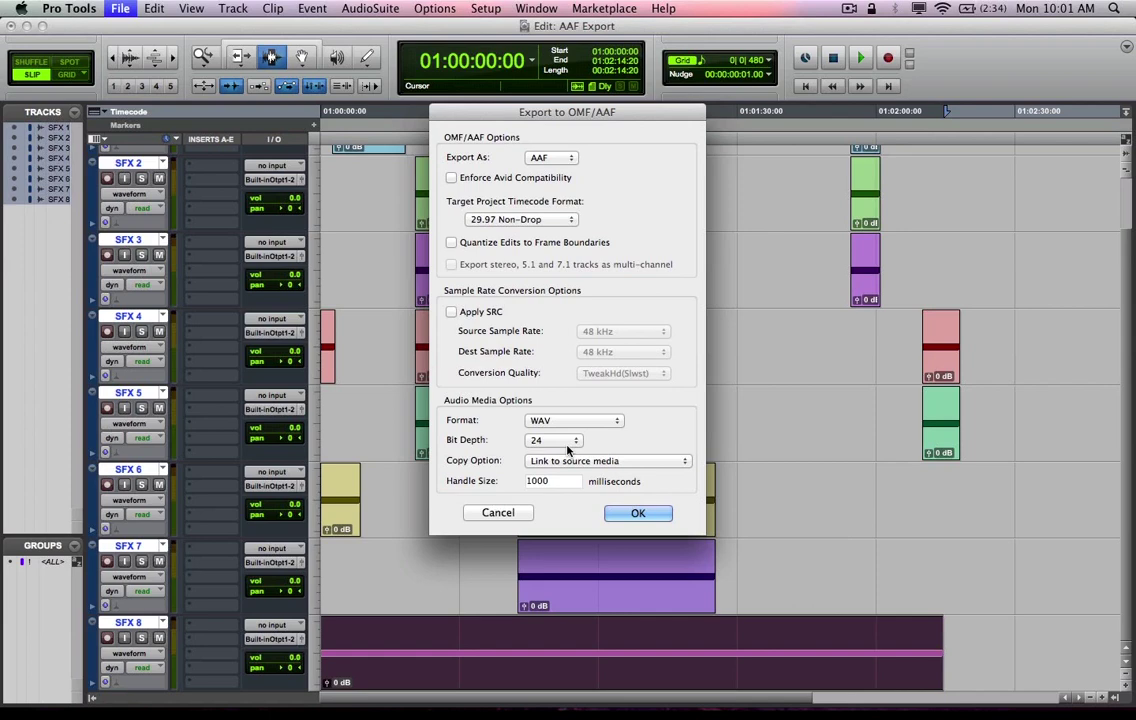
{"action": "double_click", "coordinate": [558, 483]}
{"action": "type", "text": "0"}
{"action": "double_click", "coordinate": [533, 481]}
{"action": "type", "text": "100"}
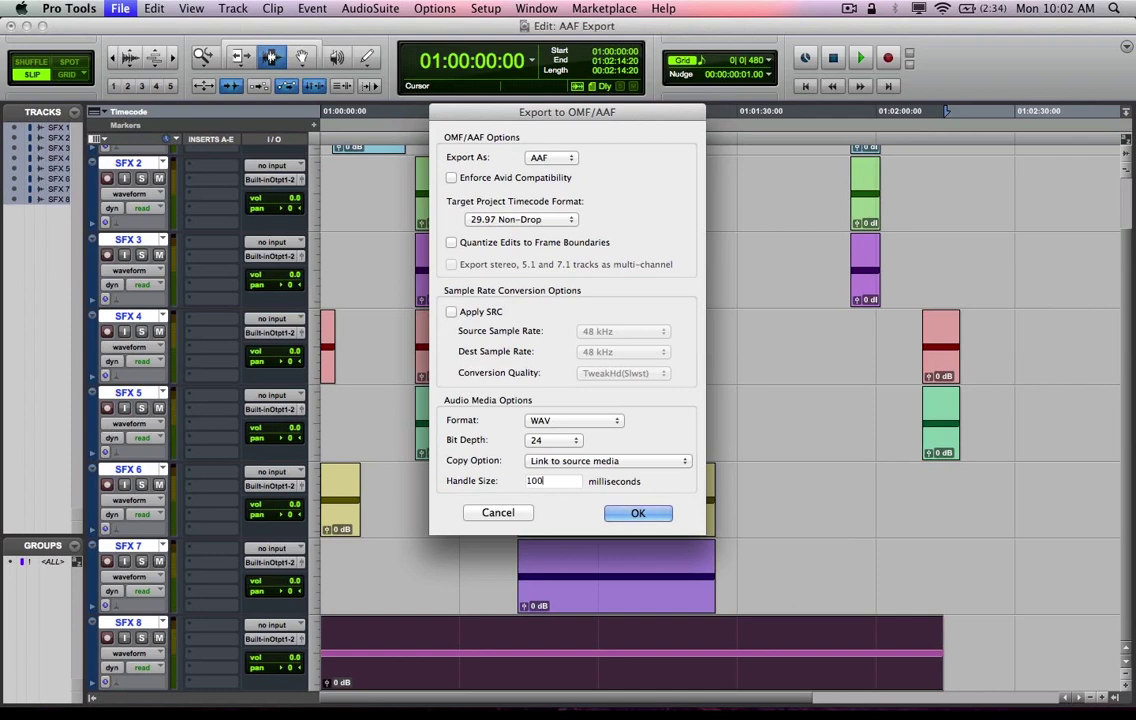
{"action": "type", "text": "0"}
- Confirm the export settings, keep sequence name AAF Export, and add comment 'Sound Design as of 11-5-12'
{"action": "left_click", "coordinate": [614, 514]}
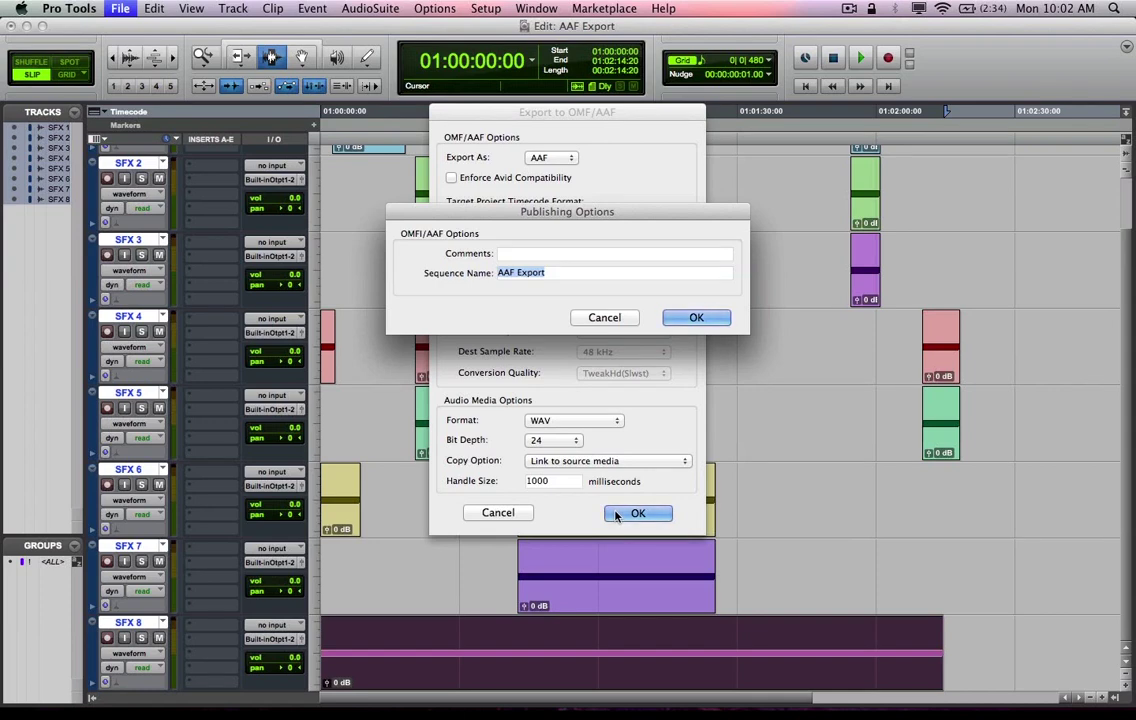
{"action": "double_click", "coordinate": [518, 273]}
{"action": "left_click", "coordinate": [557, 273]}
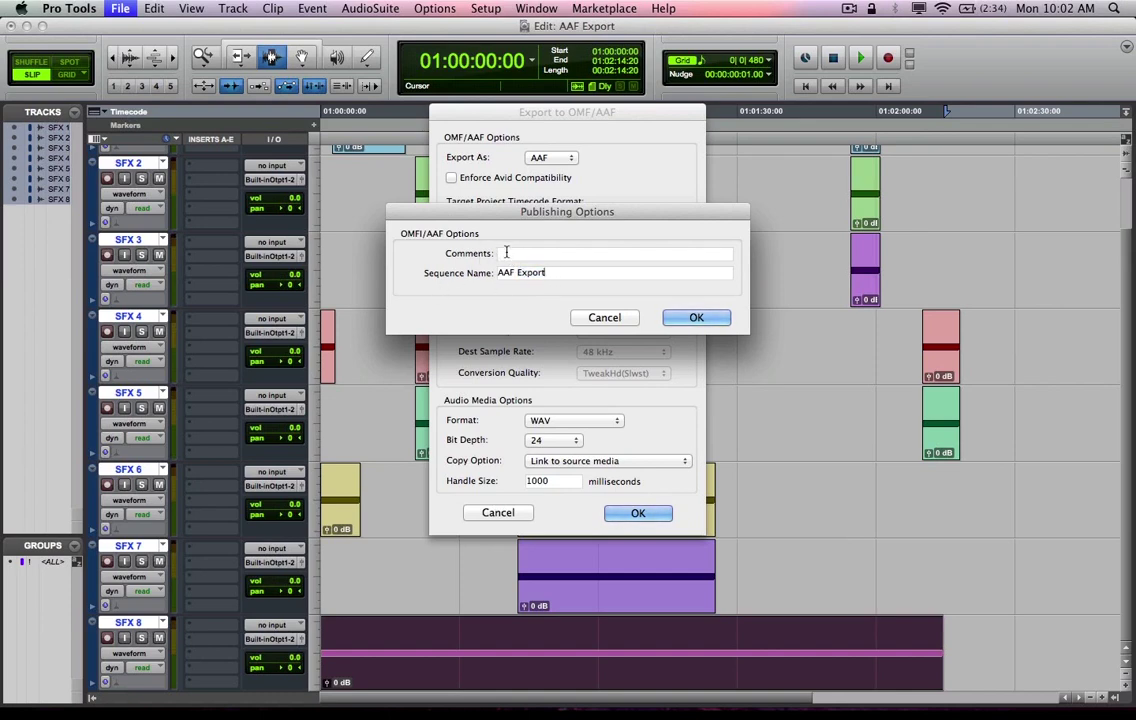
{"action": "left_click", "coordinate": [506, 253]}
{"action": "type", "text": "Sound D"}
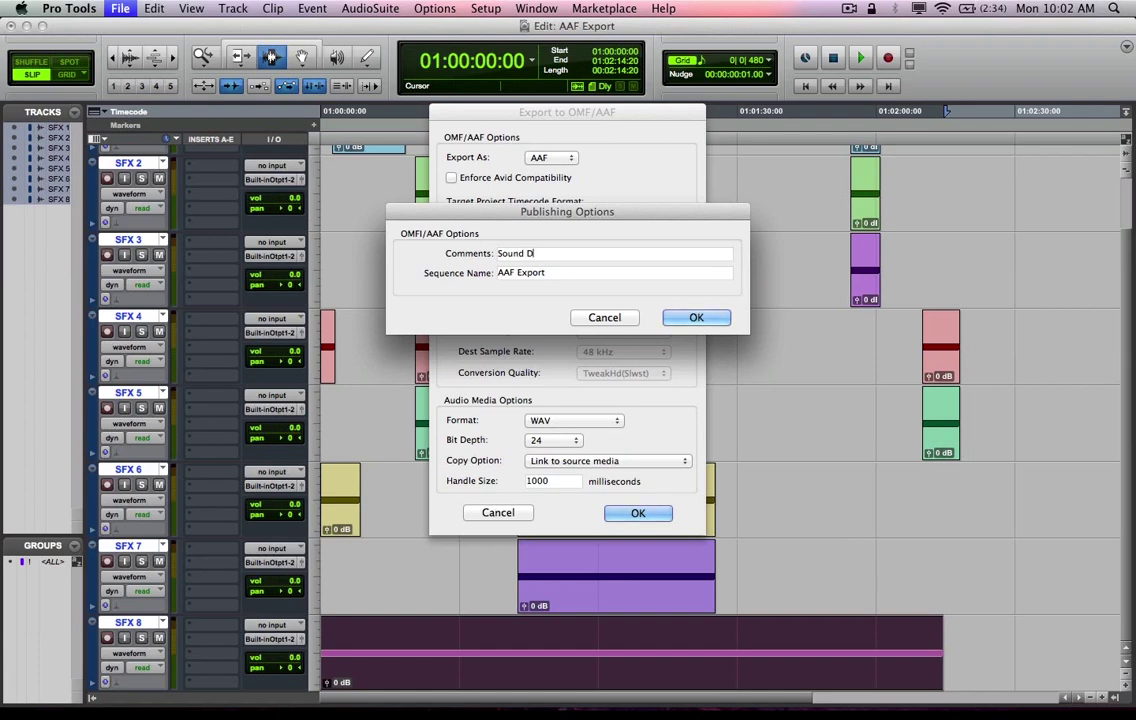
{"action": "type", "text": "esign as of 11-5-12"}
{"action": "left_click", "coordinate": [684, 318]}
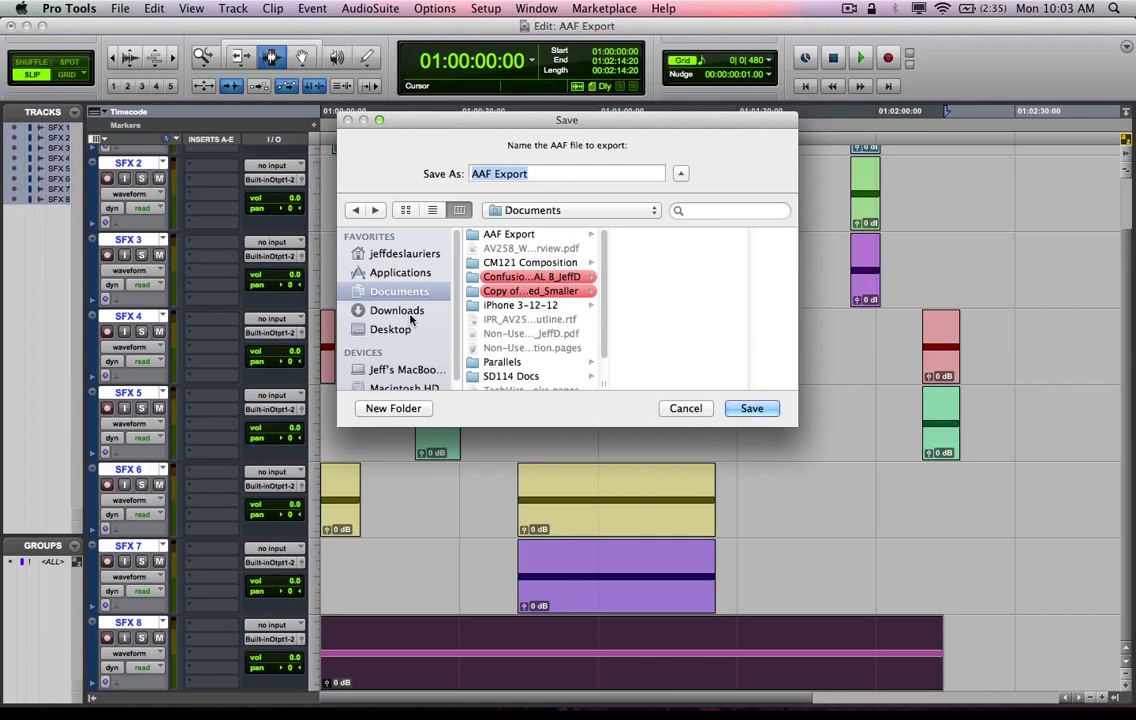
- Create a new folder named 'AAF Export 1' in the save dialog
{"action": "left_click", "coordinate": [393, 408]}
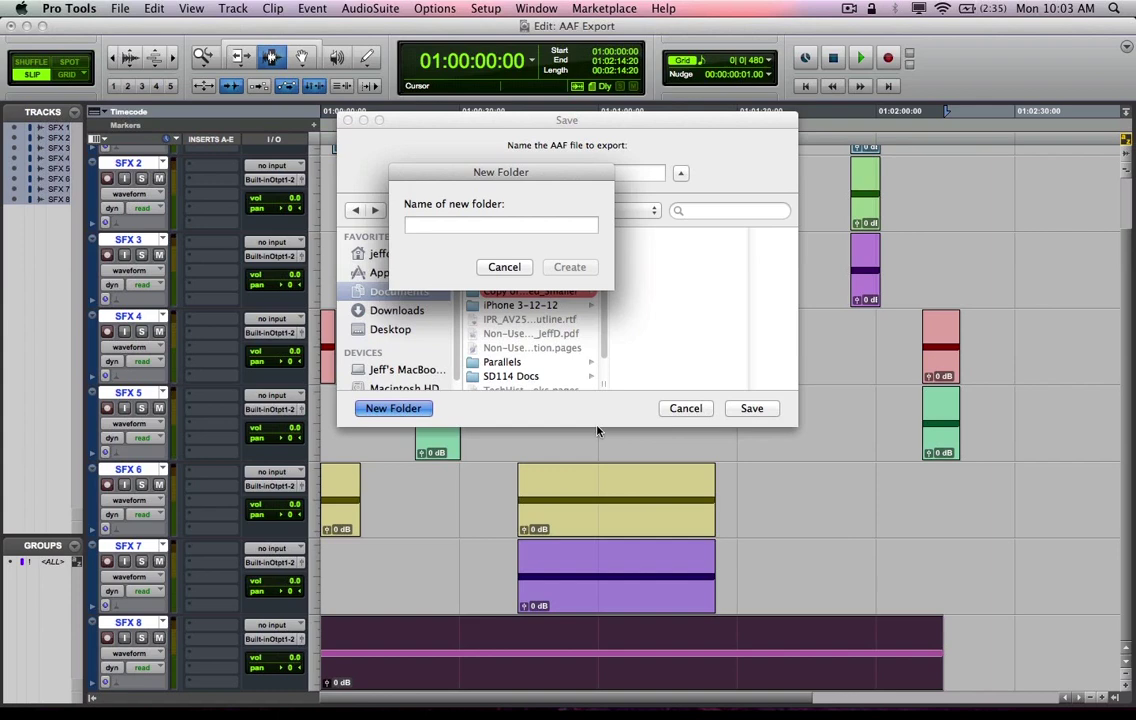
{"action": "type", "text": "AAF "}
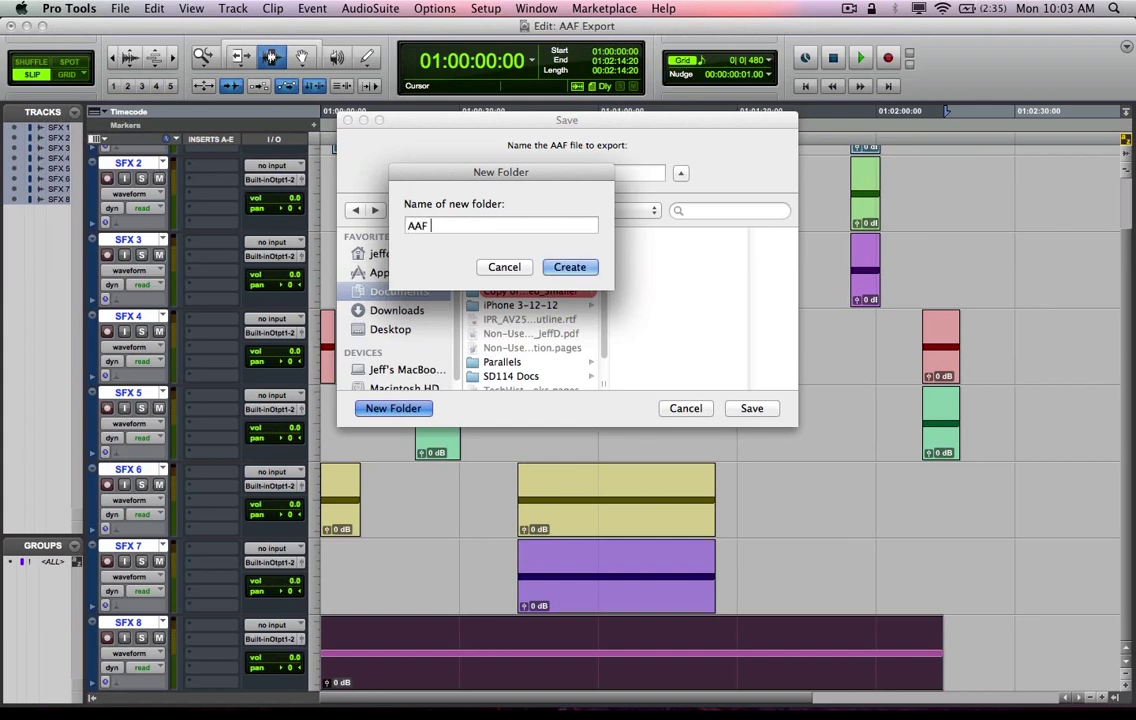
{"action": "type", "text": "Export"}
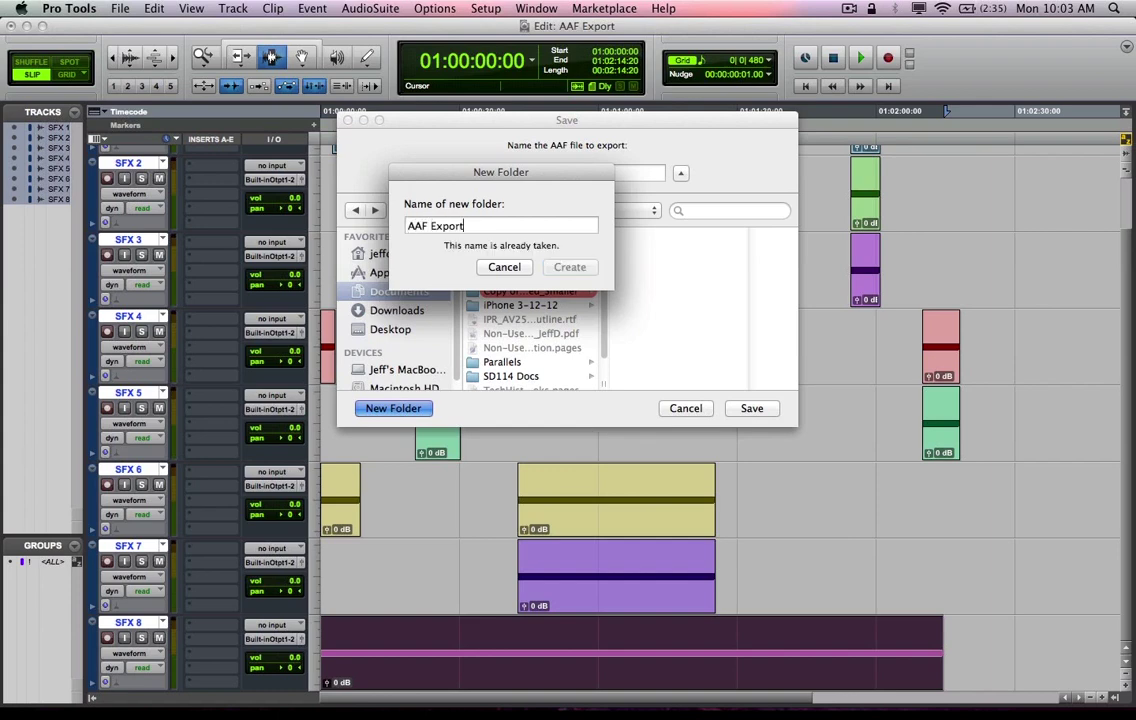
{"action": "key", "text": "super+a"}
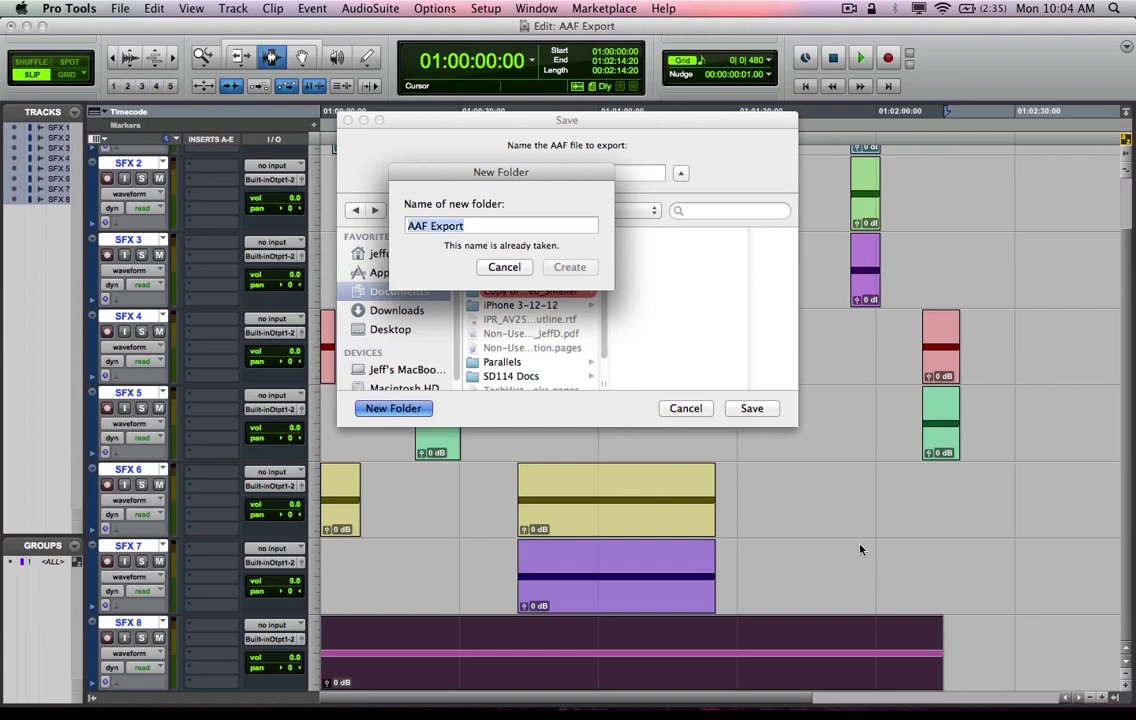
{"action": "left_click", "coordinate": [490, 229]}
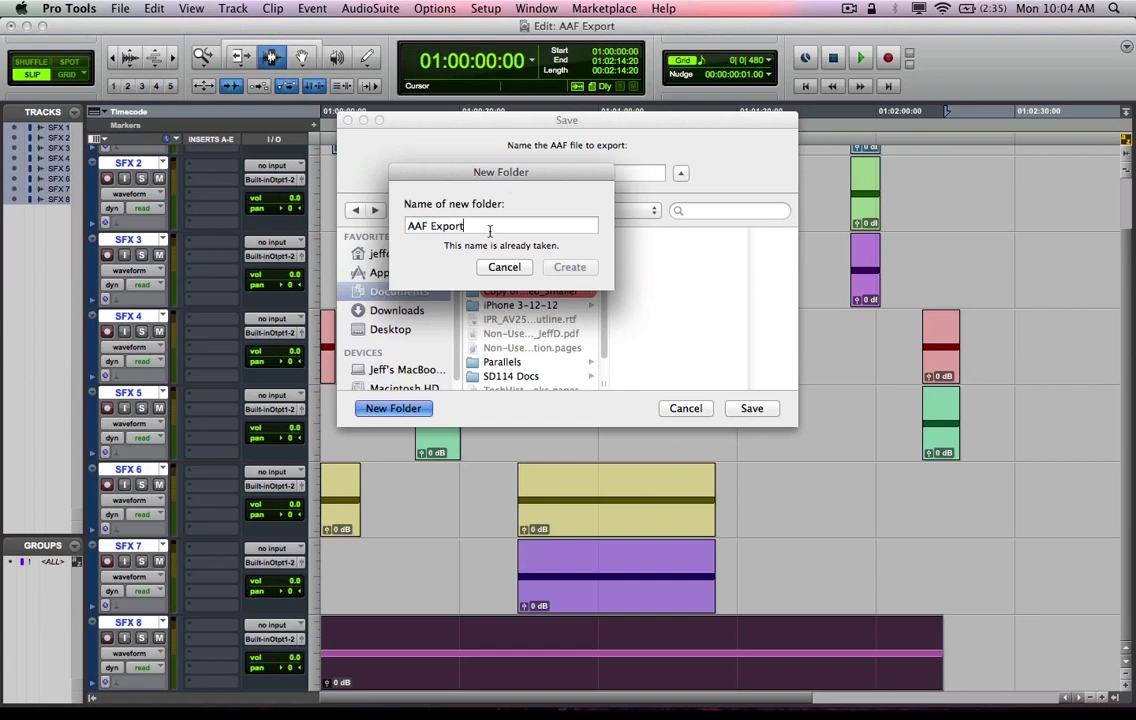
{"action": "type", "text": "1"}
{"action": "key", "text": "Return"}
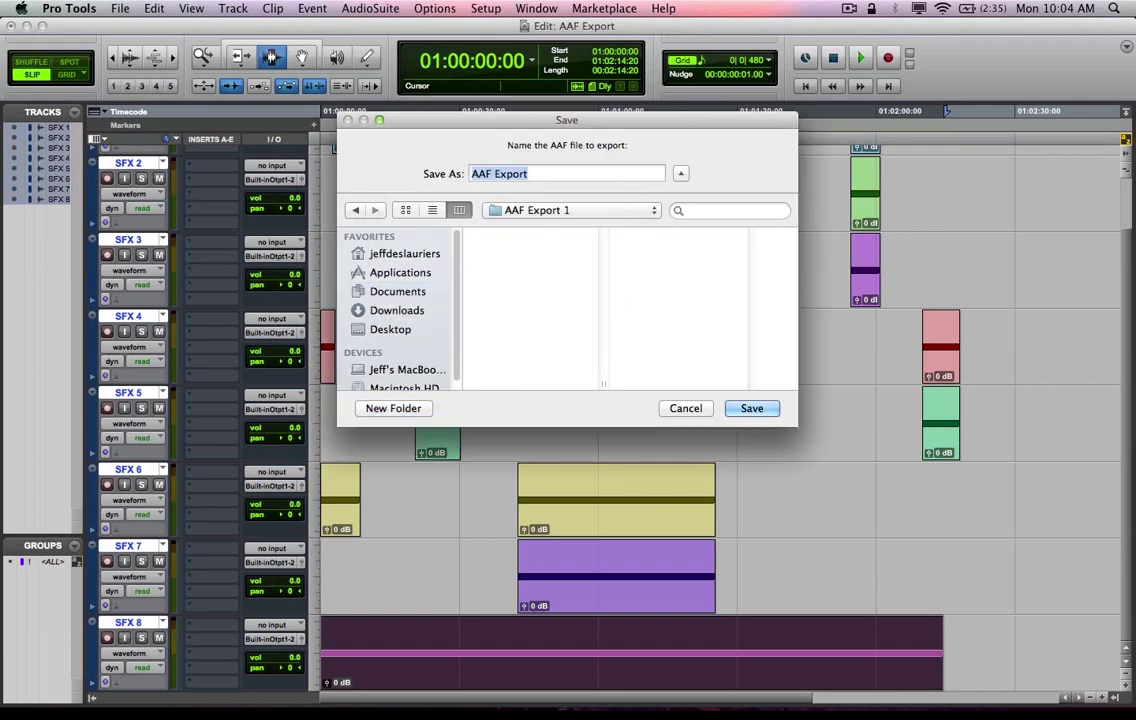
- Save the file as 'AAF Export 1' and hide Pro Tools
{"action": "left_click", "coordinate": [536, 172]}
{"action": "type", "text": "1"}
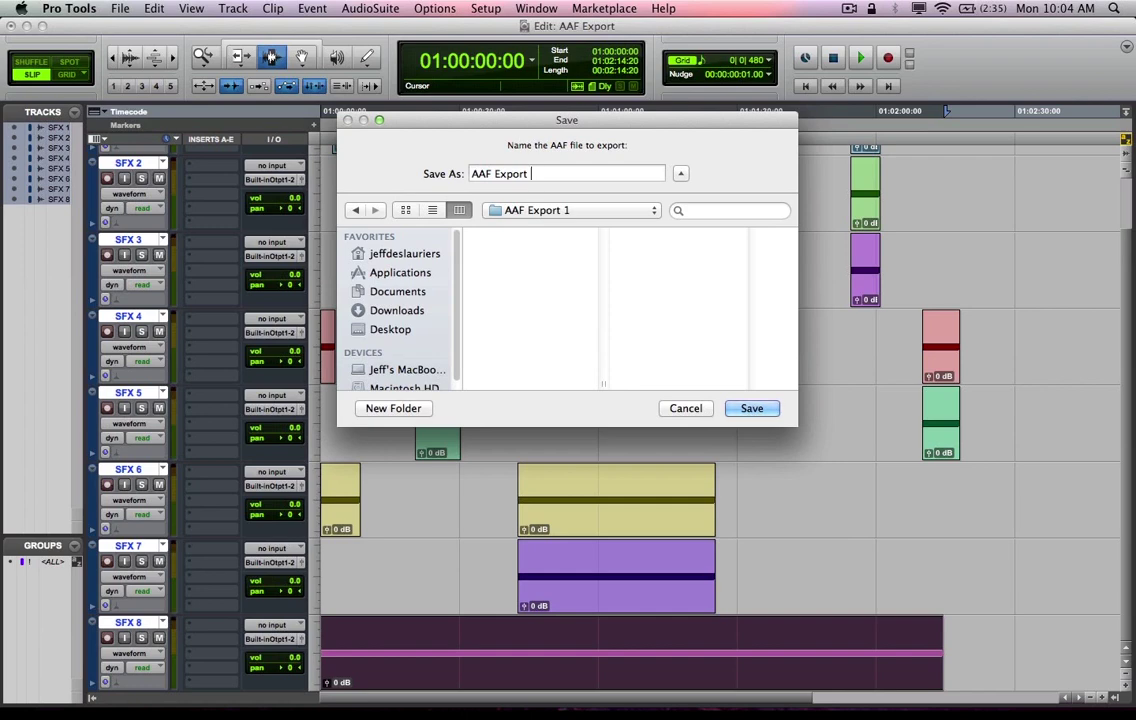
{"action": "left_click", "coordinate": [763, 408]}
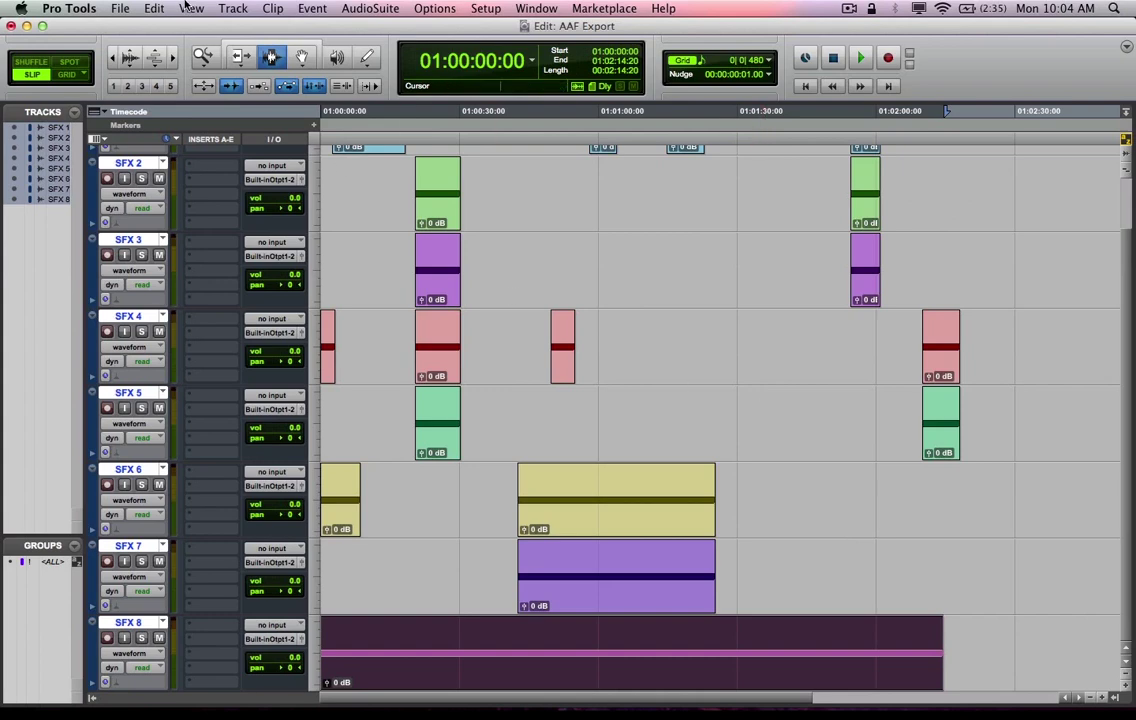
{"action": "left_click", "coordinate": [68, 9]}
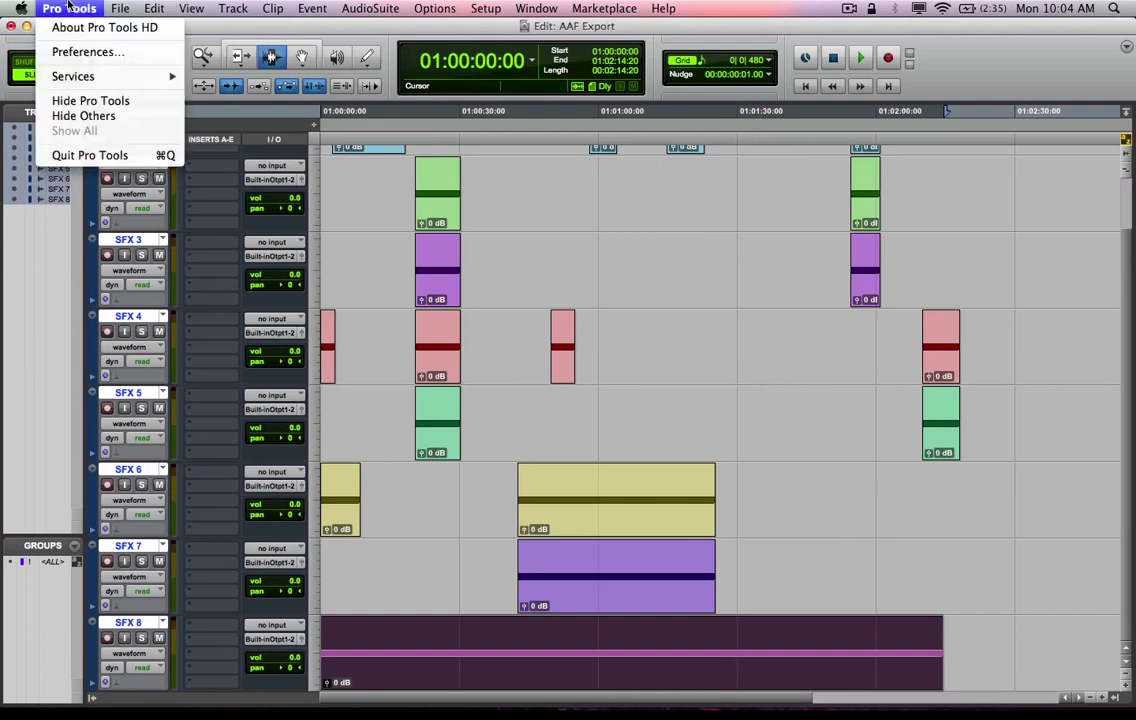
{"action": "left_click", "coordinate": [92, 100]}
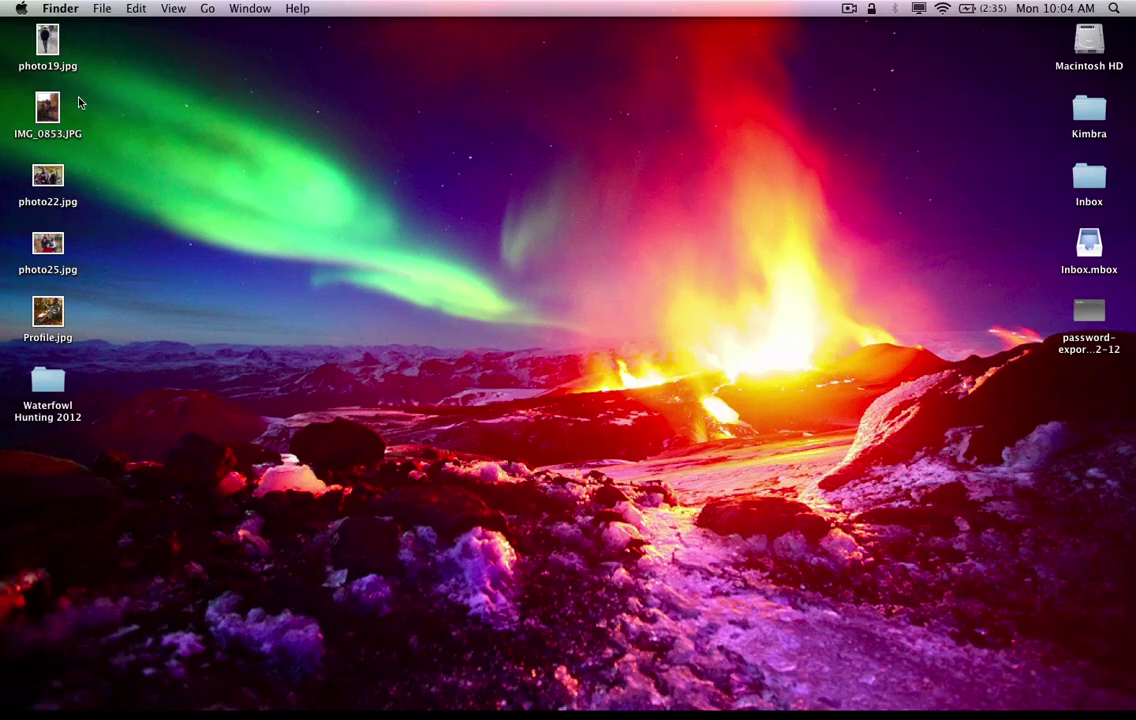
- In Finder, browse Documents > AAF Export > AAF Export 1 and preview AAF Export 1.aaf
{"action": "double_click", "coordinate": [1092, 55]}
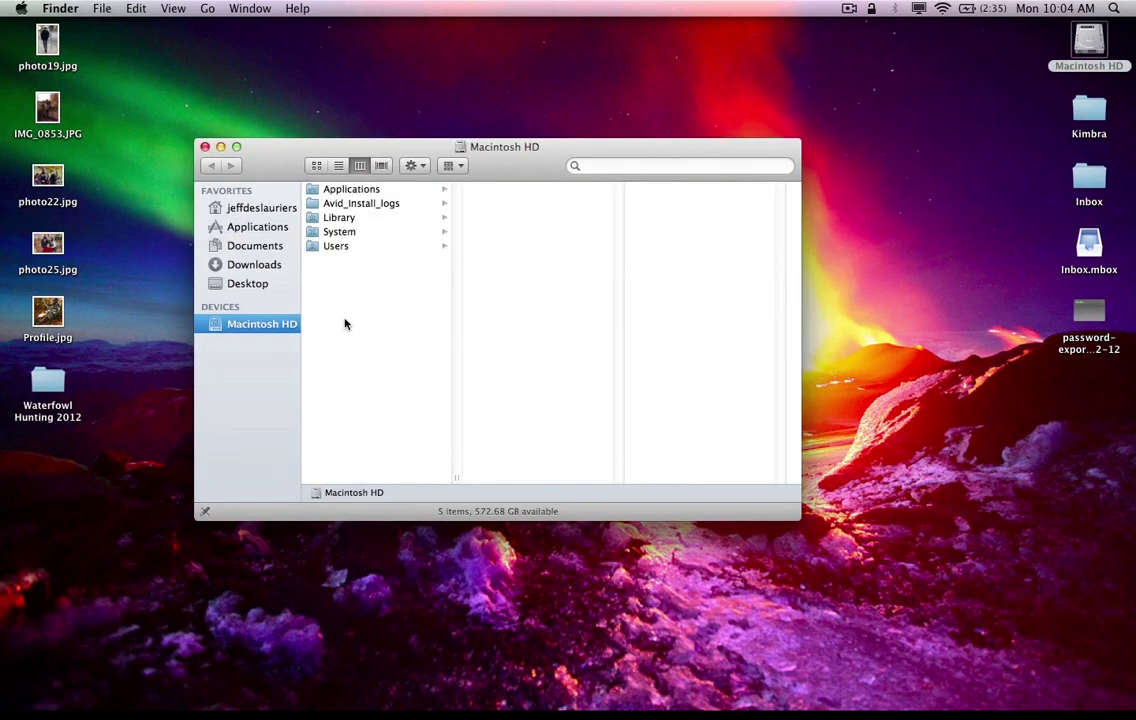
{"action": "left_click", "coordinate": [255, 247]}
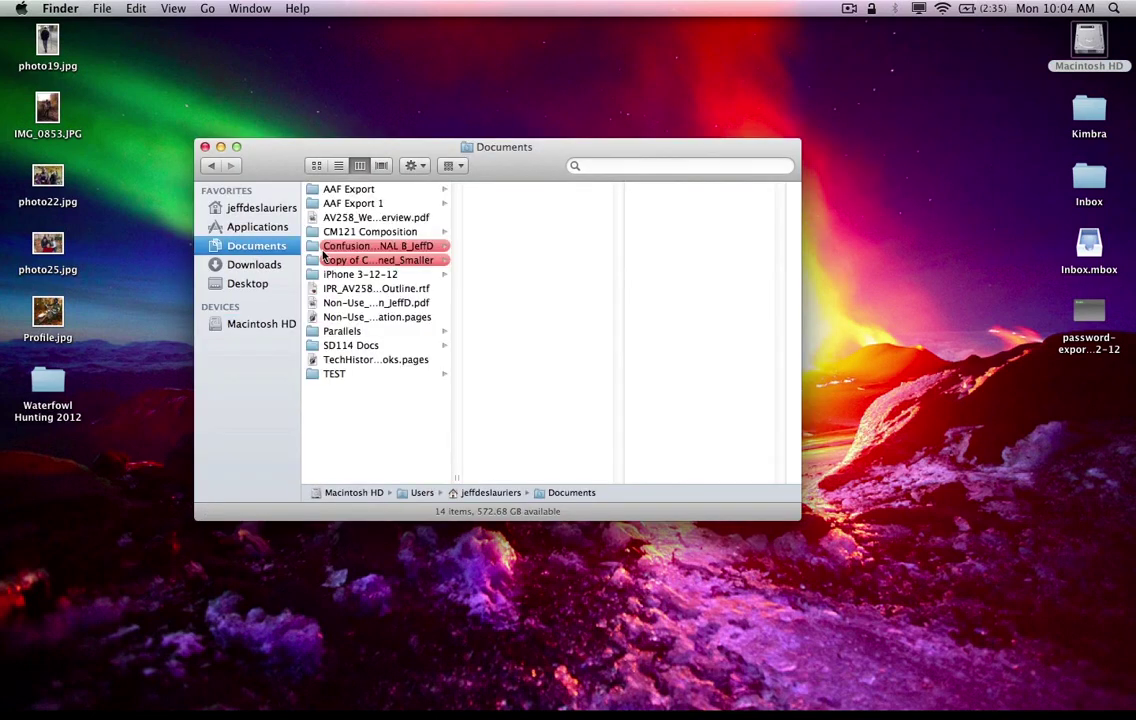
{"action": "left_click", "coordinate": [357, 193]}
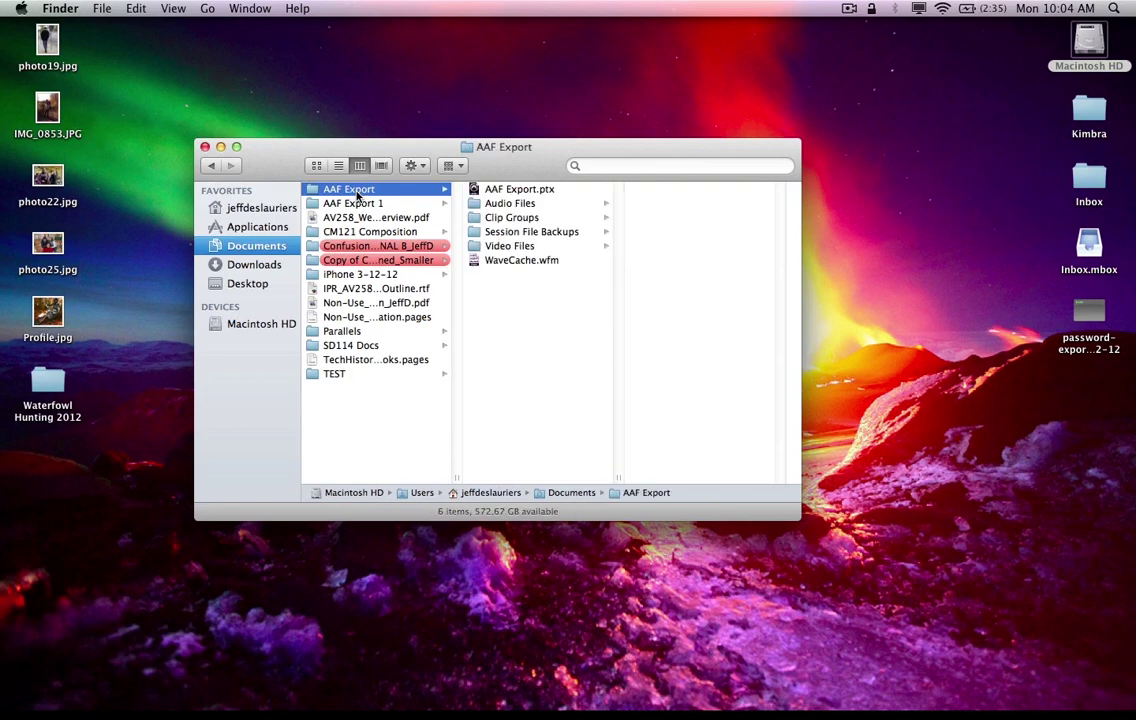
{"action": "left_click", "coordinate": [361, 205]}
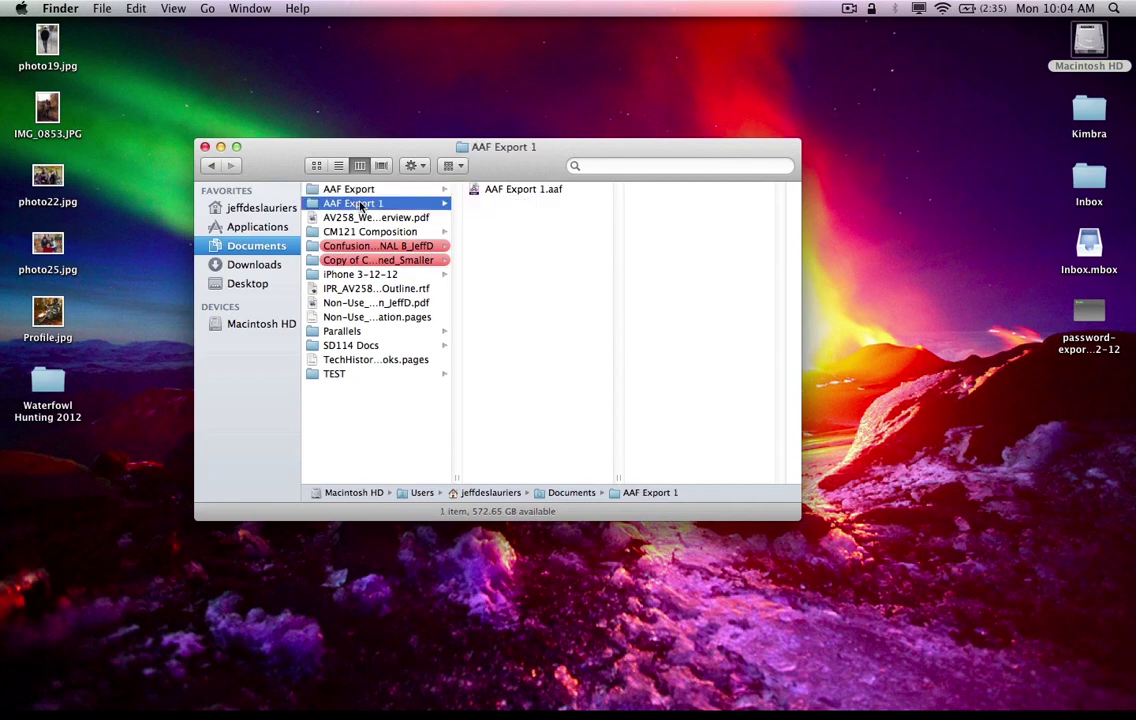
{"action": "left_click", "coordinate": [489, 193]}
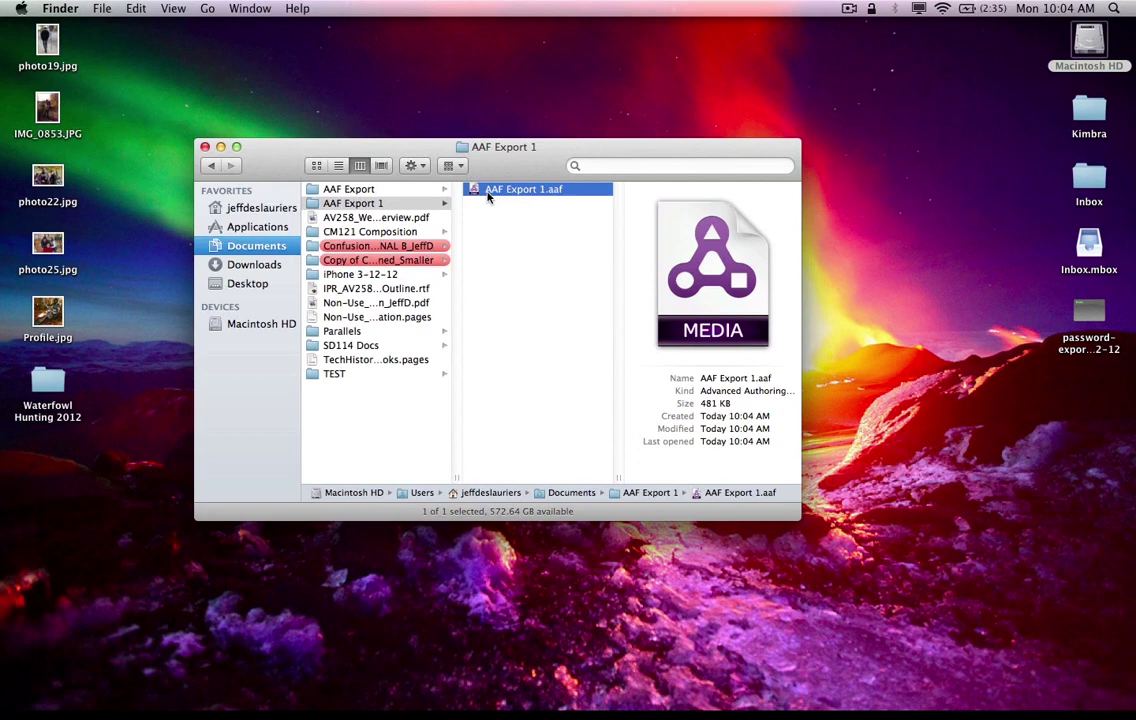
{"action": "left_click", "coordinate": [490, 202]}
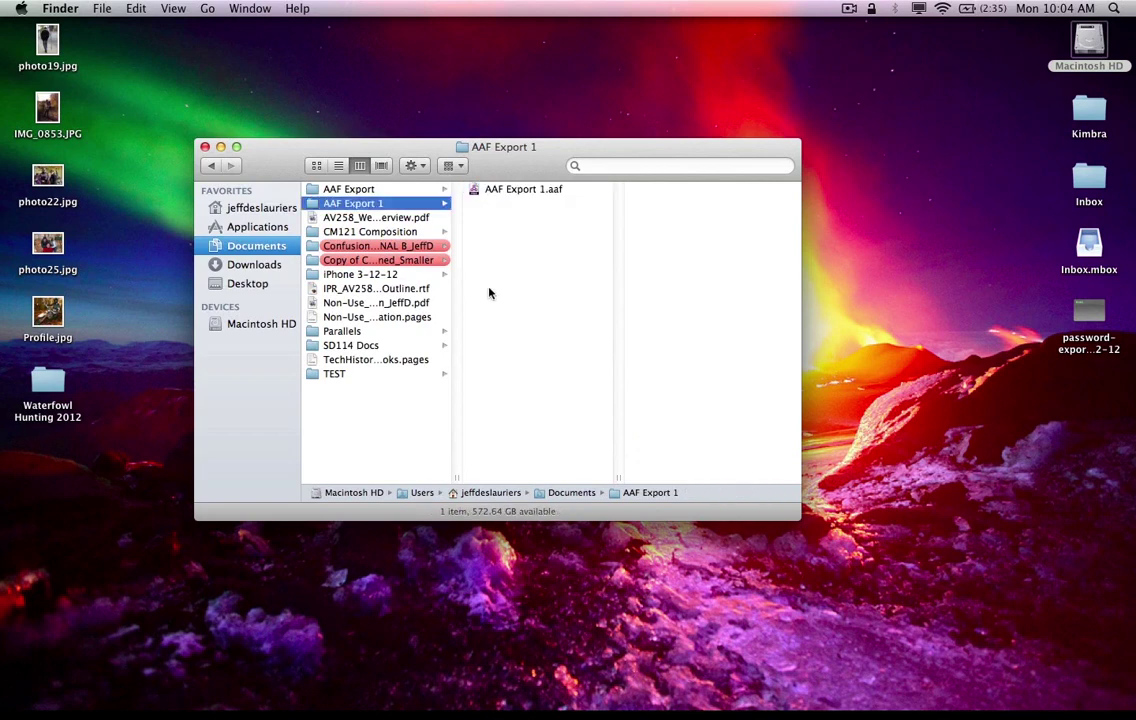
{"action": "left_click", "coordinate": [491, 194]}
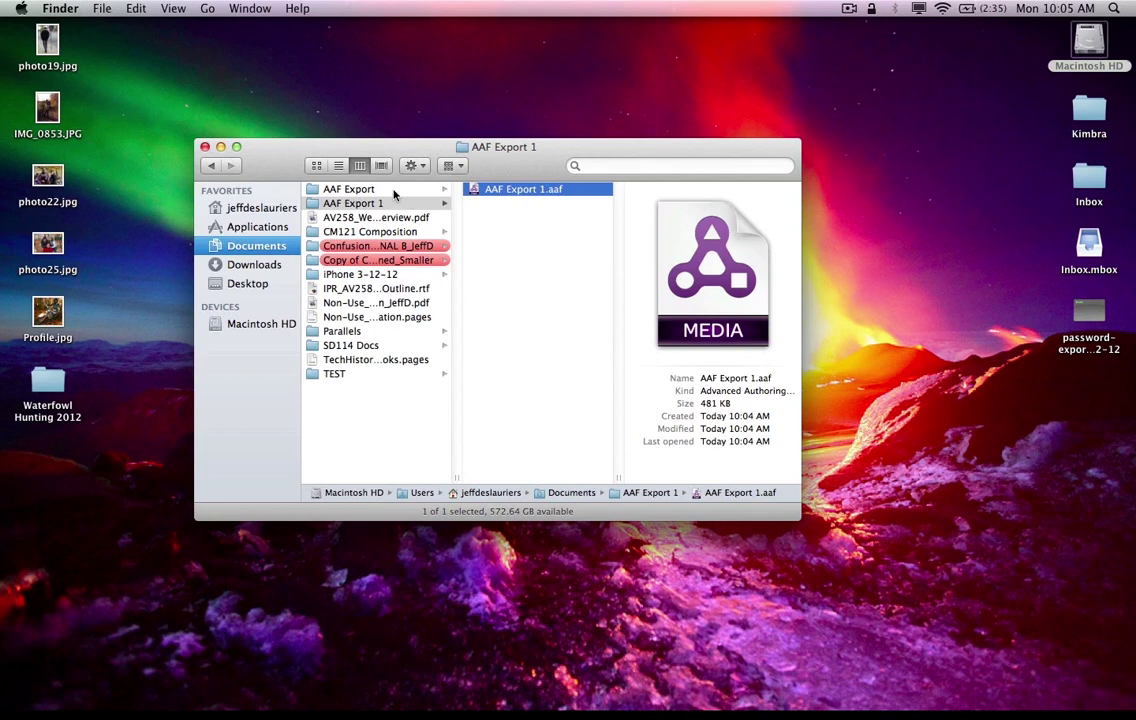
{"action": "left_click", "coordinate": [394, 190]}
{"action": "left_click", "coordinate": [505, 204]}
{"action": "left_click", "coordinate": [515, 247]}
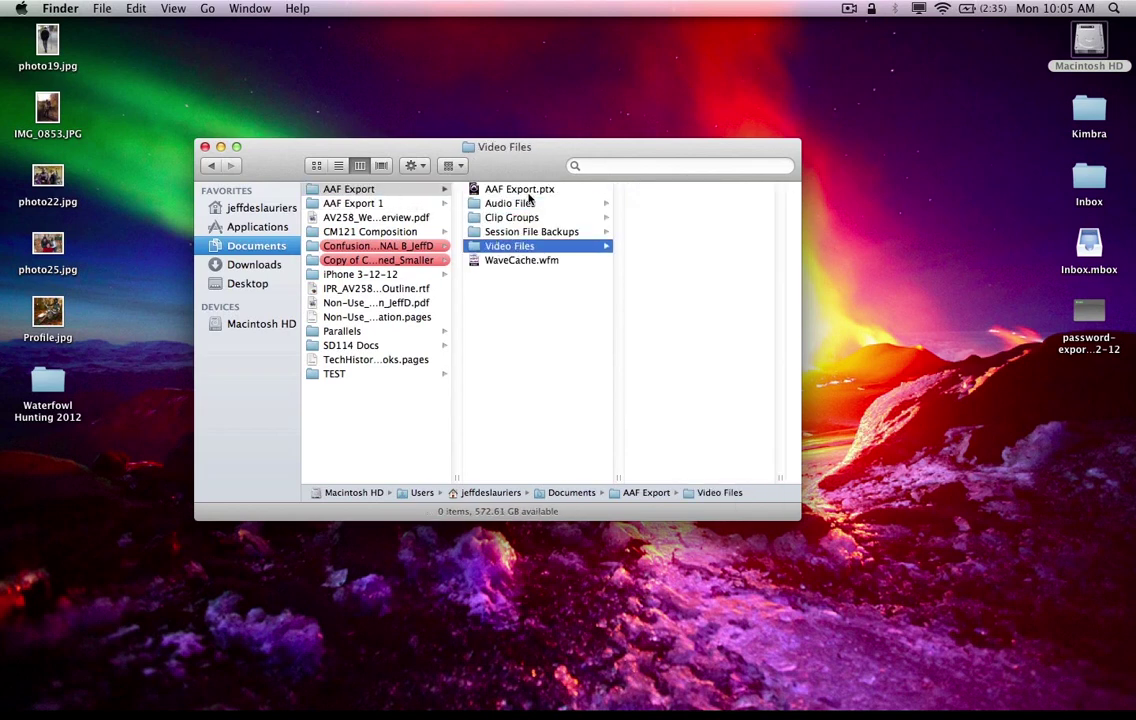
{"action": "left_click", "coordinate": [529, 202]}
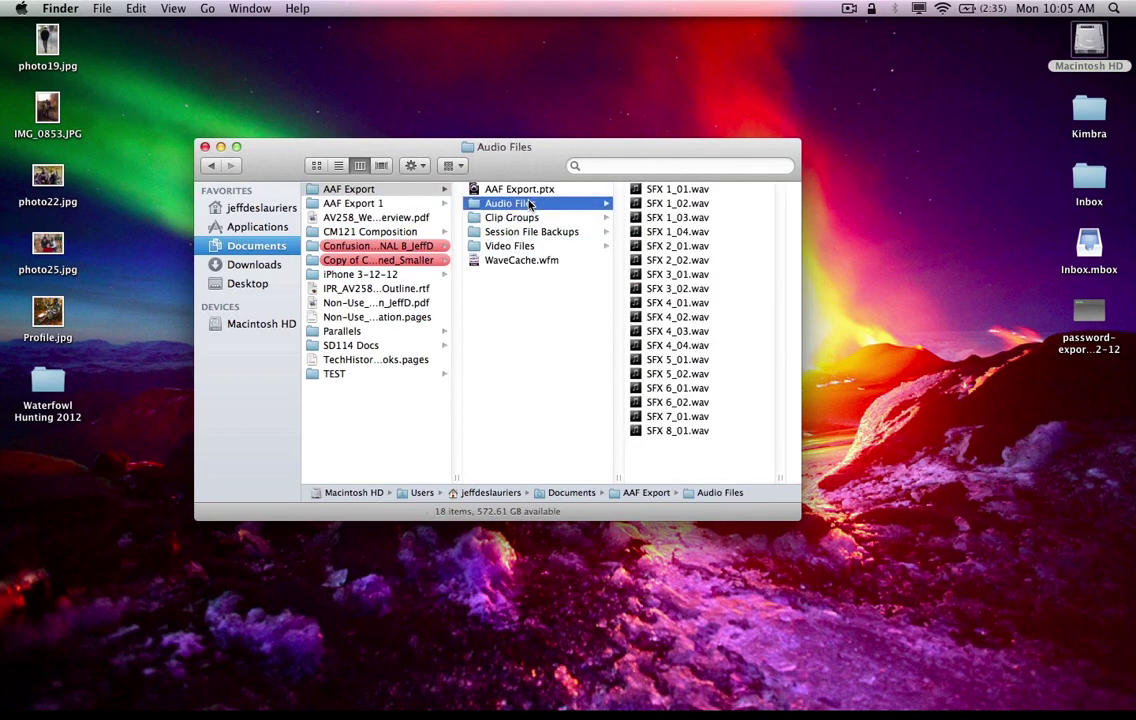
{"action": "left_click", "coordinate": [372, 203]}
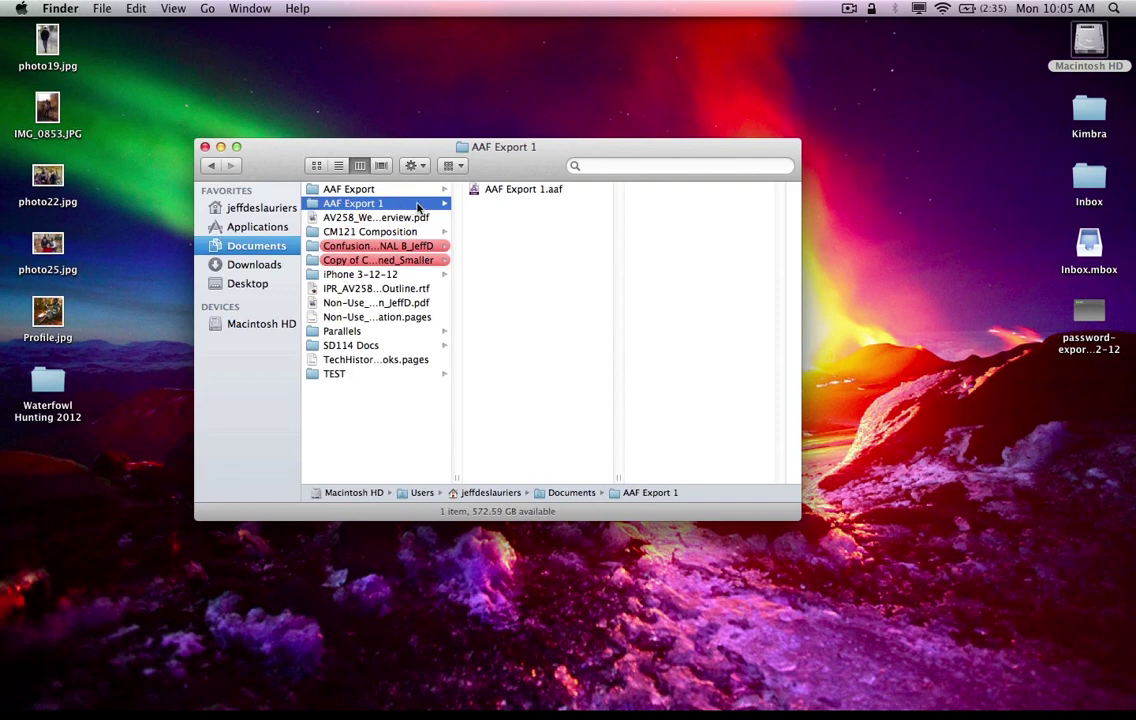
{"action": "left_click", "coordinate": [497, 190]}
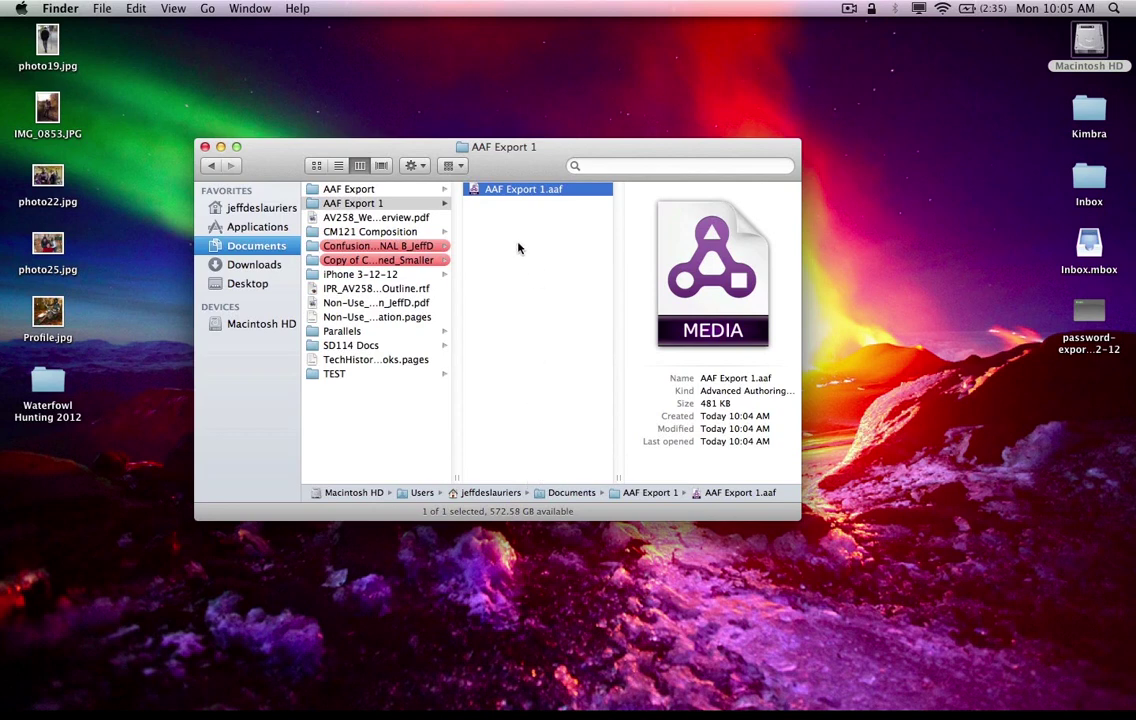
{"action": "left_click", "coordinate": [406, 203]}
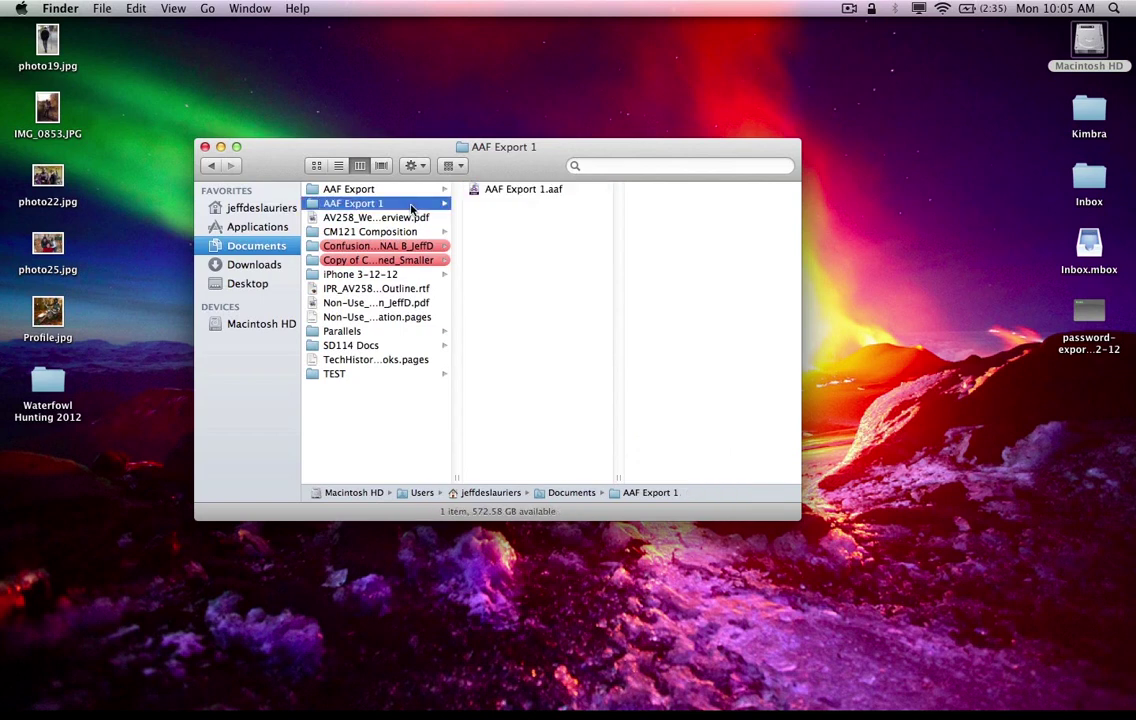
{"action": "left_click", "coordinate": [474, 191]}
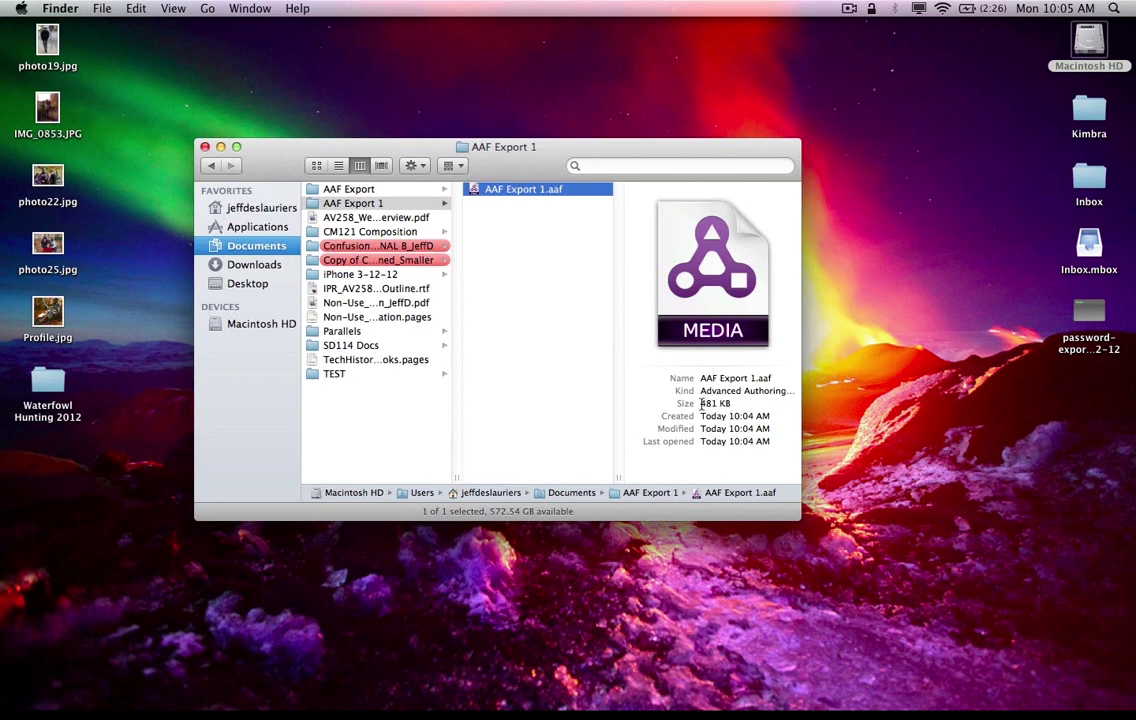
{"action": "left_click_drag", "start_coordinate": [699, 403], "coordinate": [732, 403]}
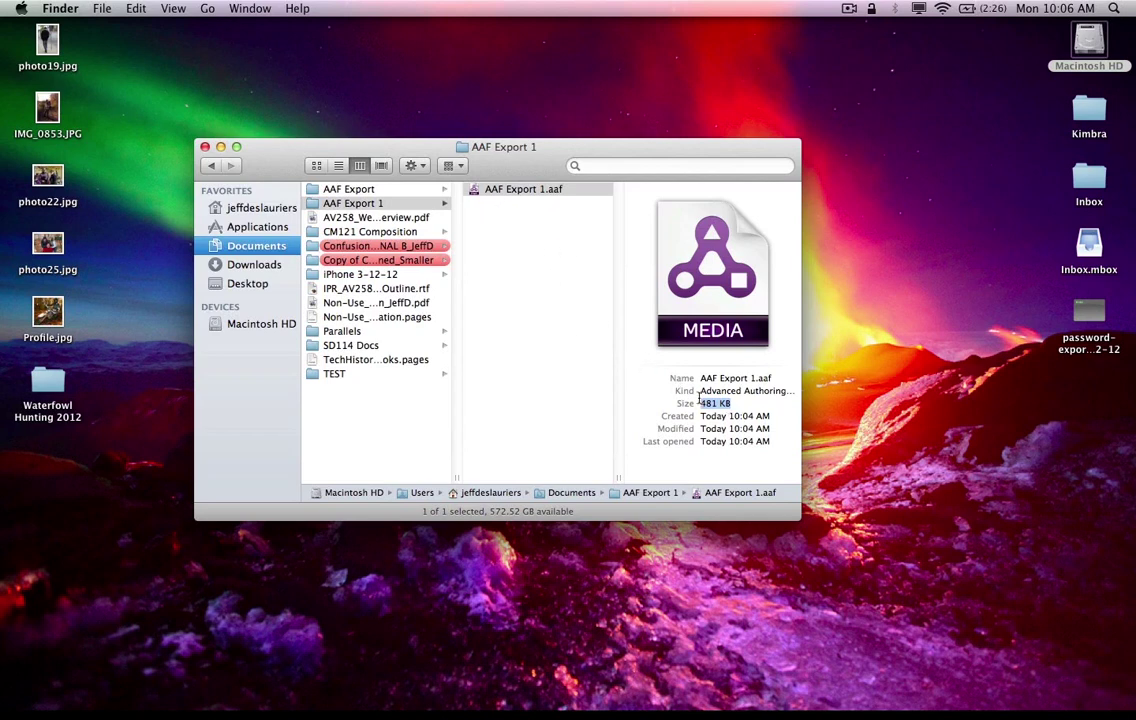
{"action": "left_click_drag", "start_coordinate": [699, 400], "coordinate": [714, 403]}
- Close the Finder window, then save and close the AAF Export session in Pro Tools
{"action": "left_click", "coordinate": [204, 148]}
{"action": "key", "text": "super+Tab"}
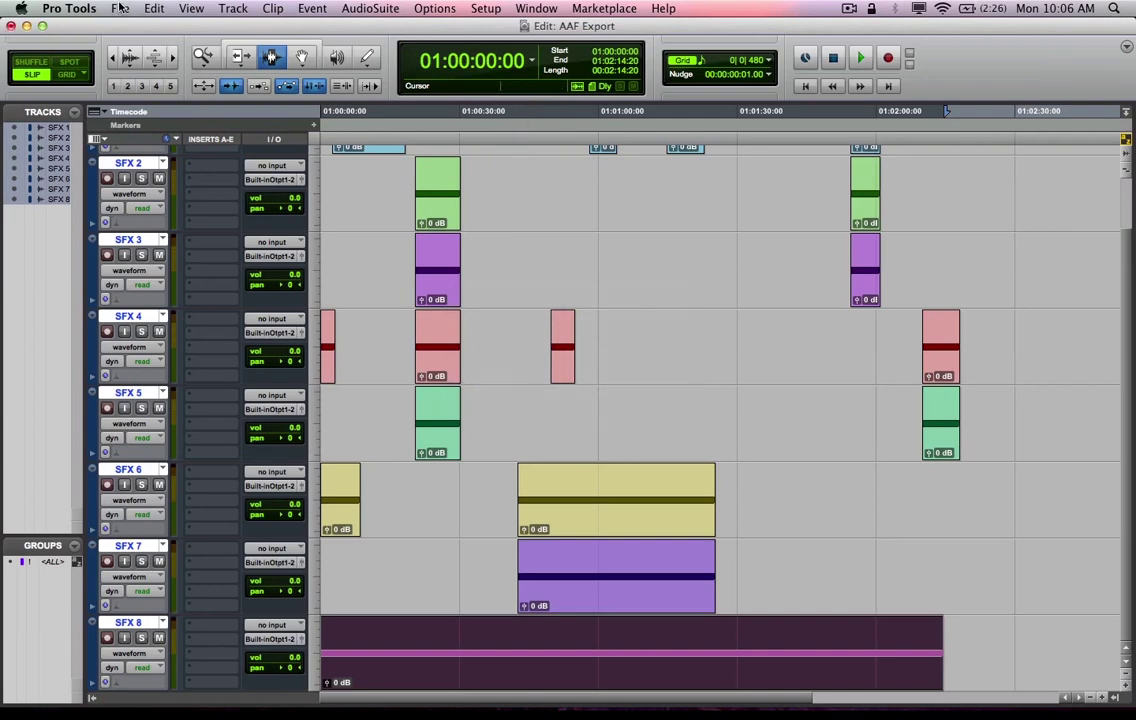
{"action": "key", "text": "super+w"}
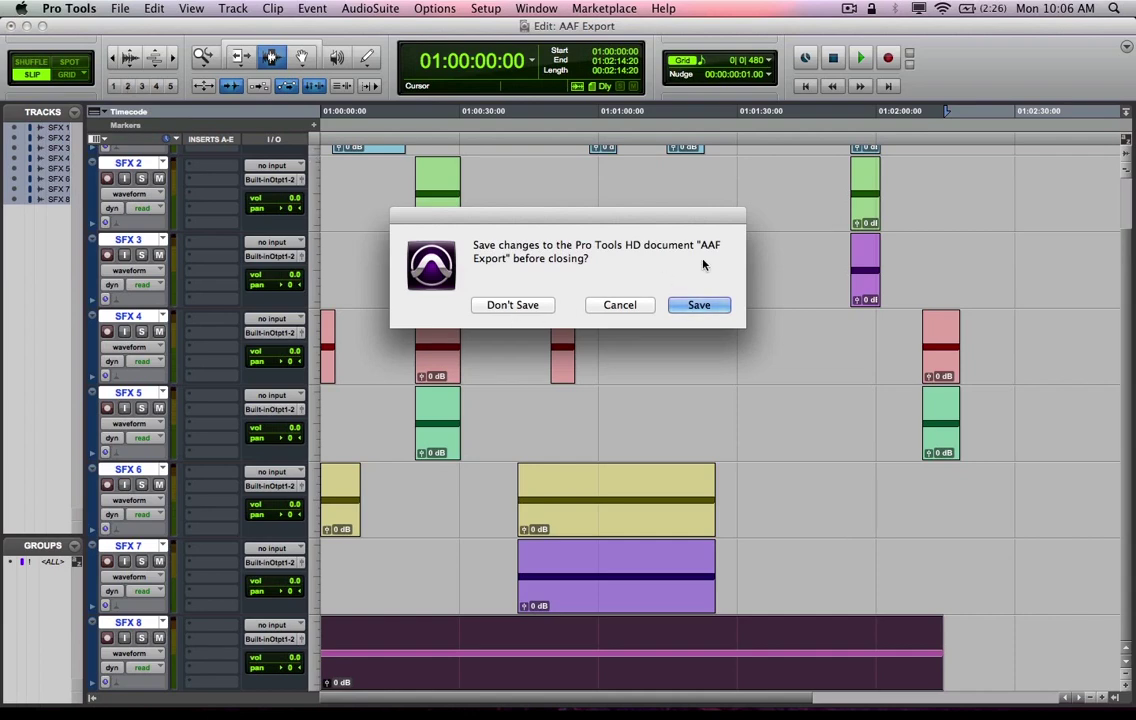
{"action": "left_click", "coordinate": [699, 304]}
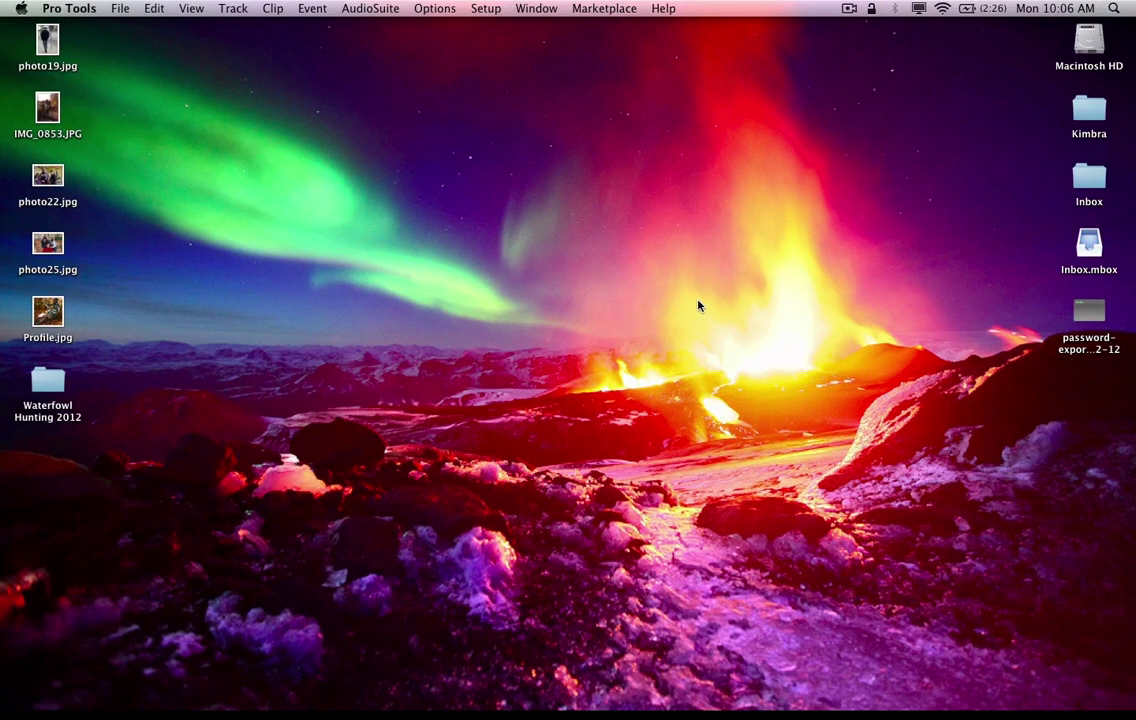
- Browse from Macintosh HD to the Documents > AAF Export 1 folder in Finder
{"action": "left_click", "coordinate": [119, 10]}
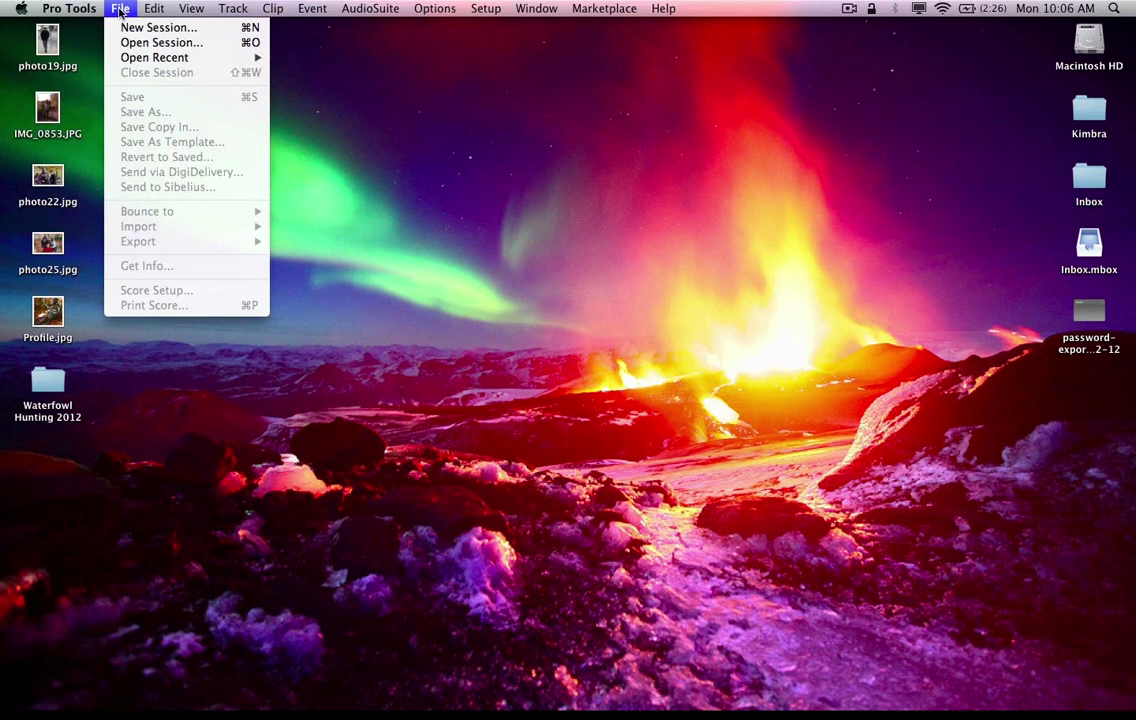
{"action": "left_click", "coordinate": [119, 10]}
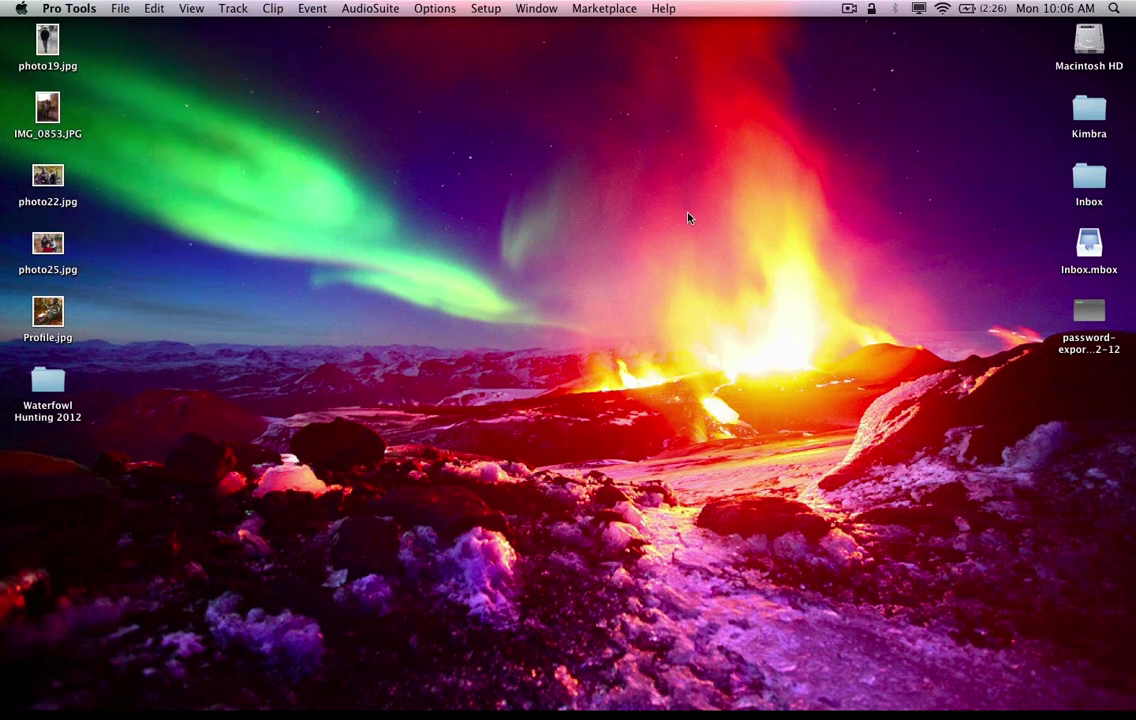
{"action": "double_click", "coordinate": [1089, 42]}
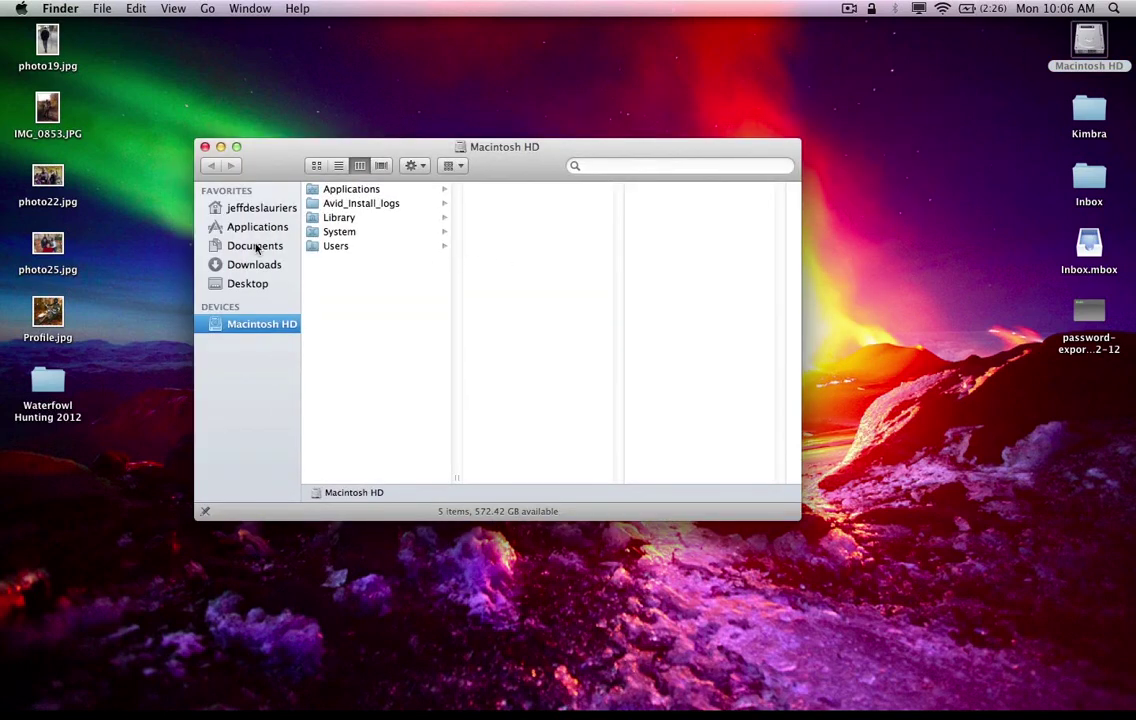
{"action": "left_click", "coordinate": [229, 245]}
{"action": "left_click", "coordinate": [392, 205]}
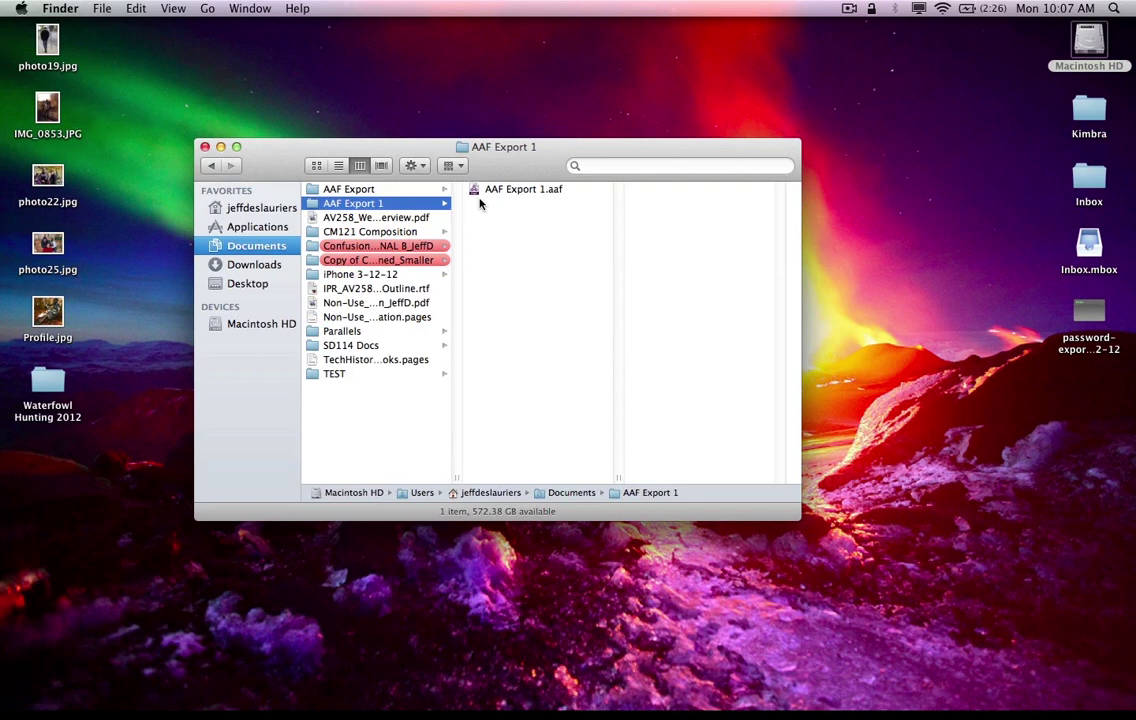
- Hand AAF Export 1.aaf to Pro Tools to open it
{"action": "key", "text": "super+Tab"}
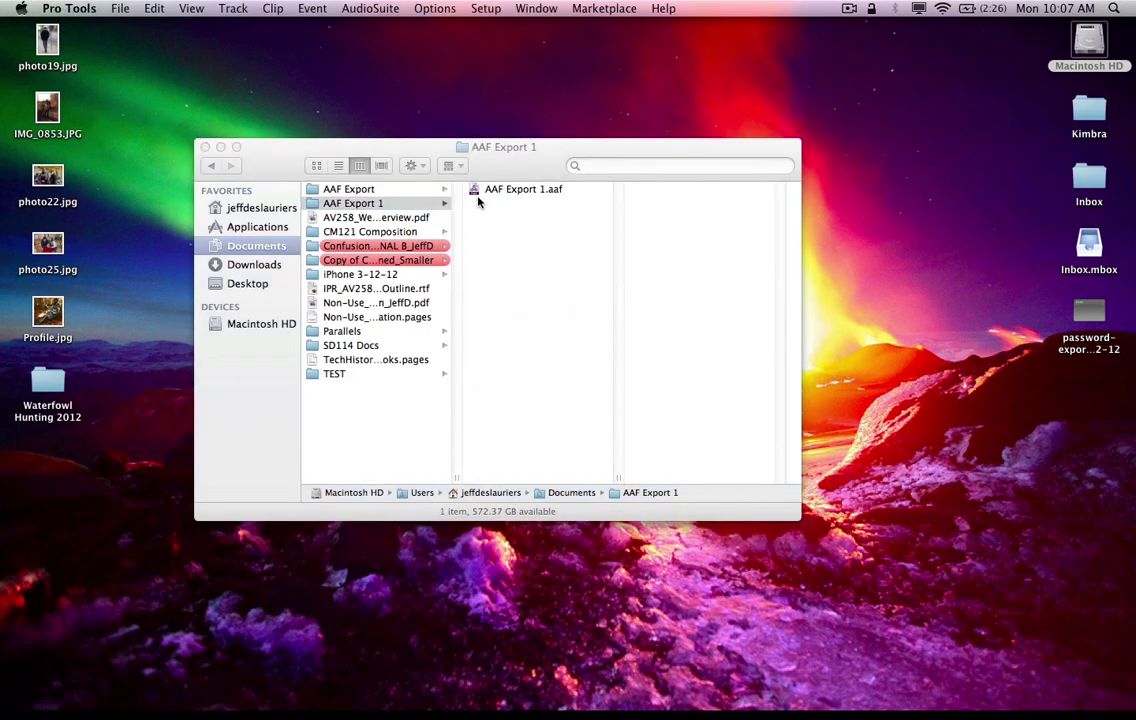
{"action": "key", "text": "super+Tab"}
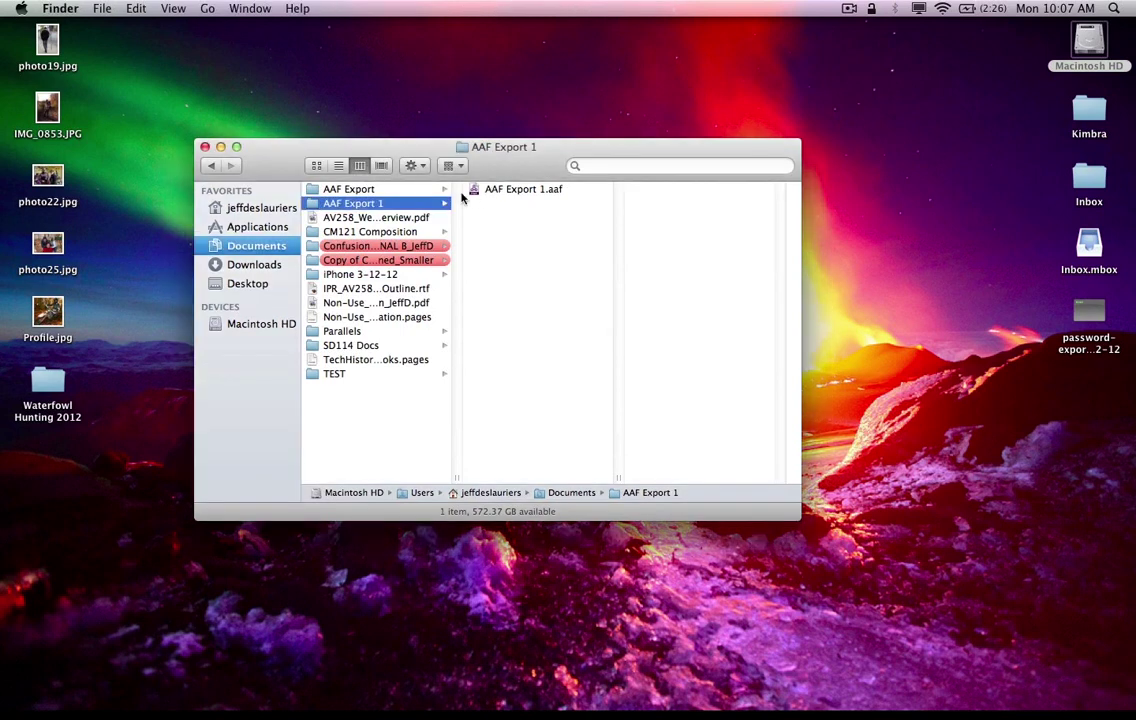
{"action": "left_click_drag", "start_coordinate": [475, 191], "coordinate": [481, 196]}
- Accept the 48 kHz, 24-bit BWF format for the new session from AAF Export 1
{"action": "key", "text": "super+Tab"}
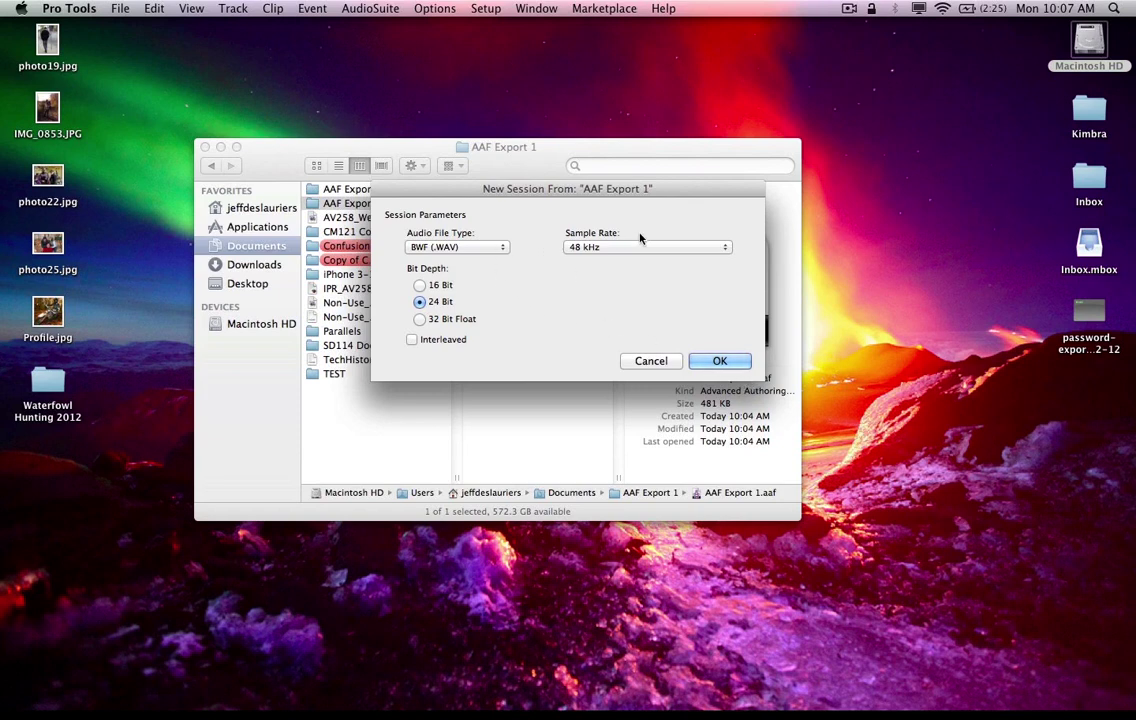
{"action": "left_click", "coordinate": [710, 362]}
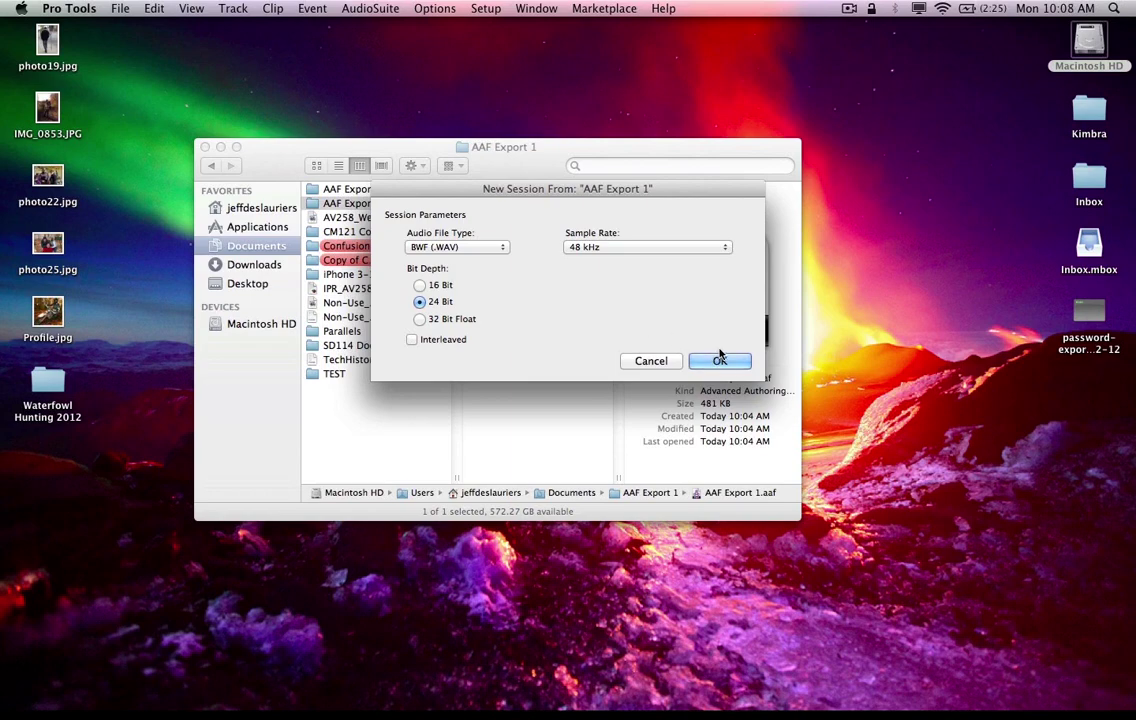
{"action": "left_click", "coordinate": [722, 362]}
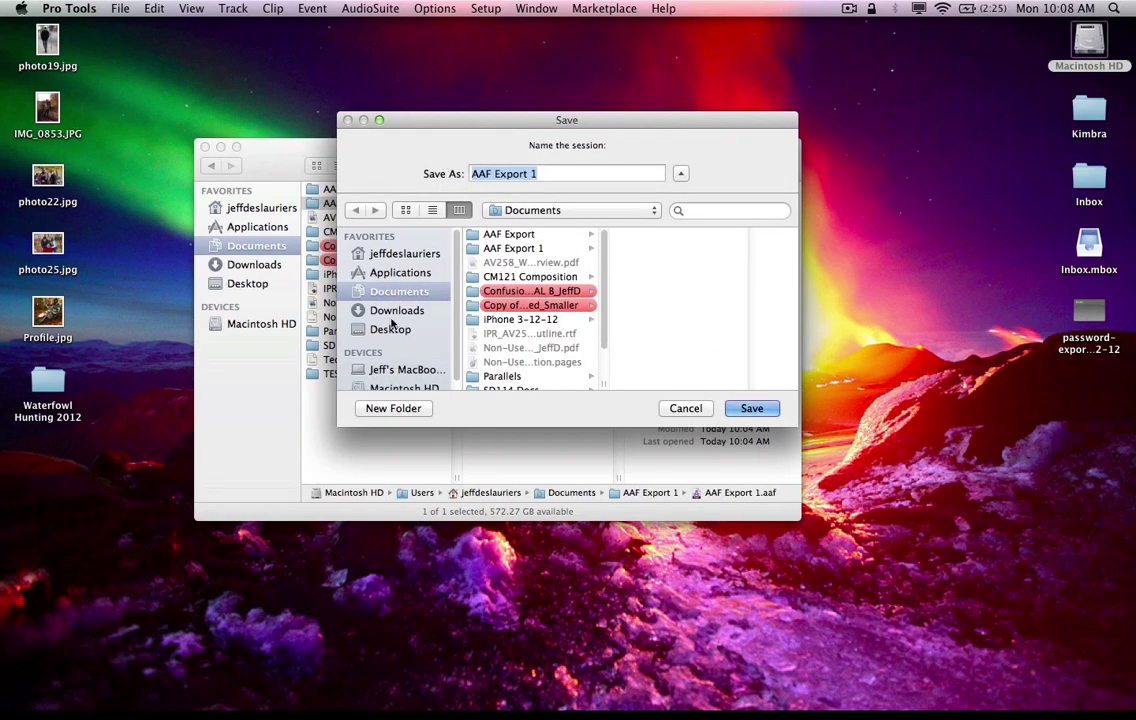
- Name the new session 'AAF Import'
{"action": "left_click", "coordinate": [542, 173]}
{"action": "key", "text": "BackSpace"}
{"action": "key", "text": "BackSpace"}
{"action": "key", "text": "BackSpace"}
{"action": "key", "text": "BackSpace"}
{"action": "key", "text": "BackSpace"}
{"action": "key", "text": "BackSpace"}
{"action": "key", "text": "BackSpace"}
{"action": "key", "text": "BackSpace"}
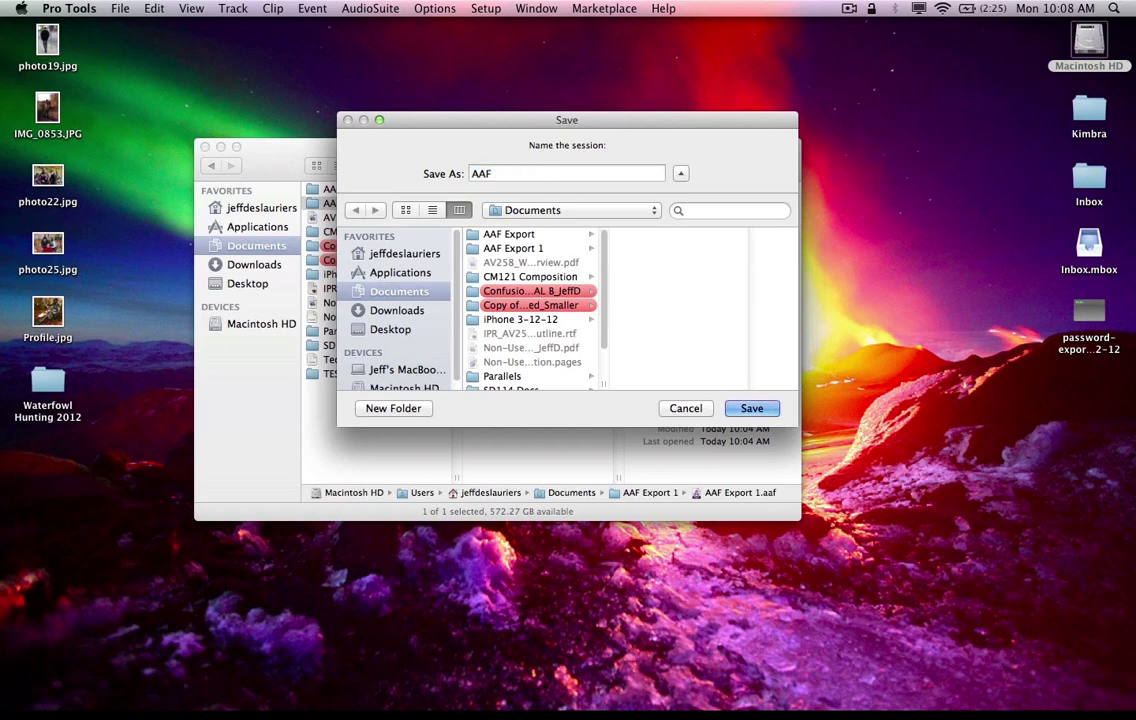
{"action": "type", "text": "ort"}
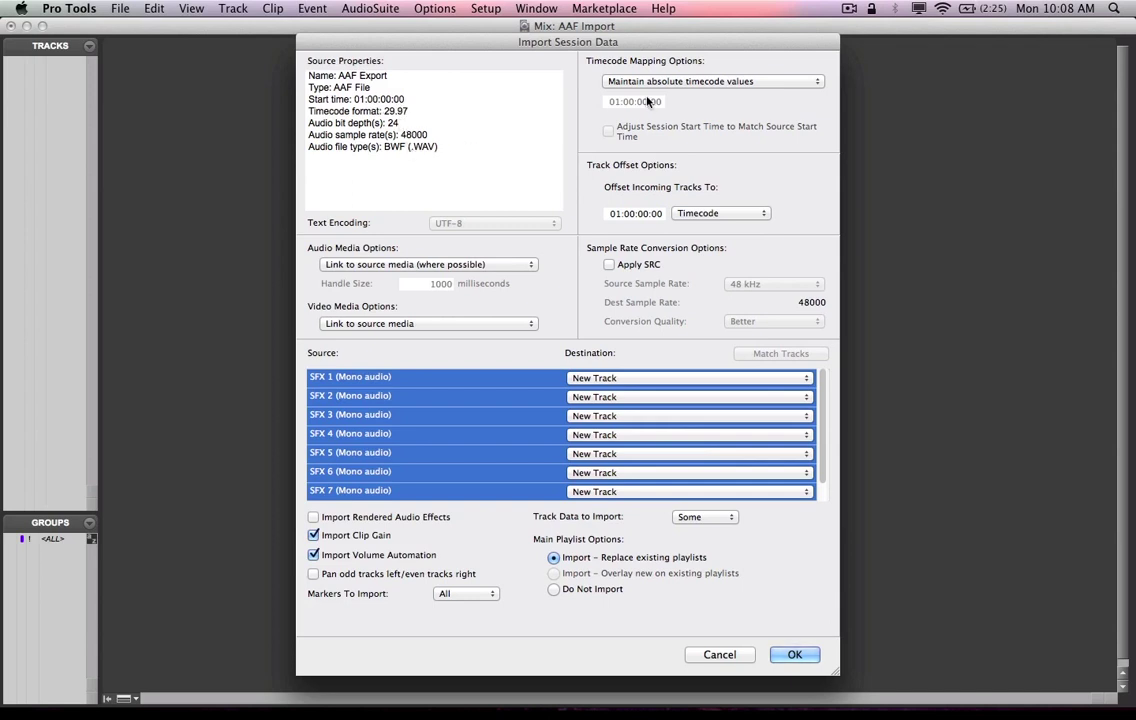
- Open the Audio Media Options pop-up in the Import Session Data dialog
{"action": "left_click", "coordinate": [353, 267]}
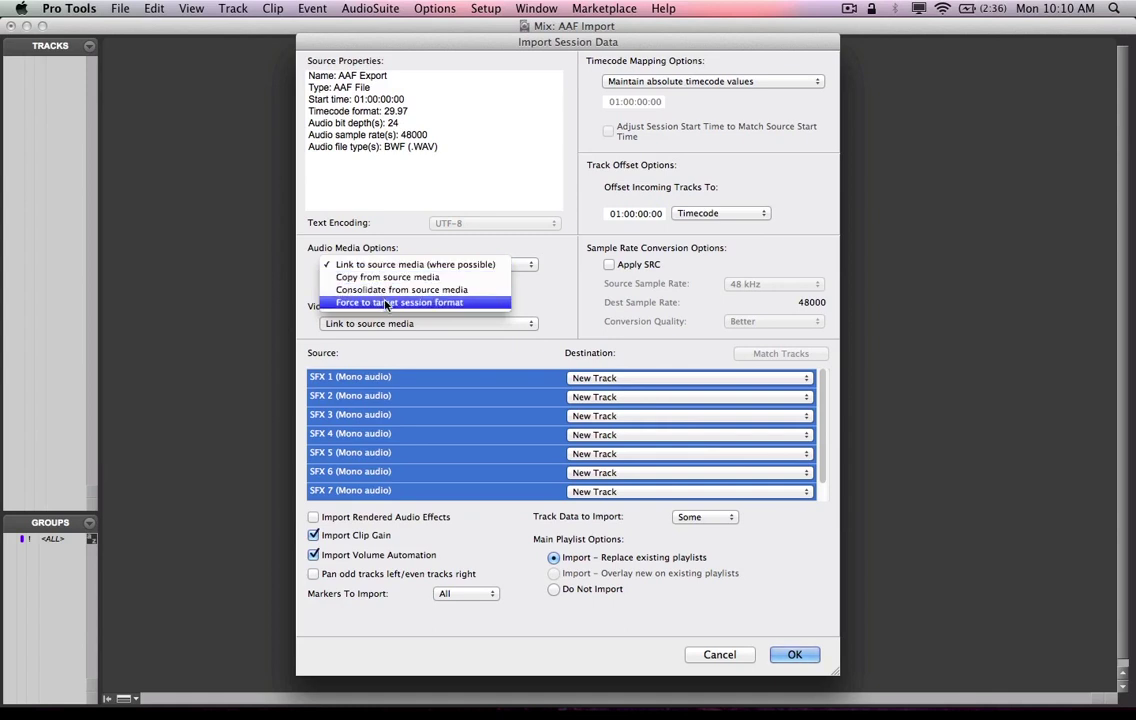
{"action": "left_click", "coordinate": [378, 266]}
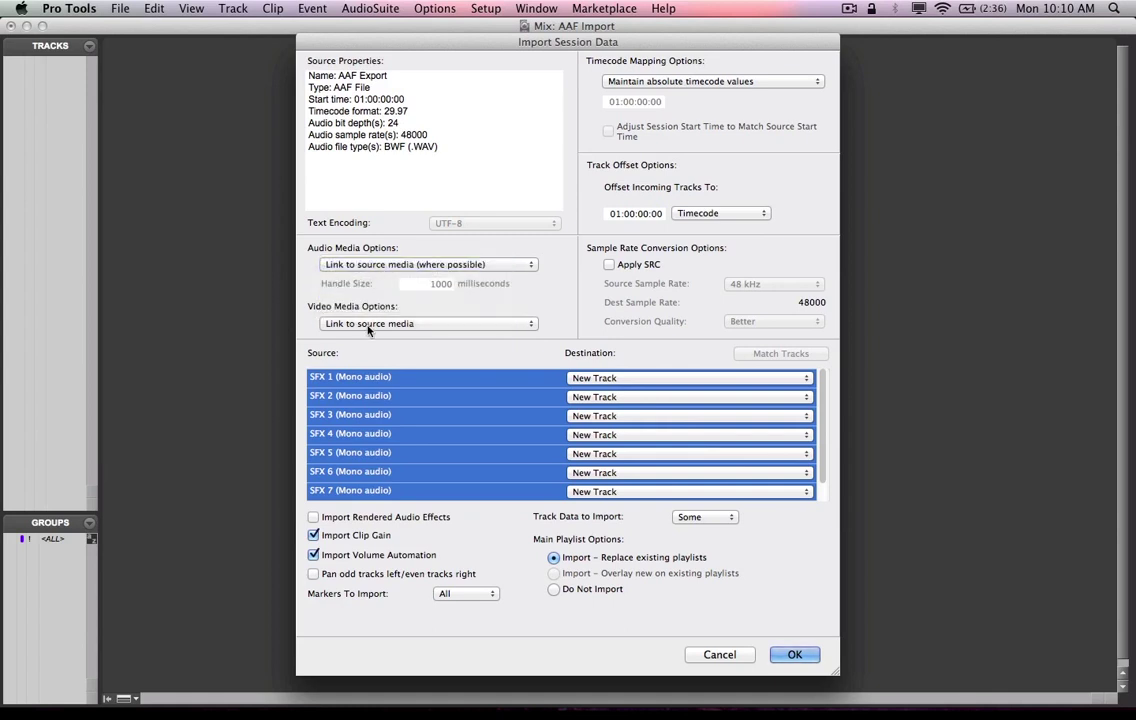
{"action": "left_click", "coordinate": [365, 323]}
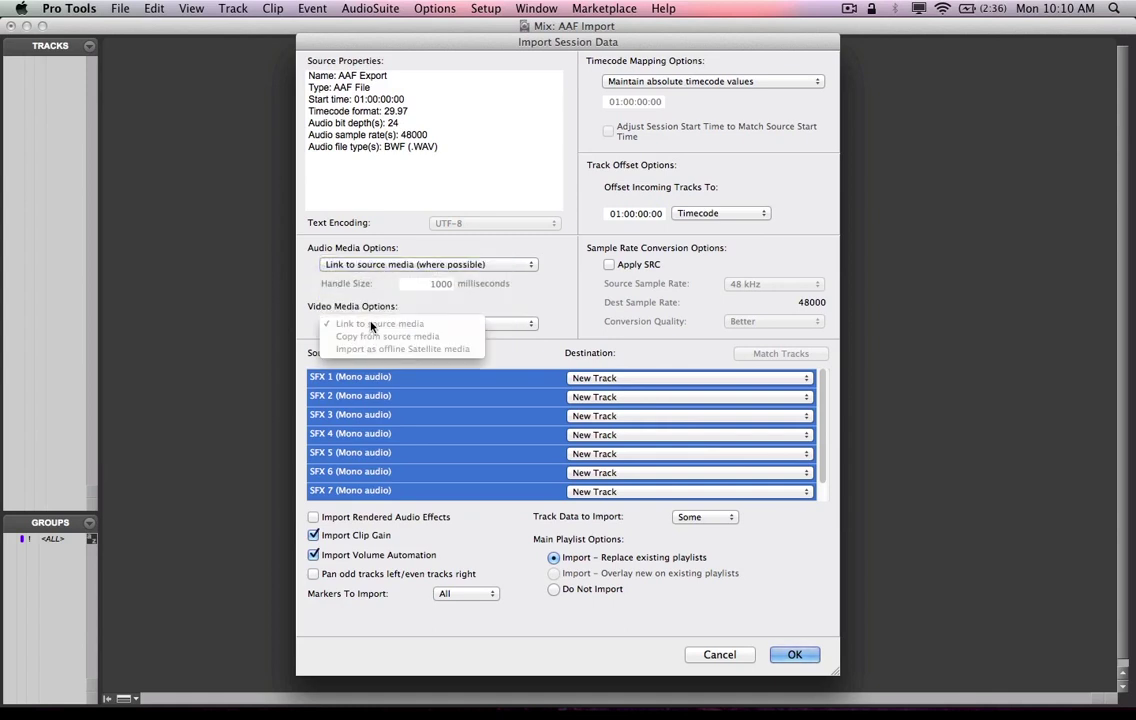
{"action": "left_click", "coordinate": [340, 270]}
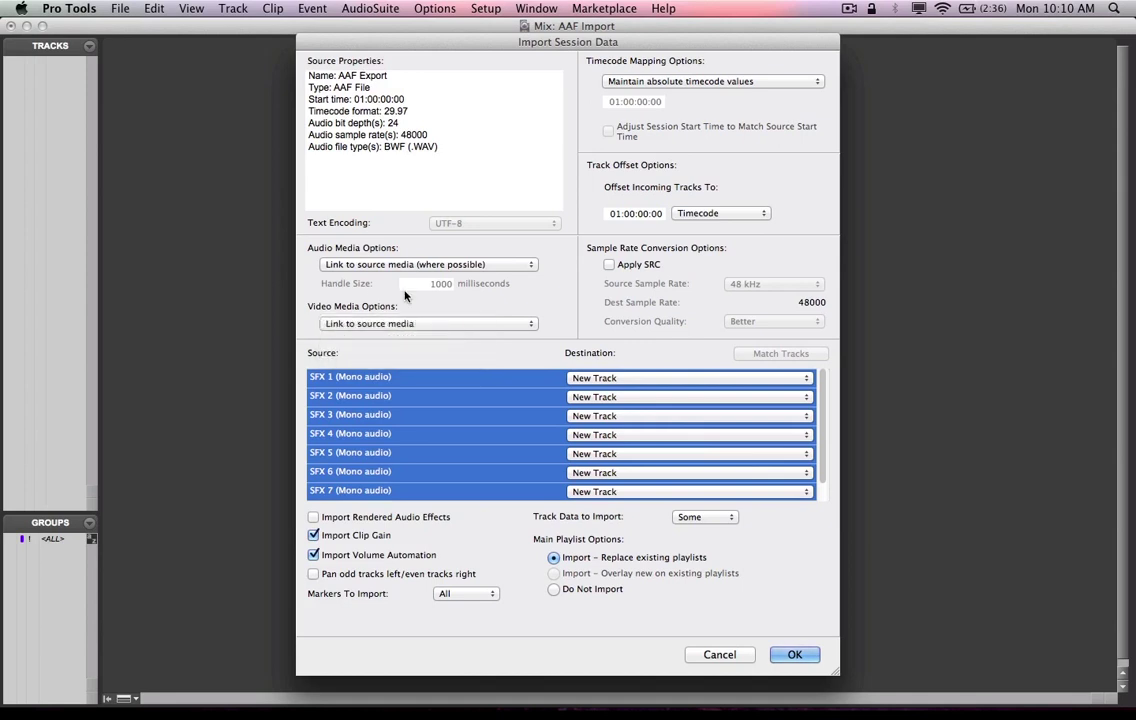
{"action": "left_click", "coordinate": [713, 82]}
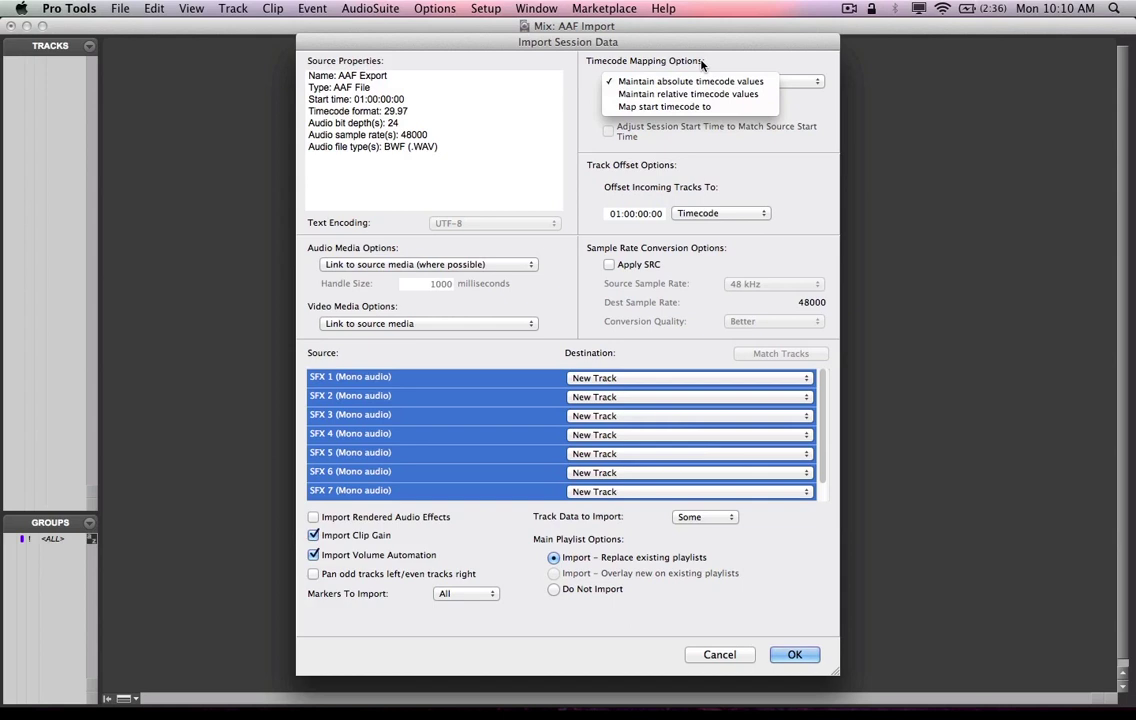
{"action": "left_click", "coordinate": [707, 81]}
{"action": "left_click", "coordinate": [707, 81]}
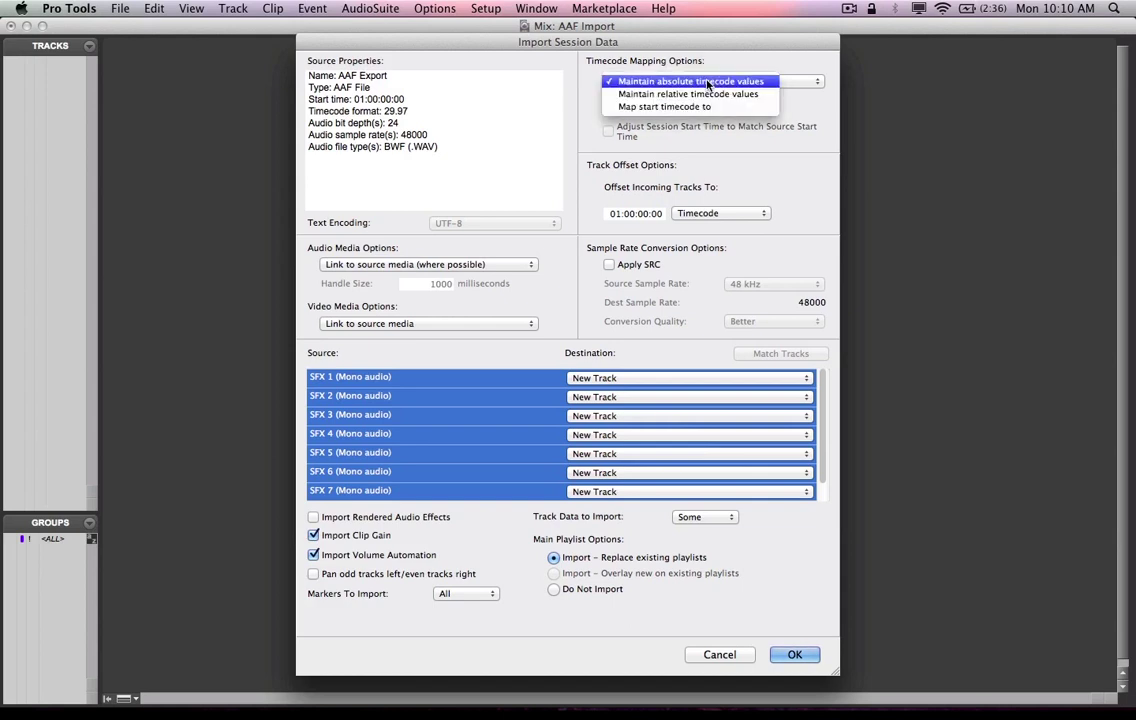
{"action": "left_click", "coordinate": [707, 81]}
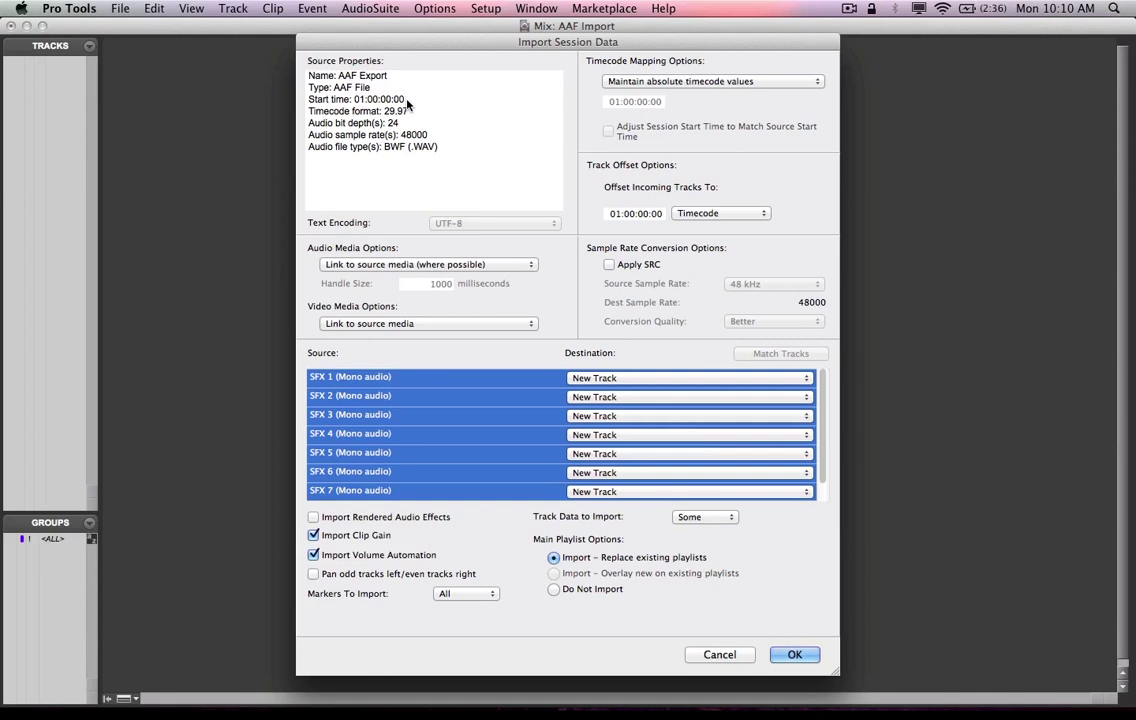
{"action": "left_click", "coordinate": [727, 86]}
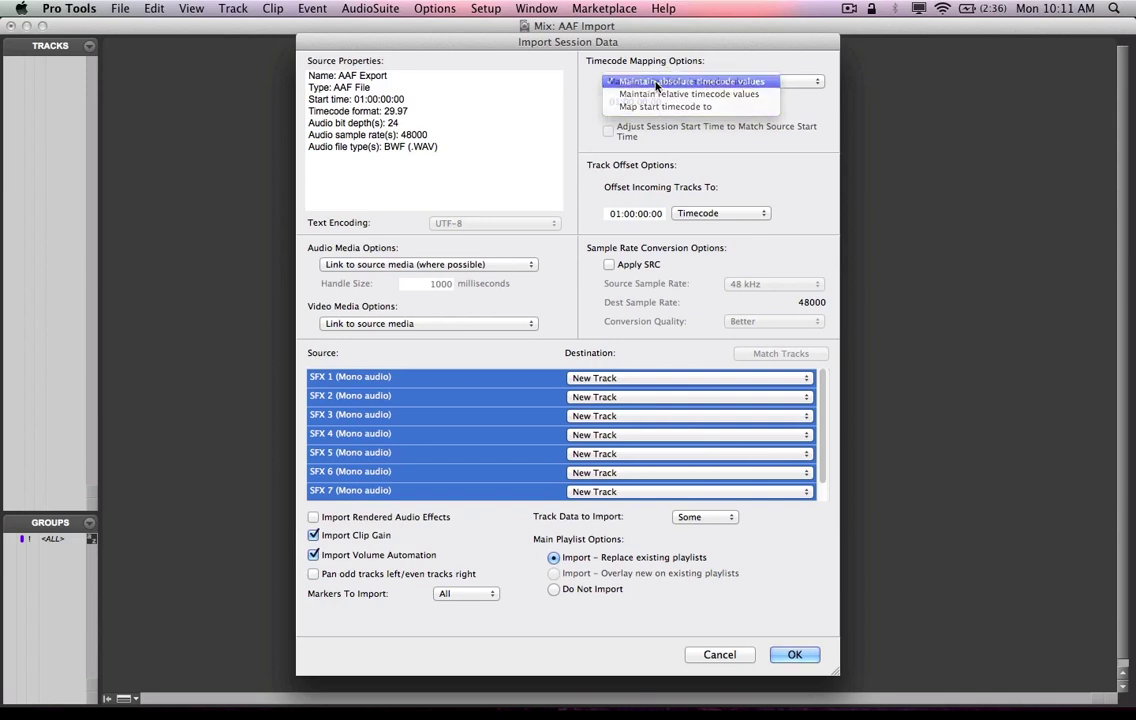
- Keep absolute timecode mapping and reselect all SFX source tracks as new tracks
{"action": "left_click", "coordinate": [657, 84]}
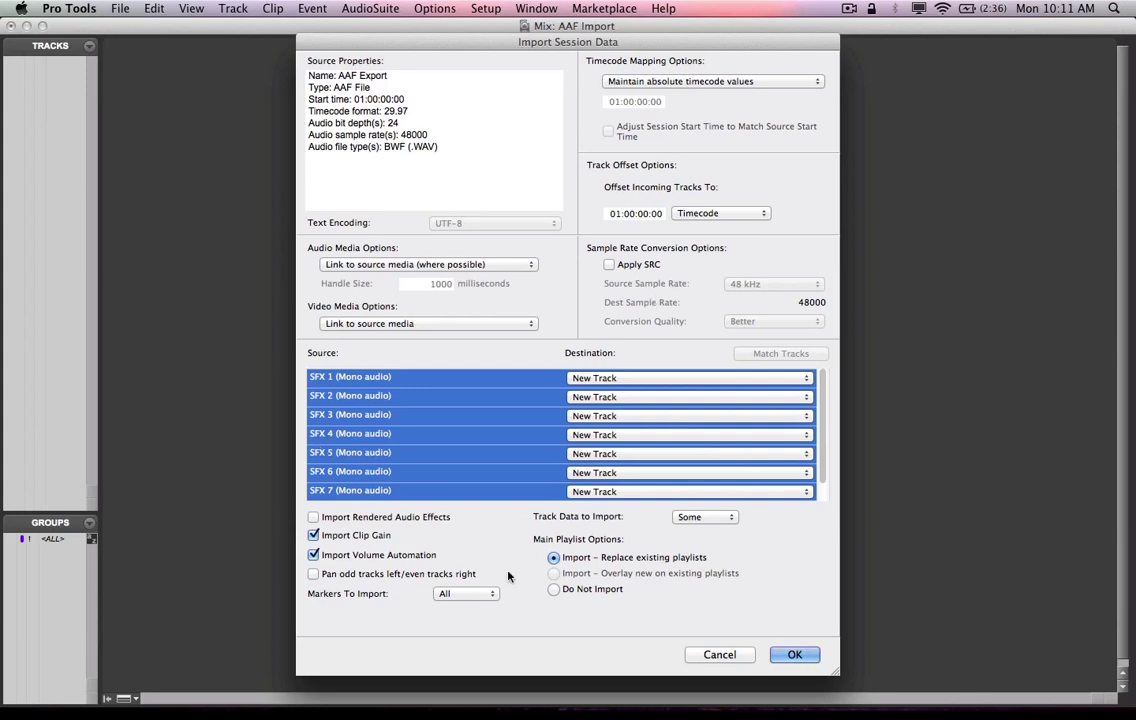
{"action": "left_click", "coordinate": [420, 381]}
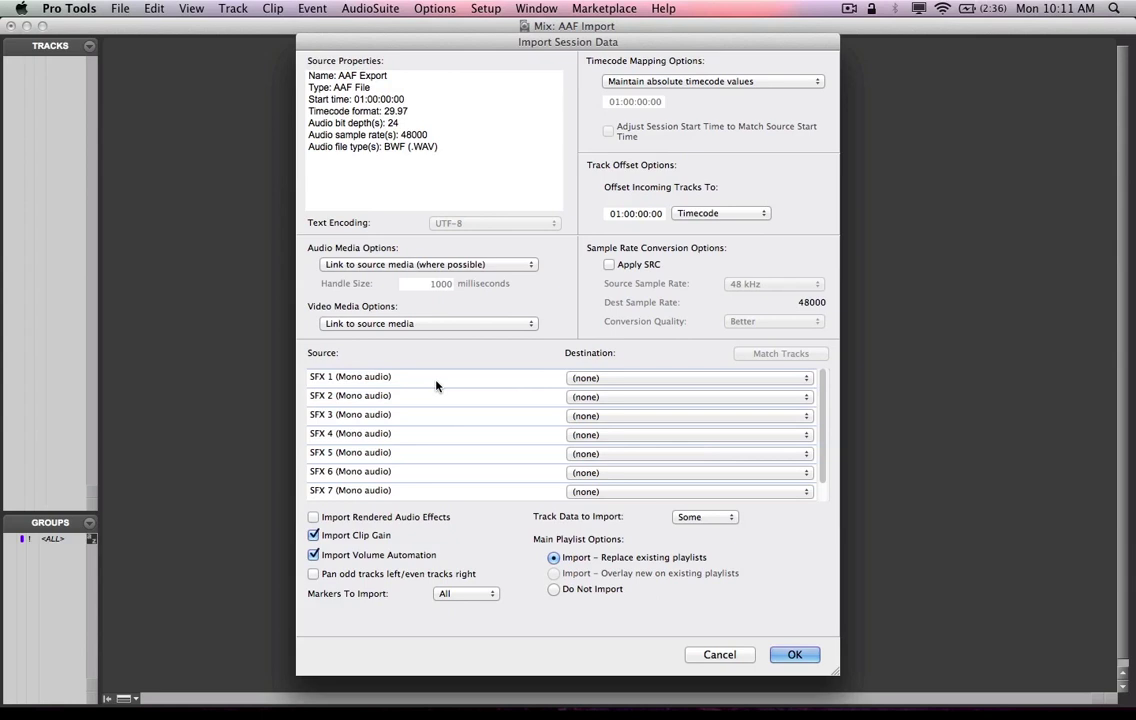
{"action": "left_click", "coordinate": [436, 385], "text": "alt"}
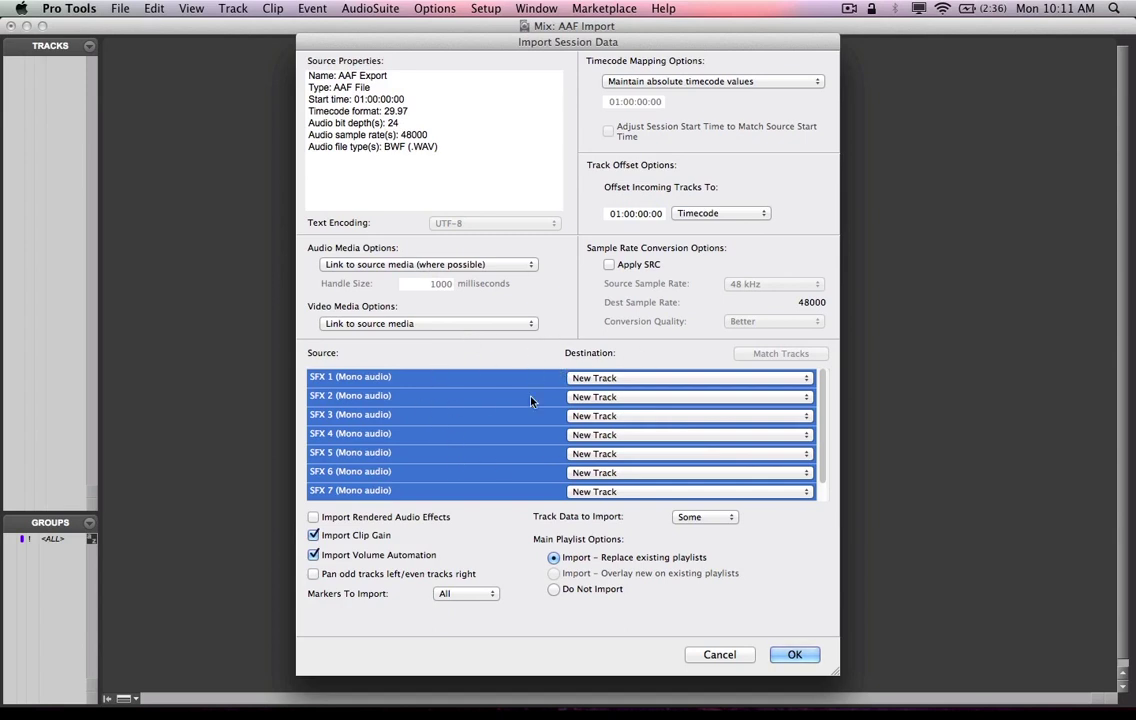
- Leave rendered audio effects and odd/even panning off; uncheck clip gain and volume automation
{"action": "left_click", "coordinate": [350, 518]}
{"action": "left_click", "coordinate": [350, 518]}
{"action": "left_click", "coordinate": [350, 518]}
{"action": "left_click", "coordinate": [350, 518]}
{"action": "left_click", "coordinate": [350, 518]}
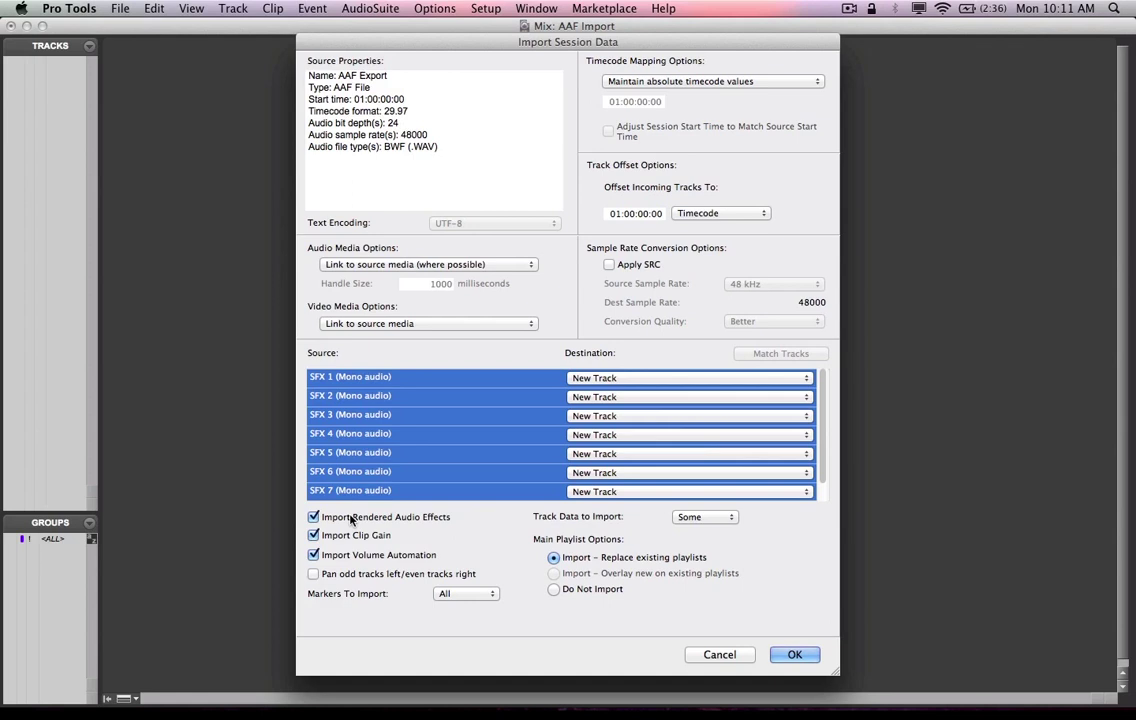
{"action": "left_click", "coordinate": [350, 518]}
{"action": "left_click", "coordinate": [350, 518]}
{"action": "left_click", "coordinate": [350, 537]}
{"action": "left_click", "coordinate": [344, 561]}
{"action": "left_click", "coordinate": [338, 576]}
{"action": "left_click", "coordinate": [334, 561]}
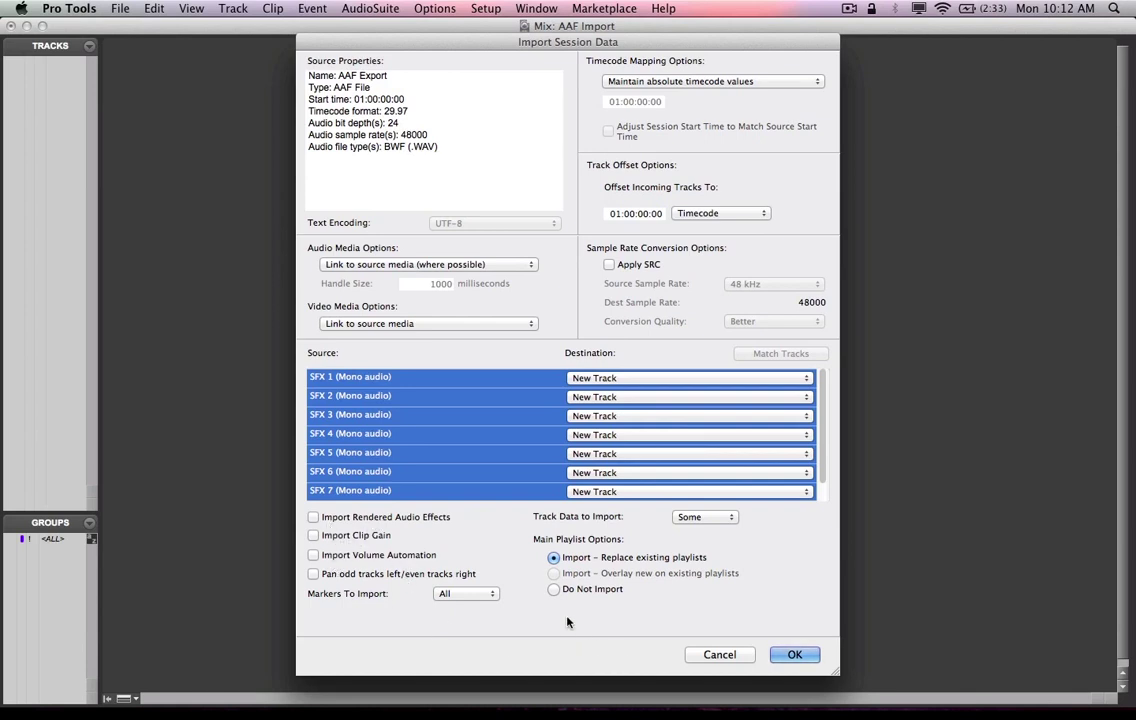
- Keep all markers and the current track data selection, then start the AAF import
{"action": "left_click", "coordinate": [491, 598]}
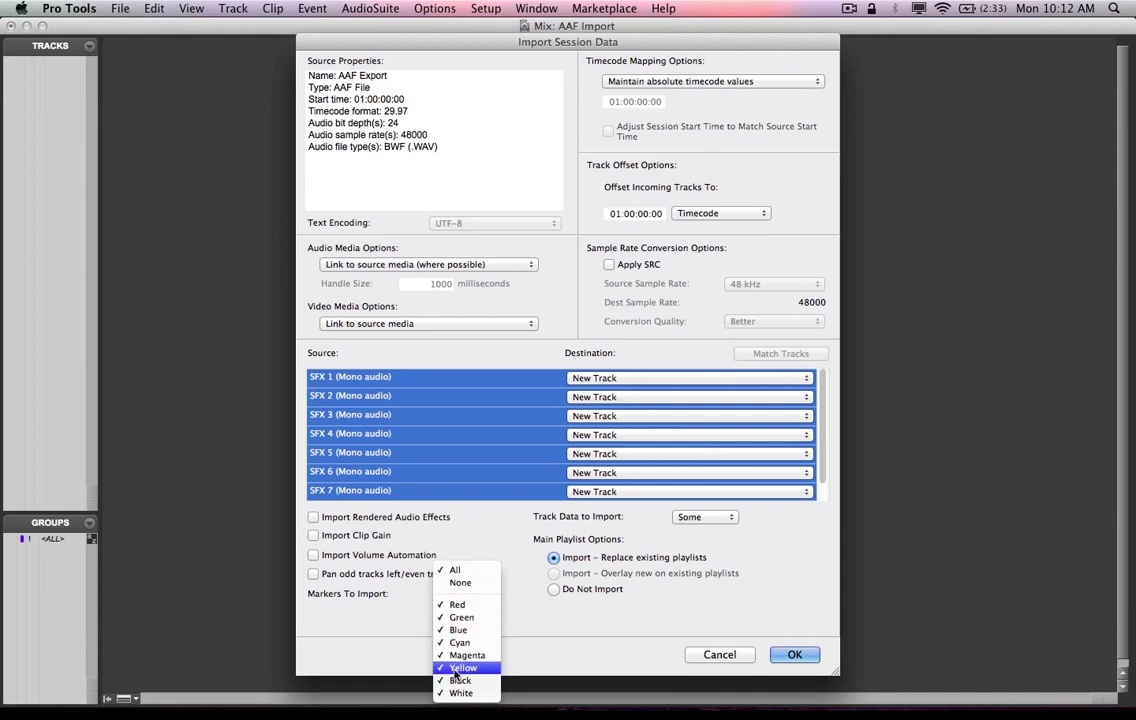
{"action": "left_click", "coordinate": [455, 570]}
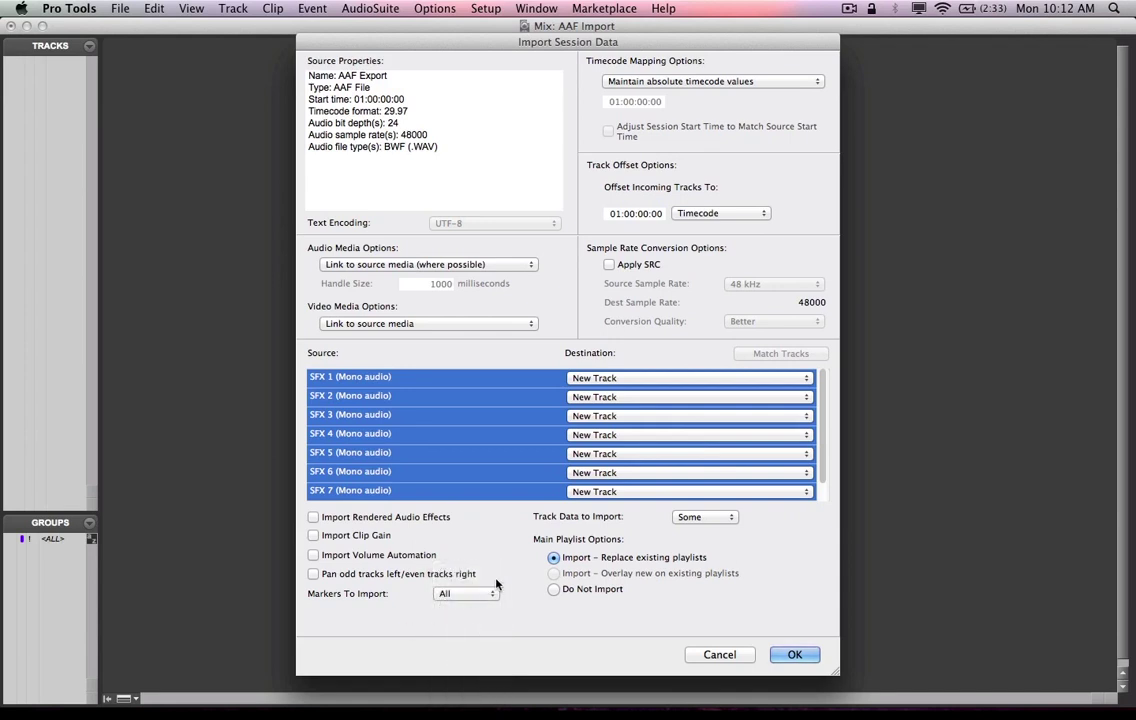
{"action": "left_click", "coordinate": [695, 517]}
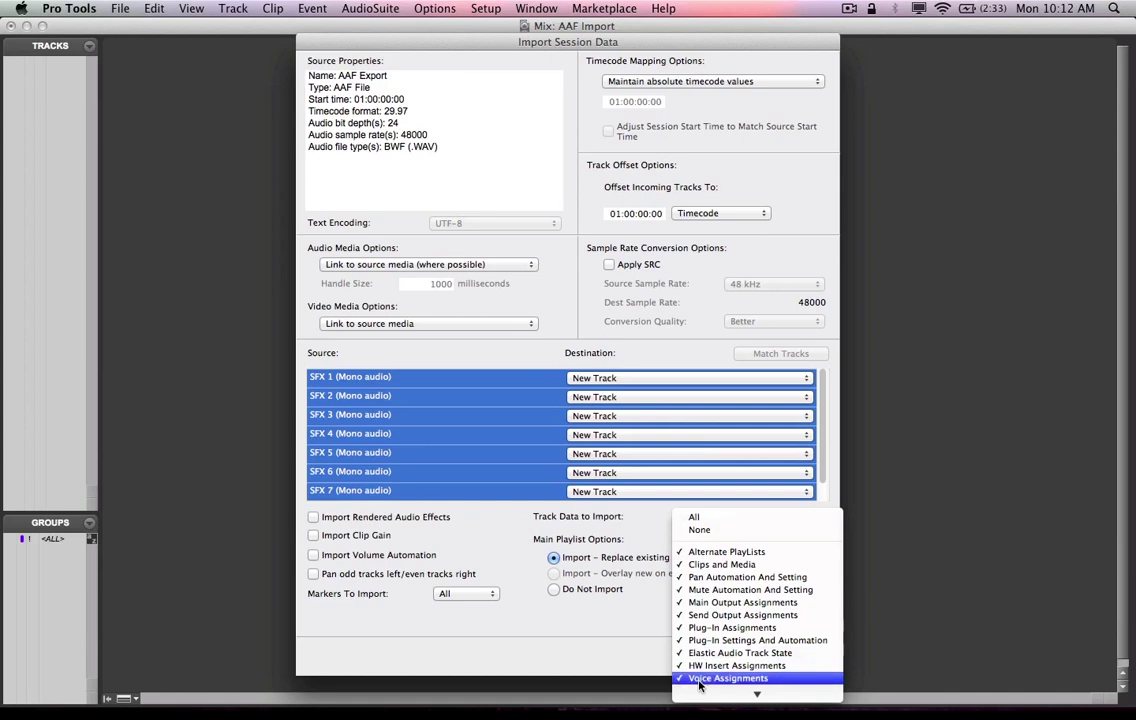
{"action": "mouse_move", "coordinate": [700, 694]}
{"action": "left_click", "coordinate": [577, 673]}
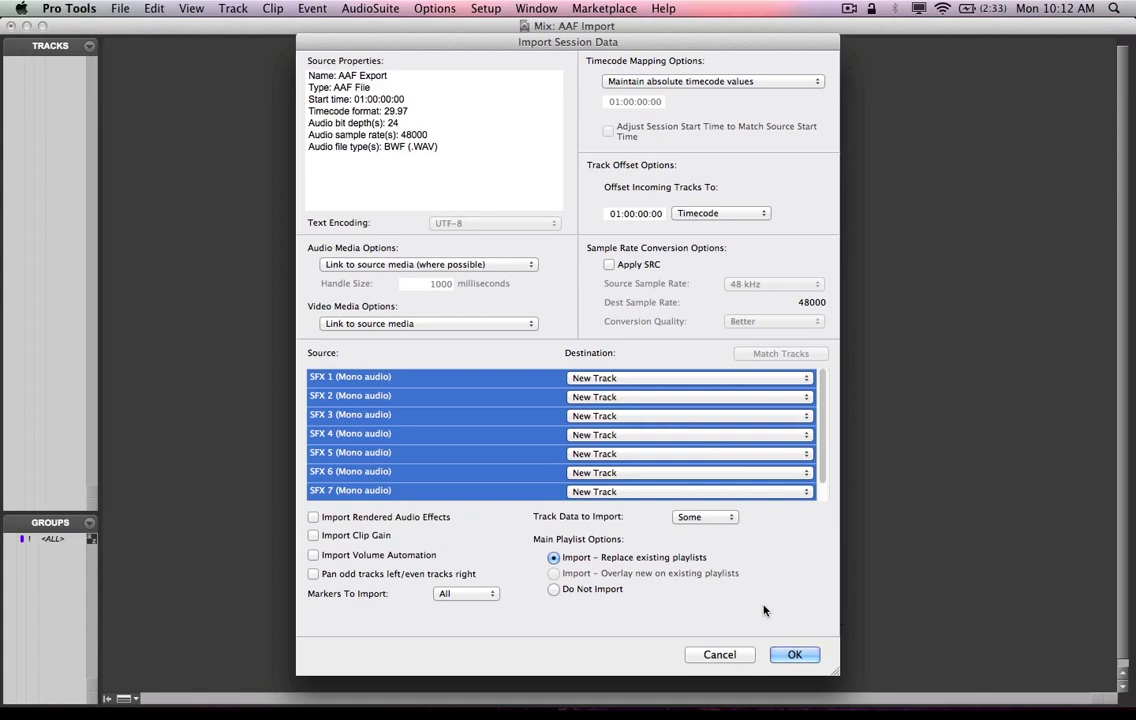
{"action": "left_click", "coordinate": [794, 654]}
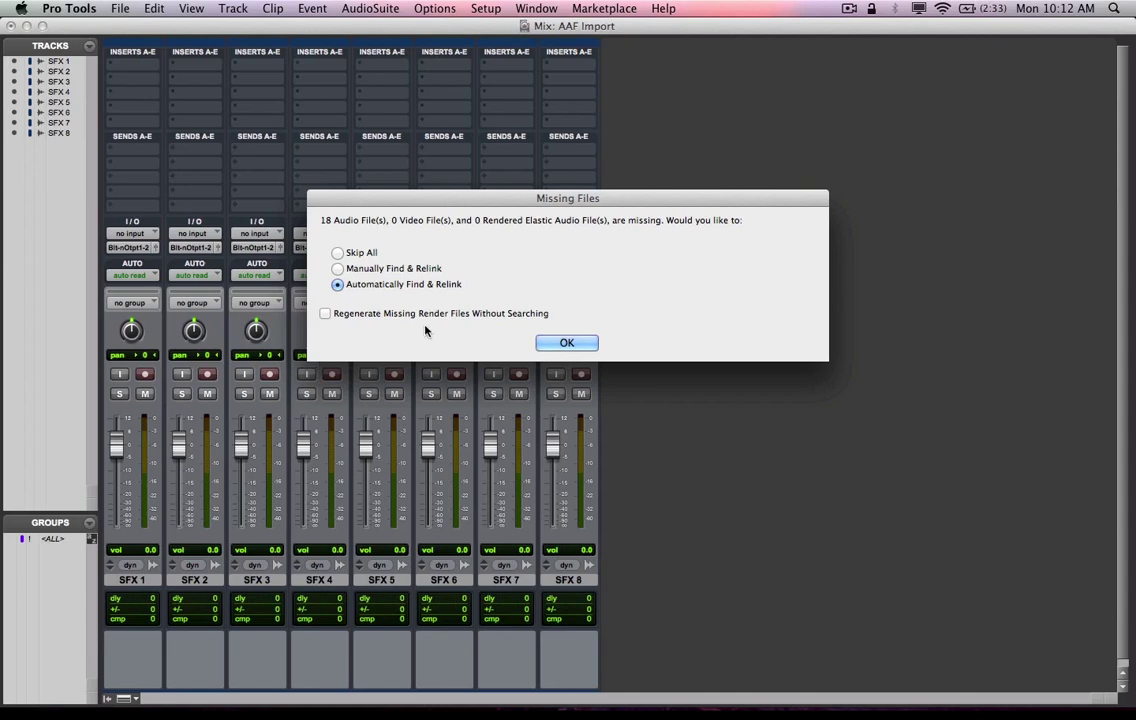
- Automatically find and relink the missing files, then view SFX 1–8 in the Edit window
{"action": "left_click", "coordinate": [556, 343]}
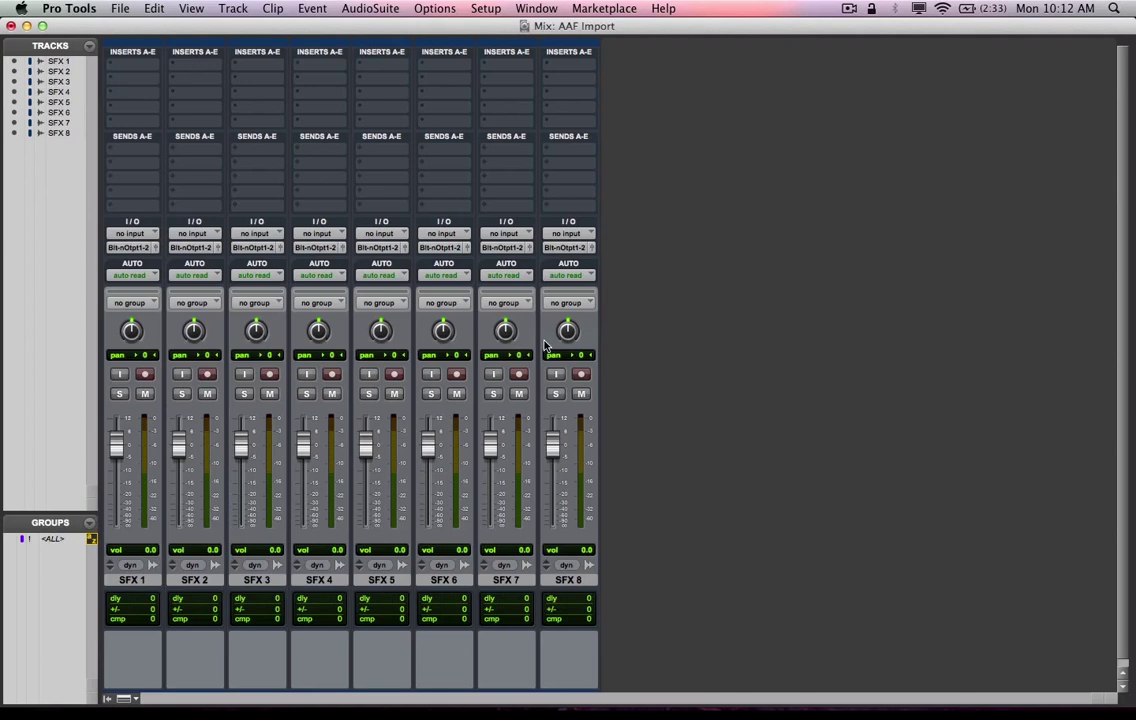
{"action": "key", "text": "super+equal"}
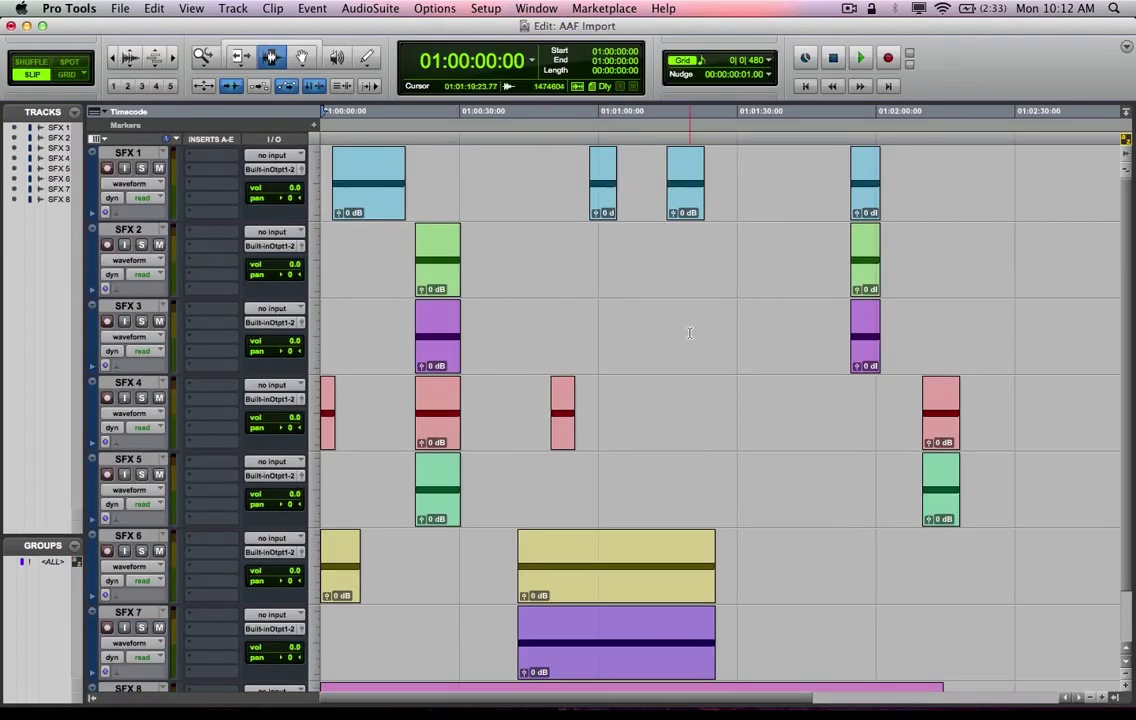
{"action": "scroll", "coordinate": [690, 333], "scroll_direction": "down", "scroll_amount": 3}
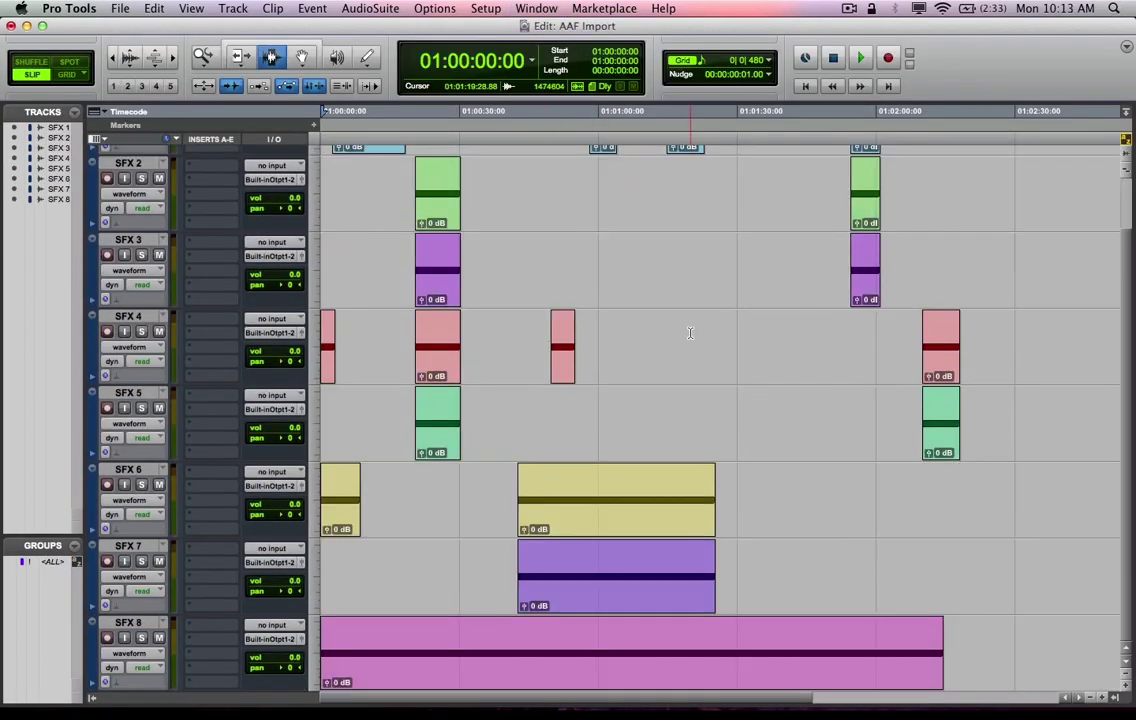
{"action": "scroll", "coordinate": [690, 333], "scroll_direction": "up", "scroll_amount": 3}
{"action": "scroll", "coordinate": [690, 333], "scroll_direction": "down", "scroll_amount": 3}
{"action": "scroll", "coordinate": [690, 333], "scroll_direction": "up", "scroll_amount": 3}
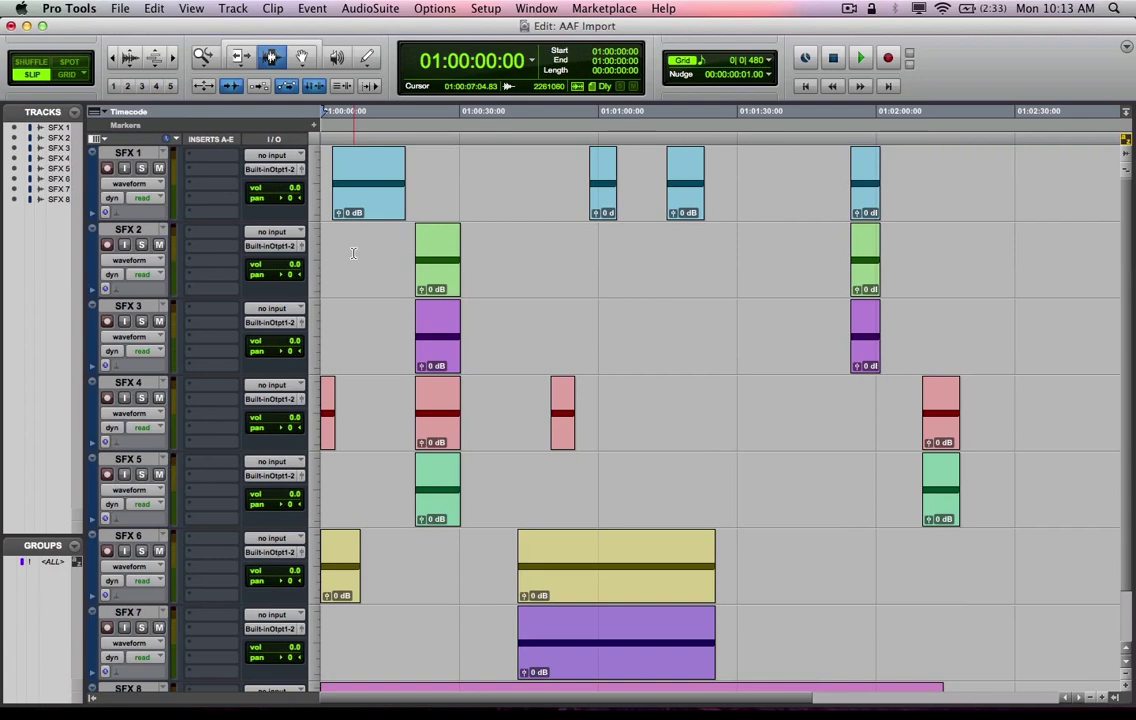
- Select the SFX 1 and SFX 2 tracks and their first clips
{"action": "left_click", "coordinate": [128, 153]}
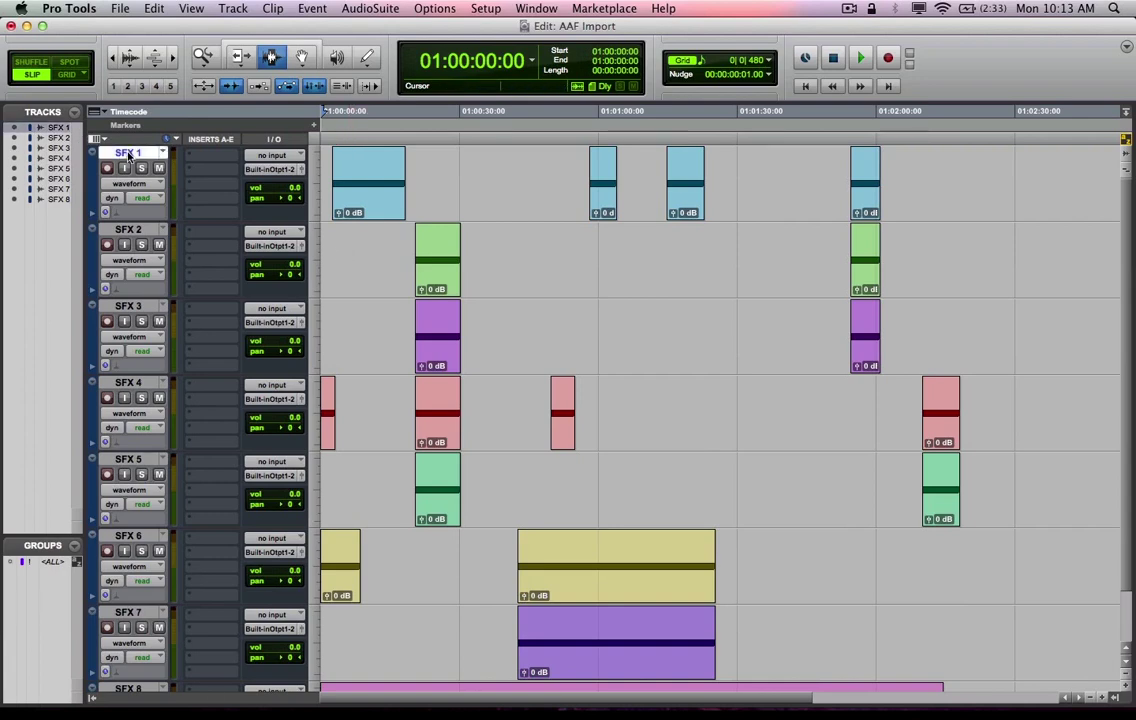
{"action": "left_click", "coordinate": [137, 231]}
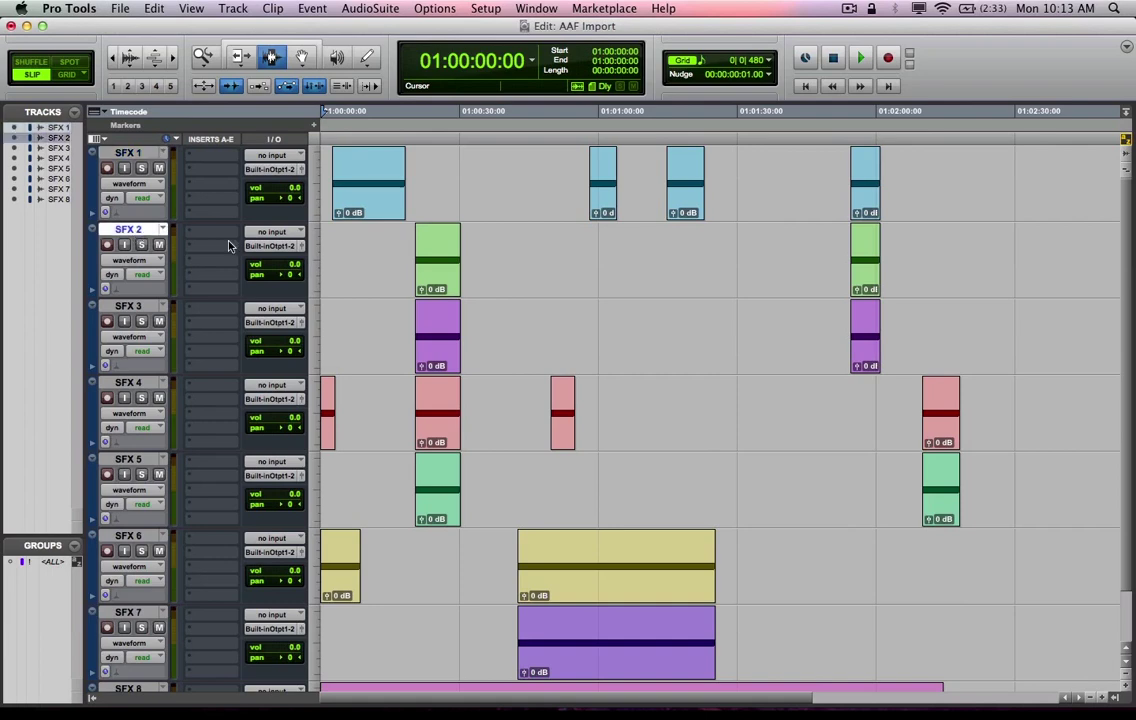
{"action": "left_click", "coordinate": [437, 265]}
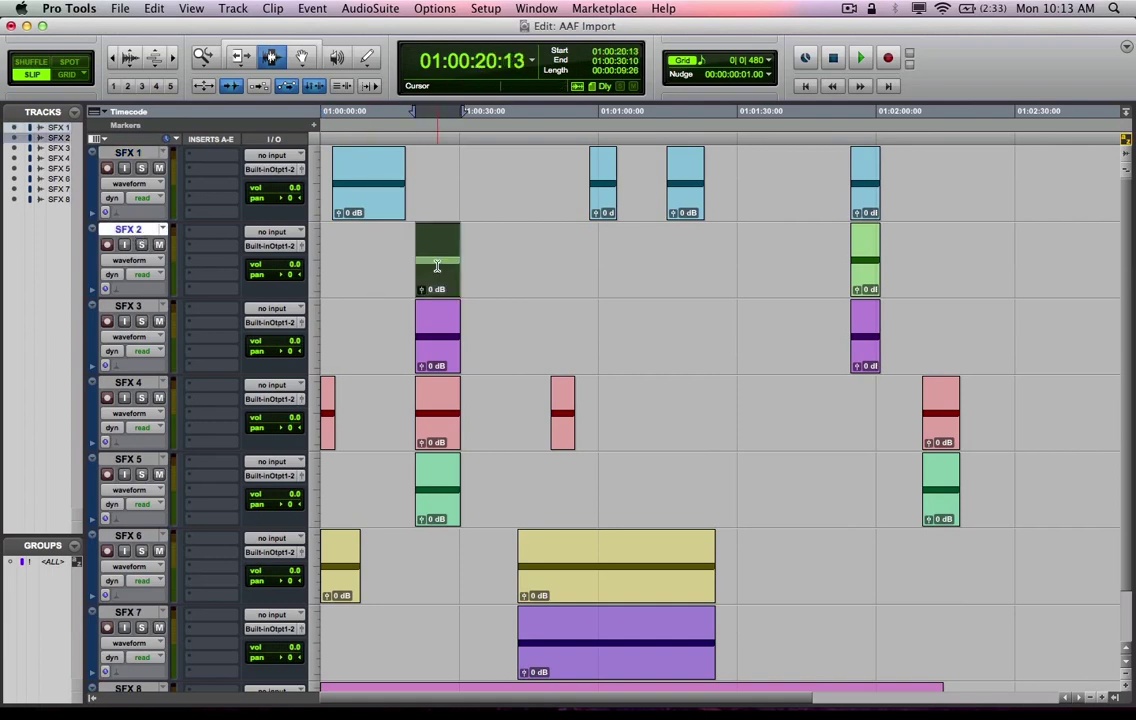
{"action": "double_click", "coordinate": [381, 185]}
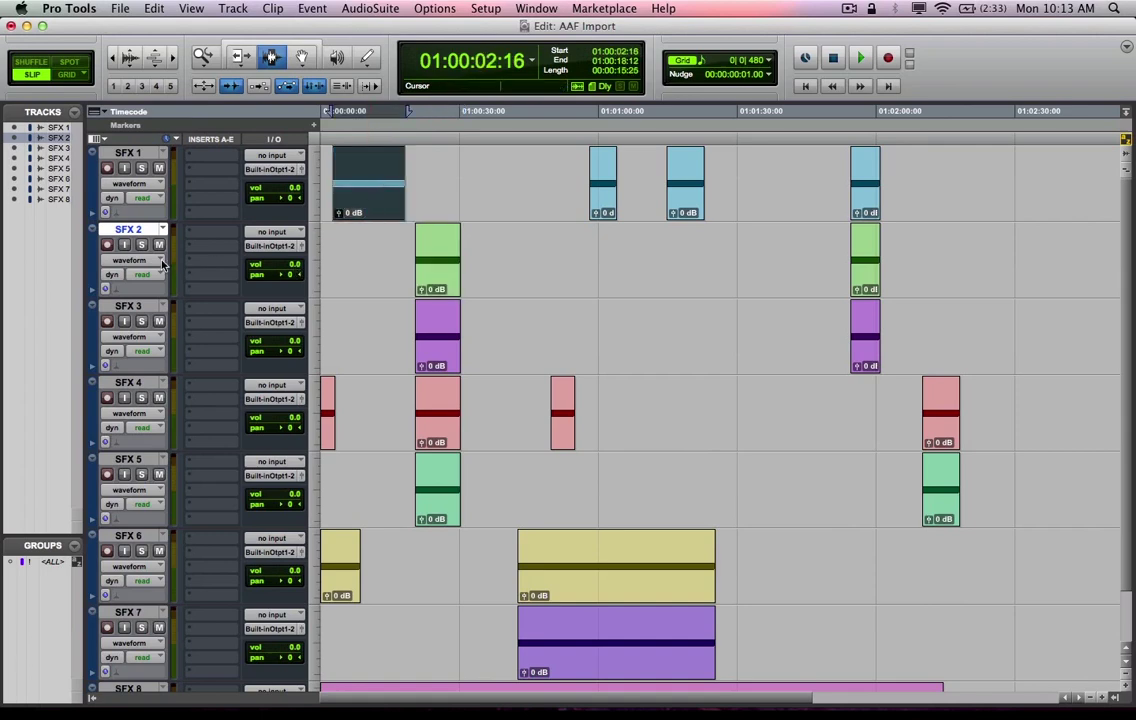
- Switch SFX 2's track view to volume, then to pan automation
{"action": "left_click", "coordinate": [130, 260]}
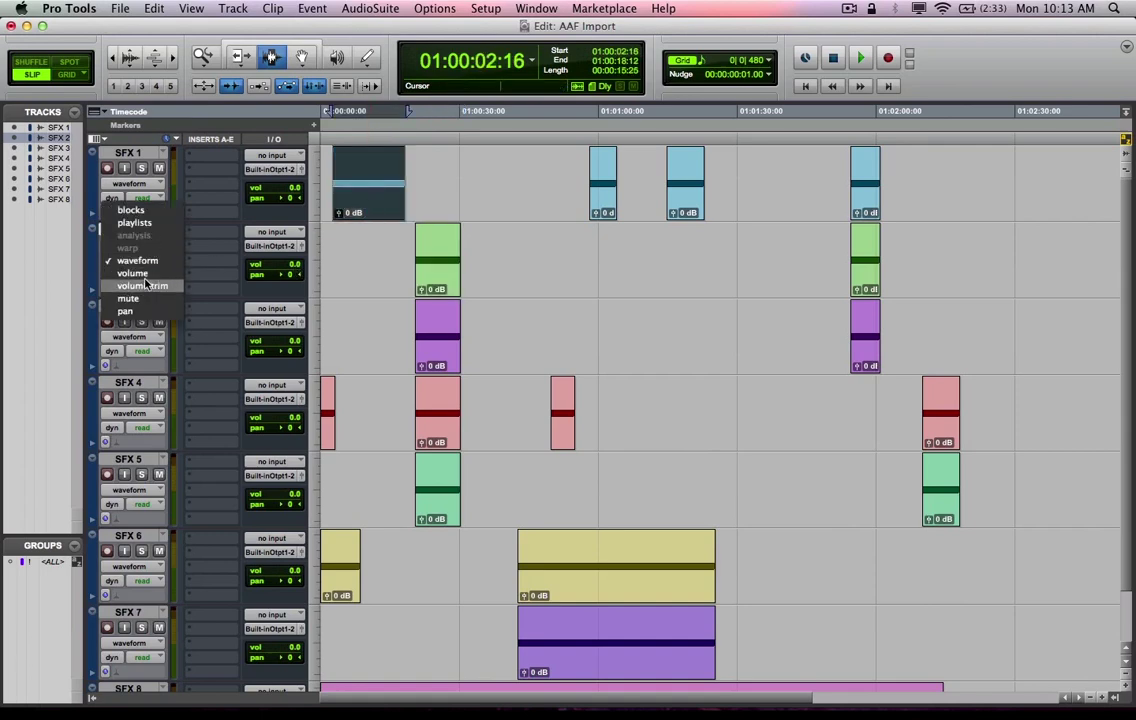
{"action": "left_click", "coordinate": [145, 274]}
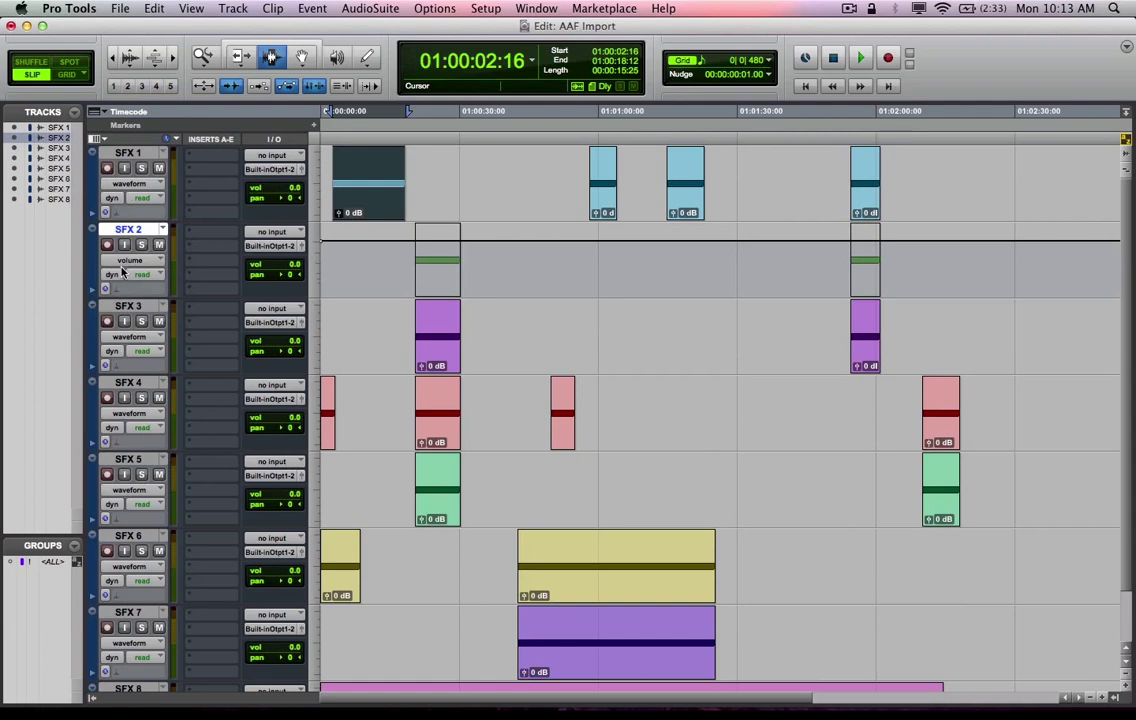
{"action": "left_click", "coordinate": [130, 260]}
{"action": "left_click", "coordinate": [122, 297]}
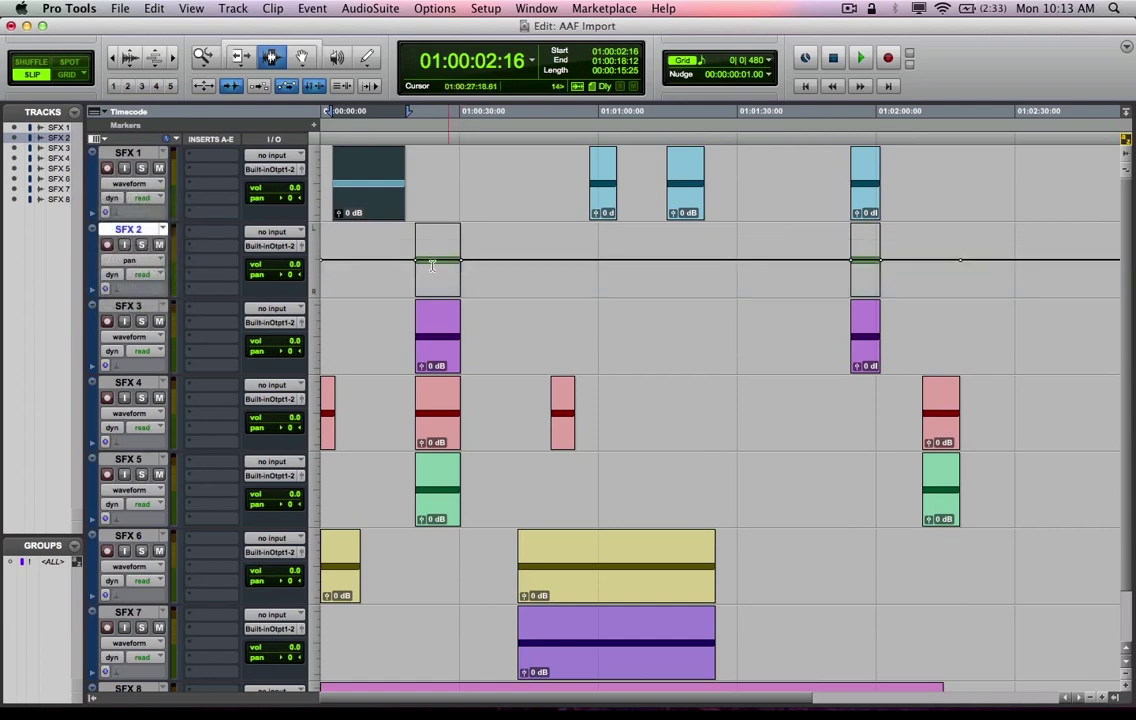
{"action": "left_click", "coordinate": [142, 263]}
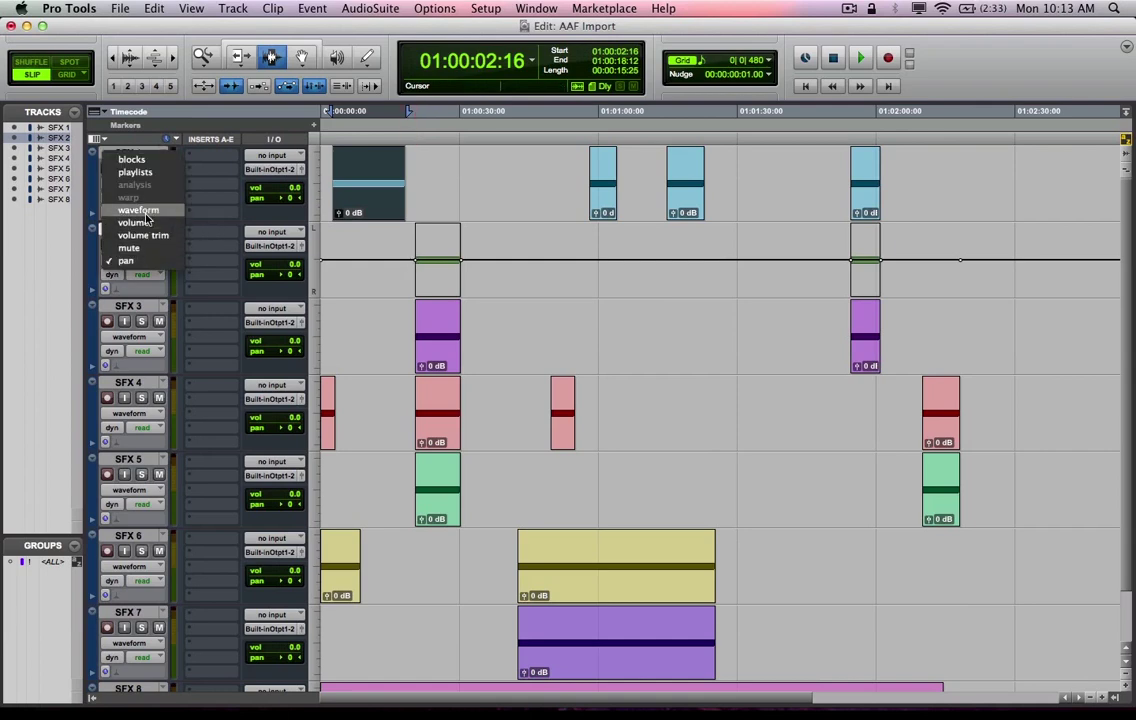
- Switch SFX 2's track view back to waveform
{"action": "left_click", "coordinate": [138, 210]}
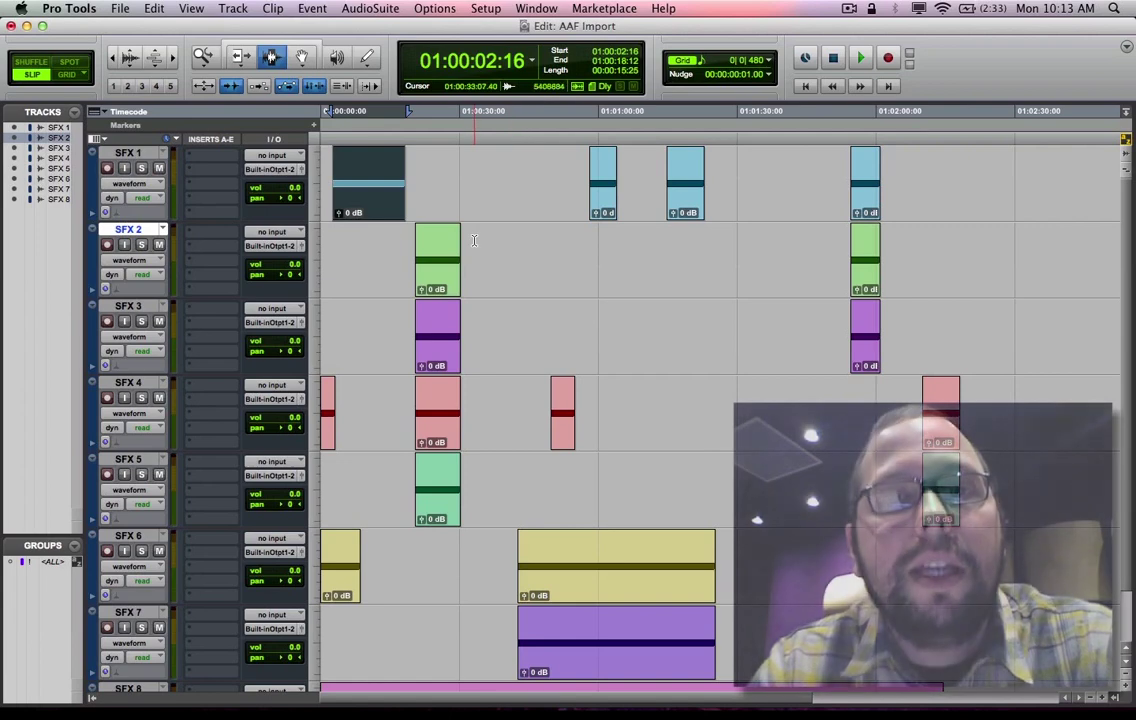